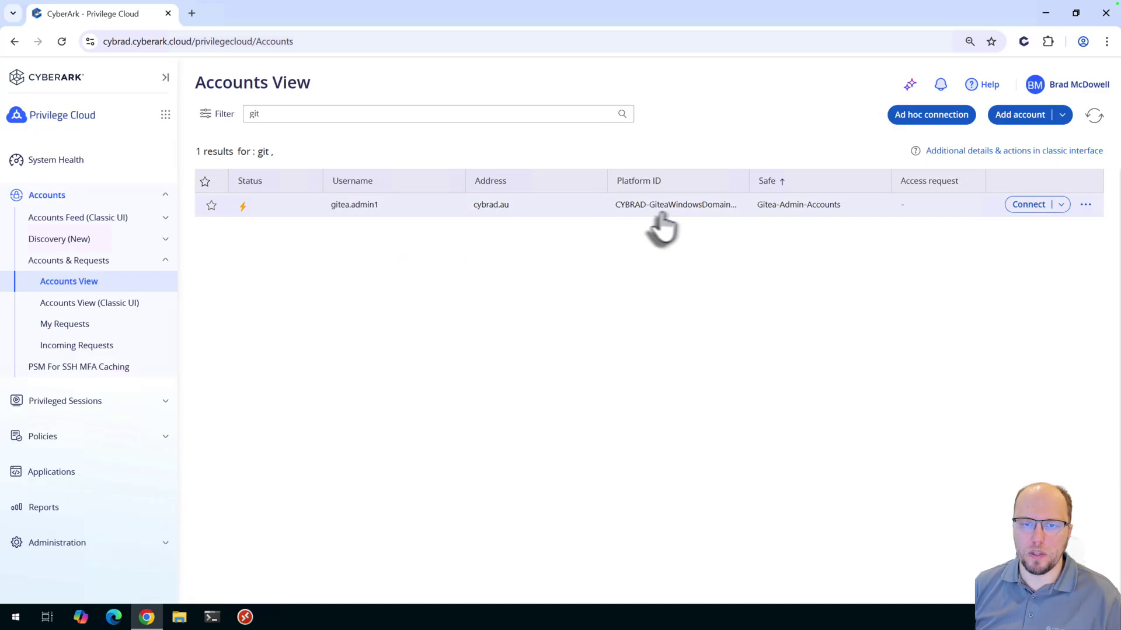
- Check the Connect options for the gitea.admin1 account, then open its Connect dialog
click(1060, 205)
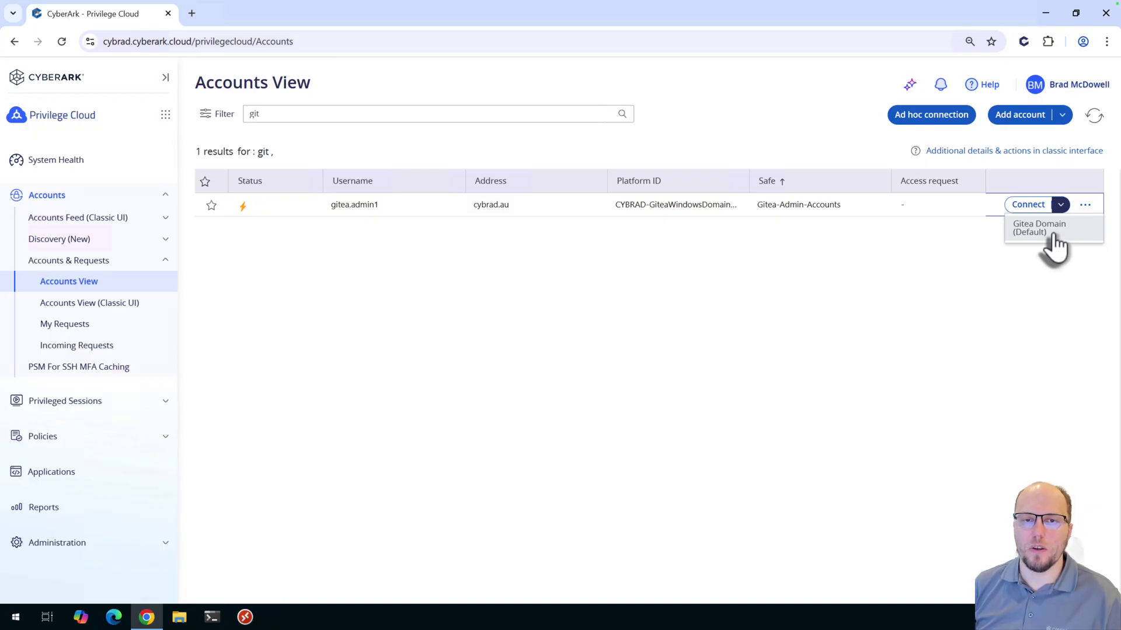
click(991, 250)
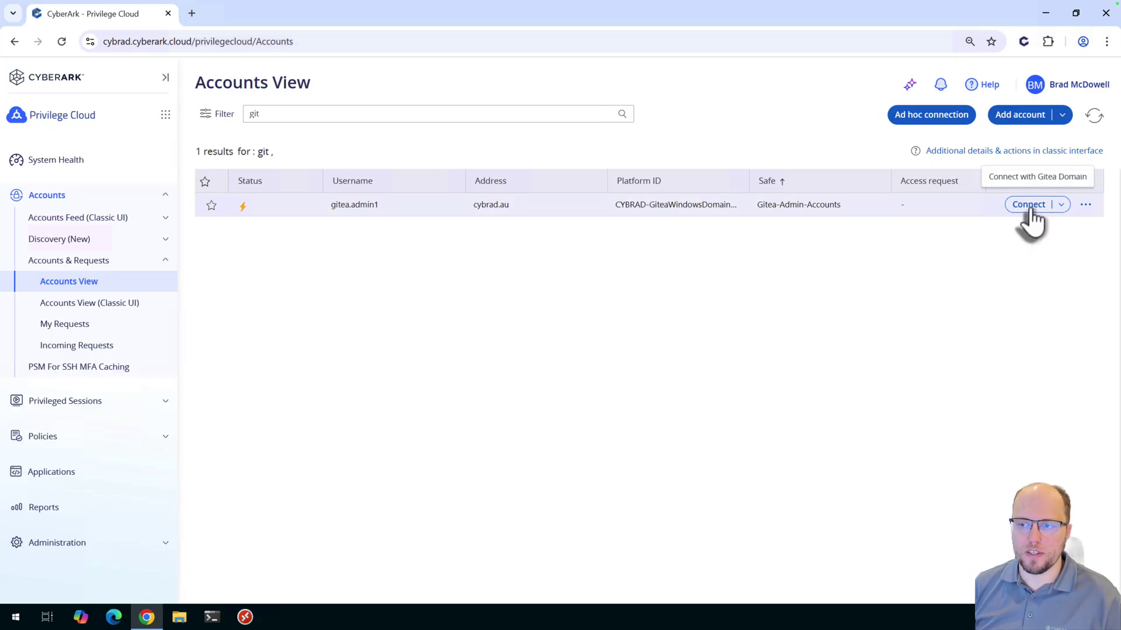
click(1030, 209)
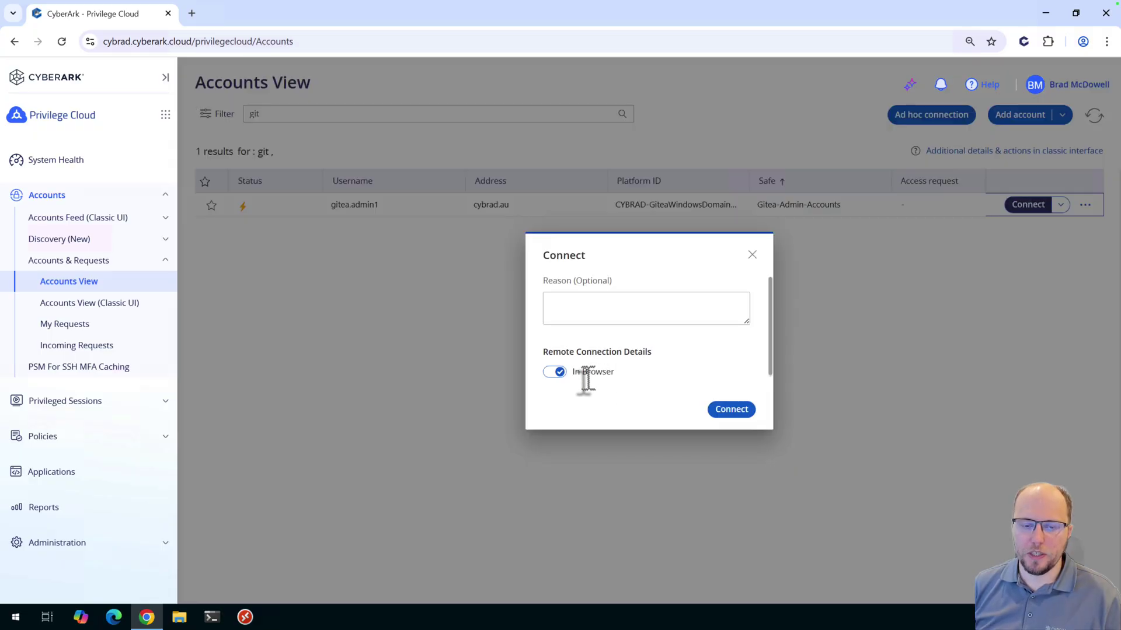
- Launch the In Browser session to the Gitea dashboard as gitea.admin1, then close that tab
click(731, 410)
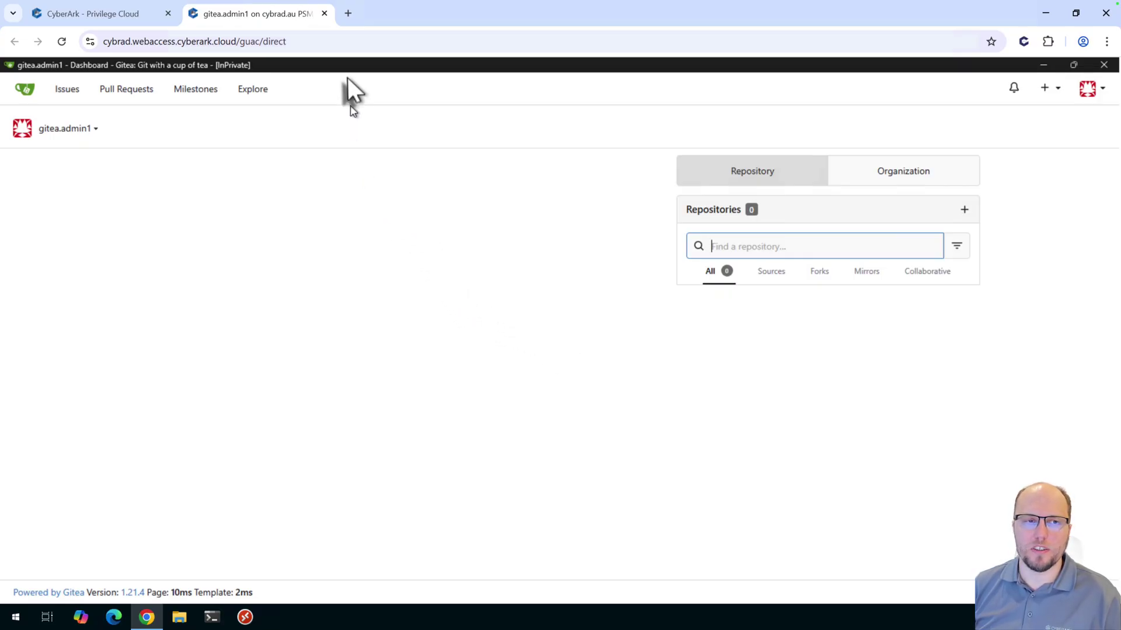
click(323, 14)
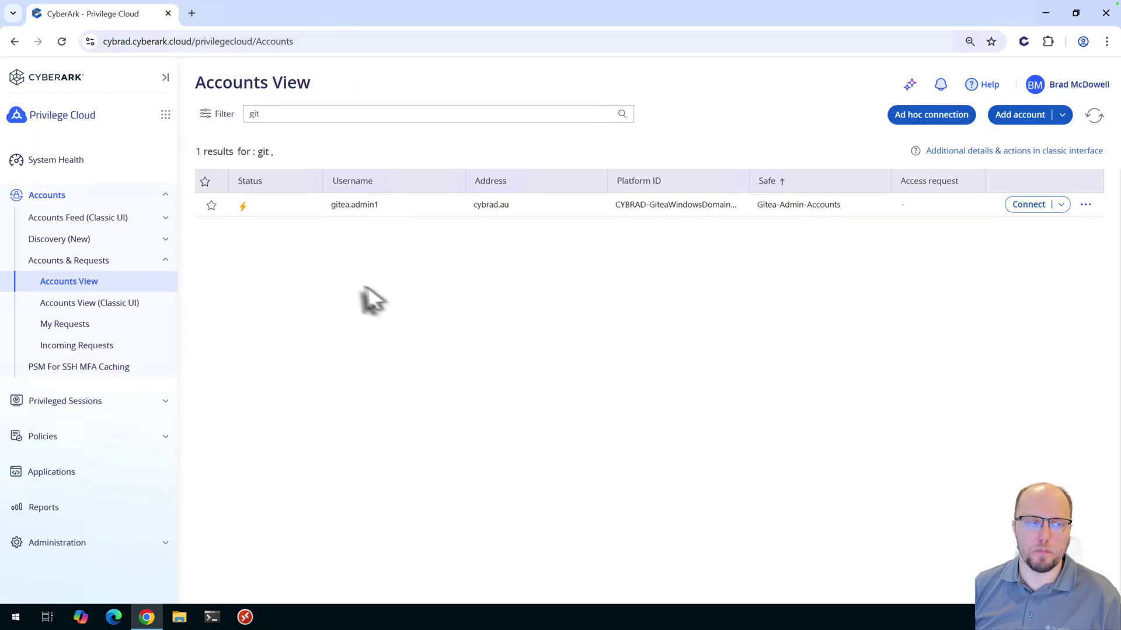
- Switch to Identity Administration and go to the Web Apps list
click(165, 115)
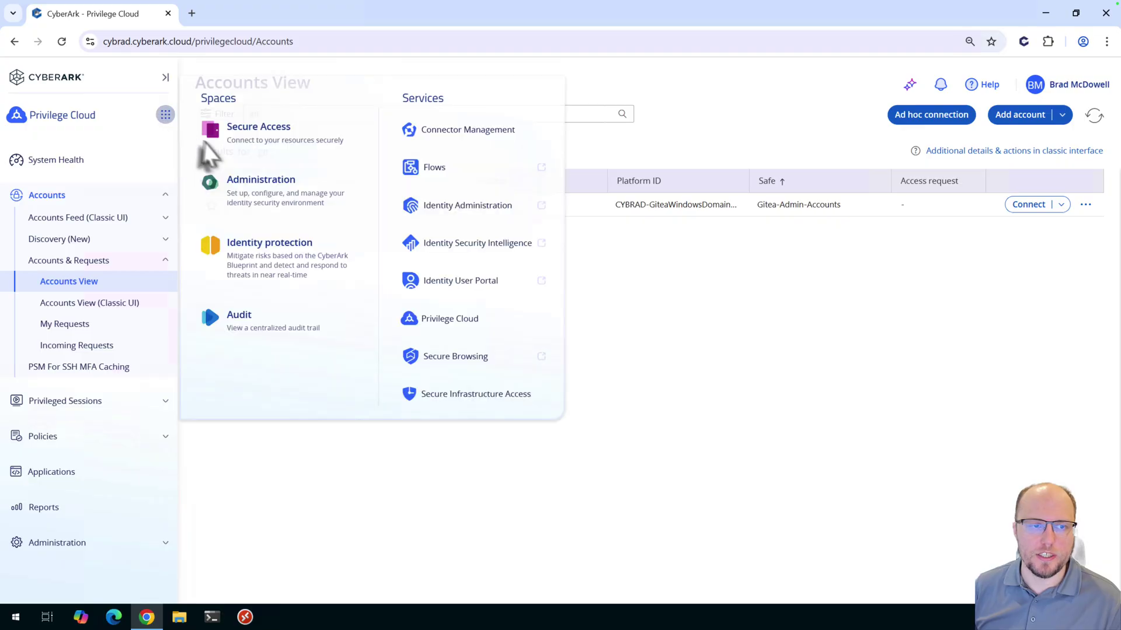
click(415, 204)
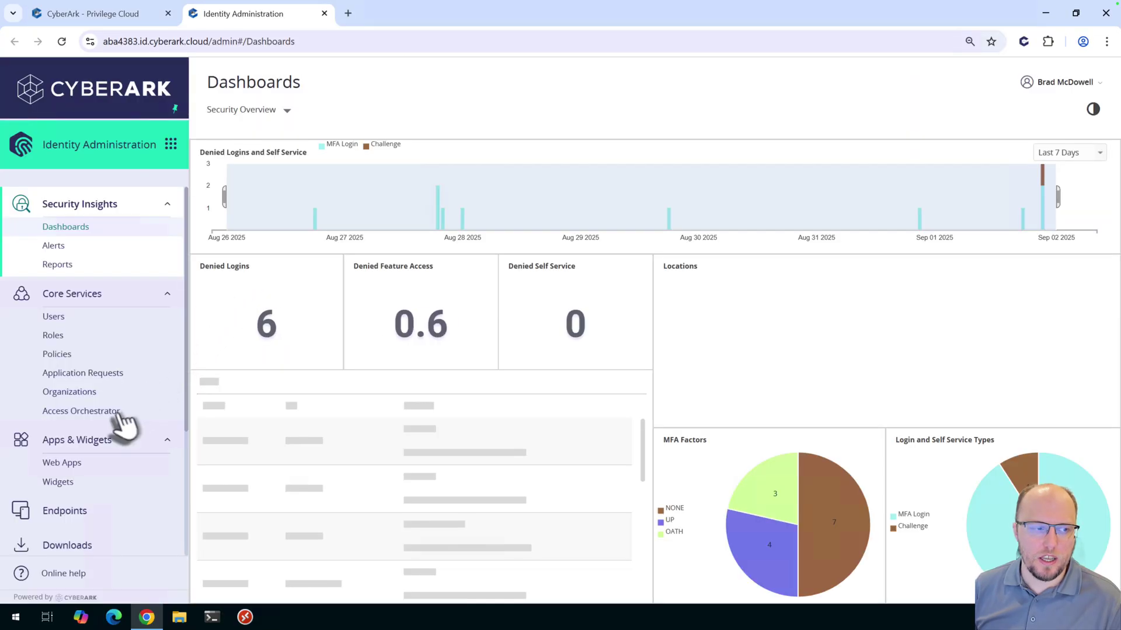
click(81, 466)
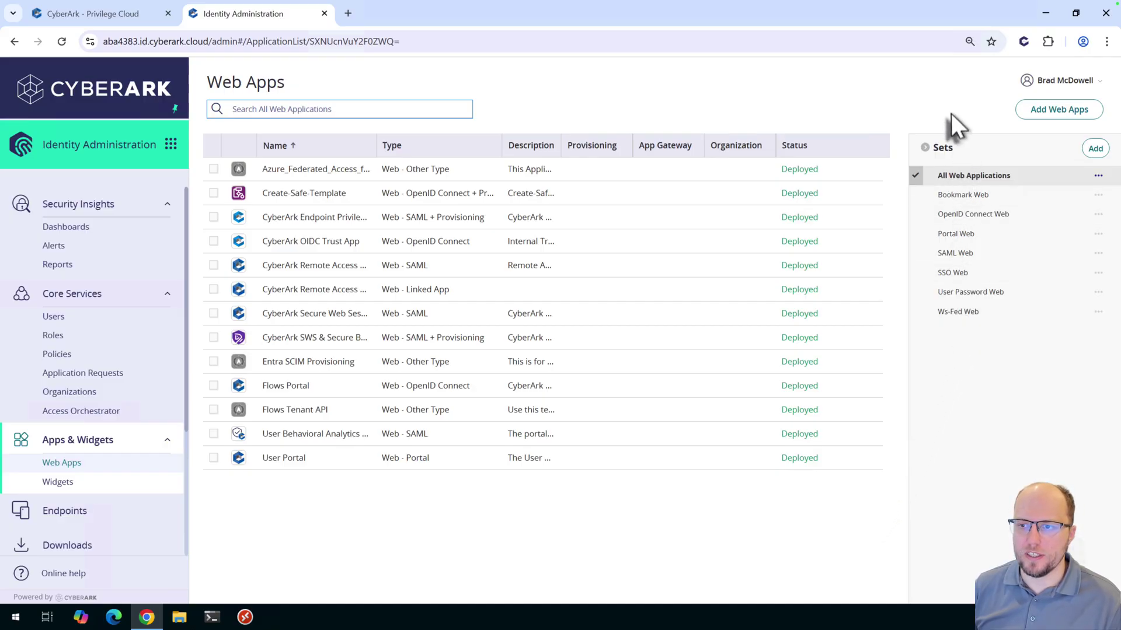
- Add the custom Browser Extension (advanced) web app template and open its settings page
click(1048, 116)
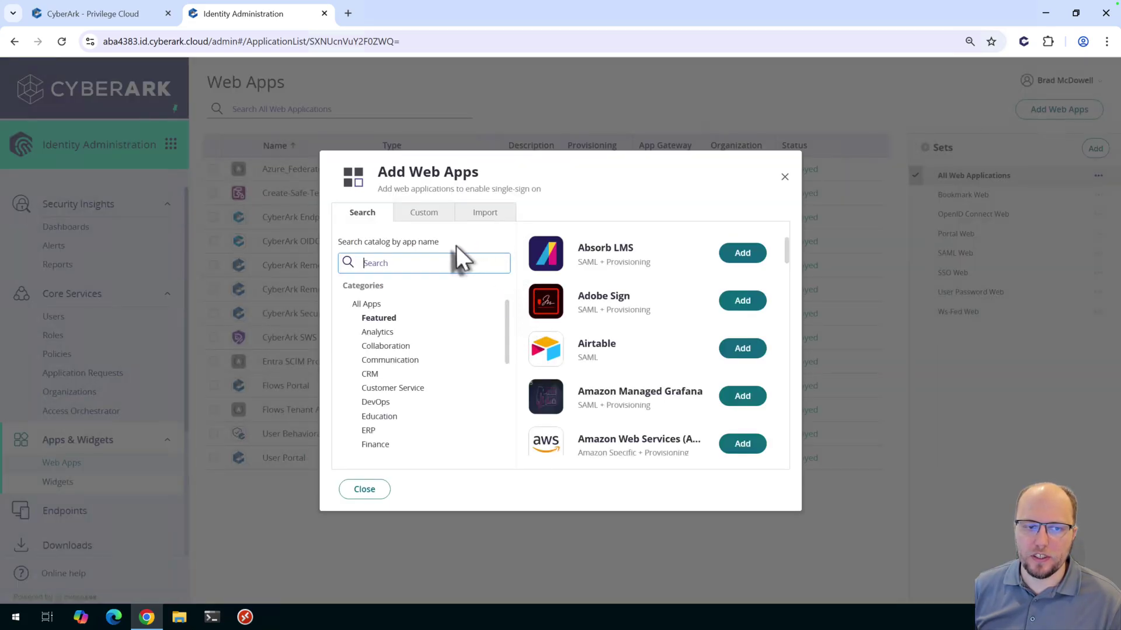
click(424, 216)
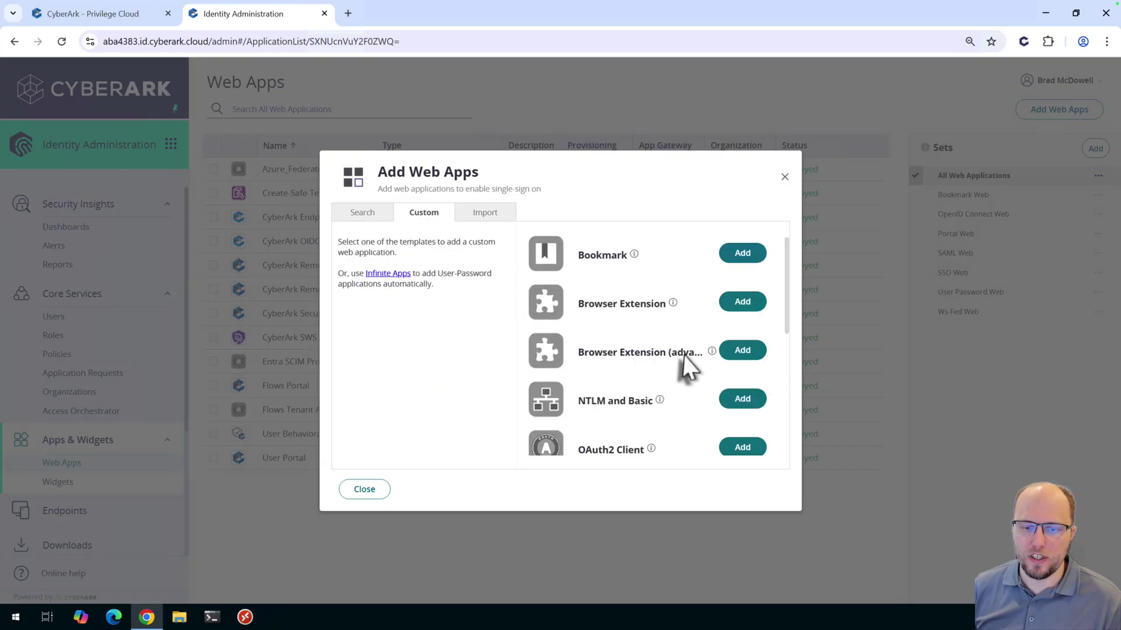
click(740, 352)
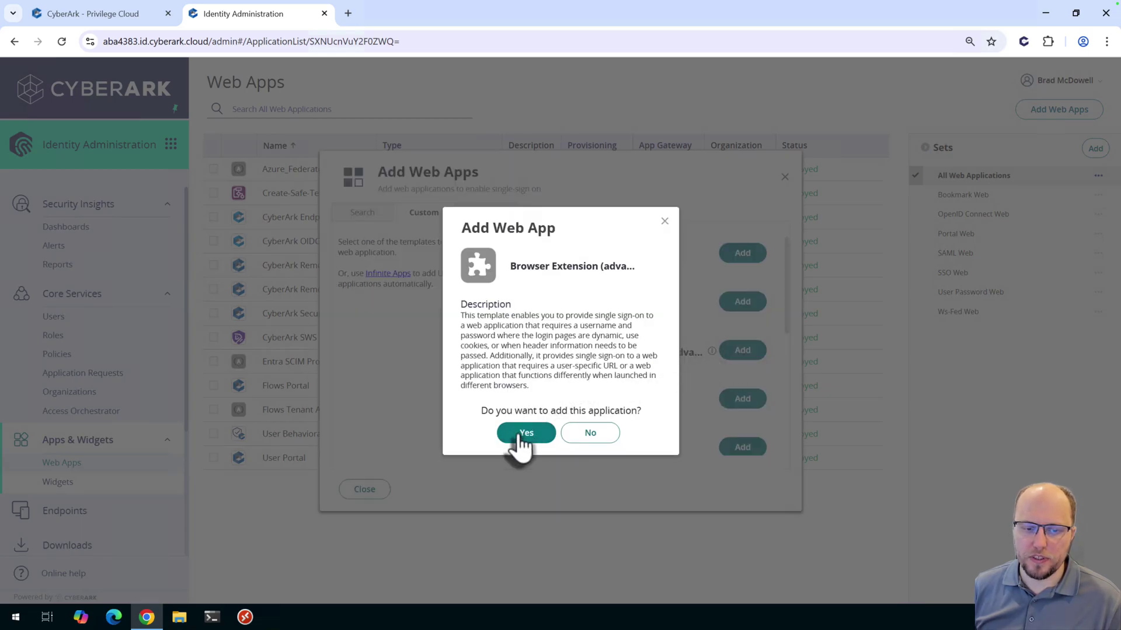
click(522, 434)
click(365, 492)
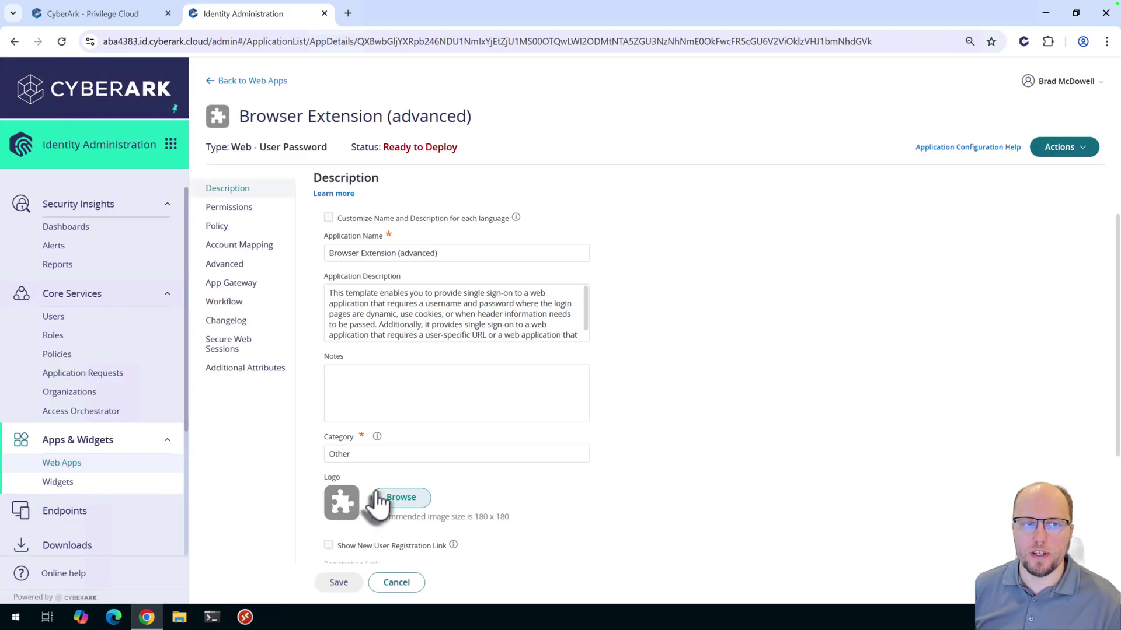
- Name the app 'Gitea' with the description 'Gitea Description....'
drag(450, 253, 292, 260)
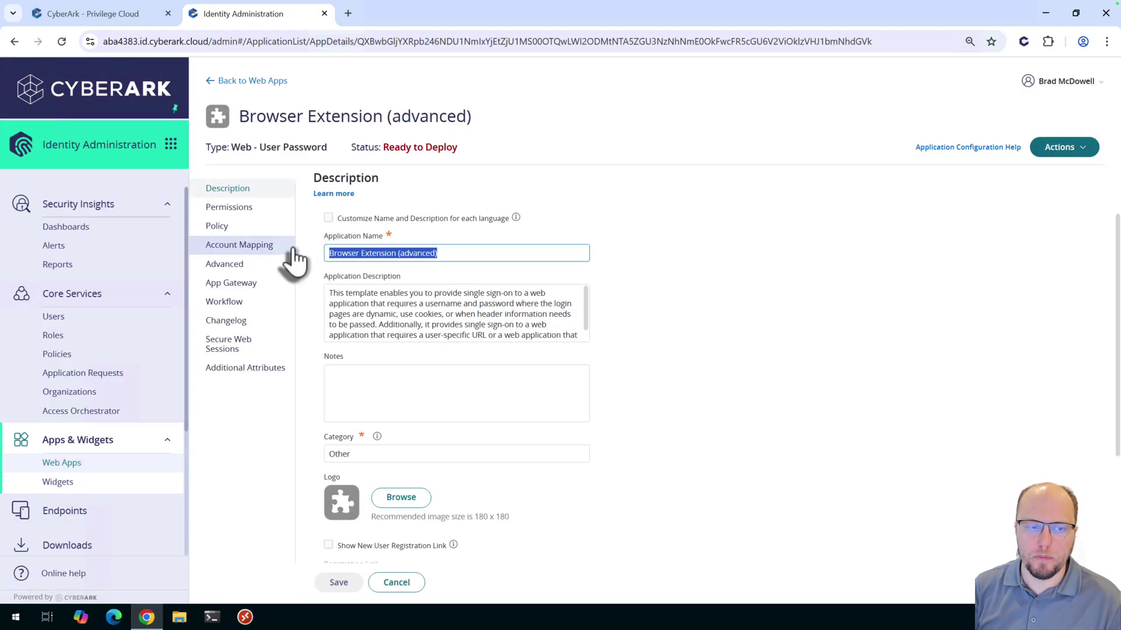
text(G)
click(416, 303)
key(ctrl+a)
key(BackSpace)
text(Gitea Description....)
click(386, 409)
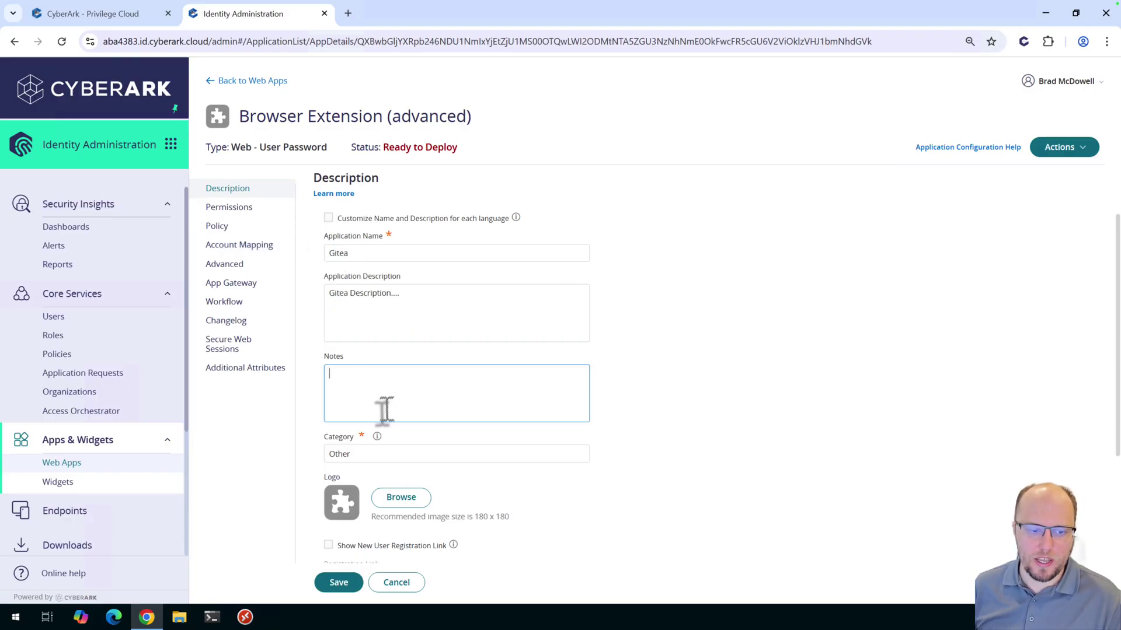
- Use Gitea.png as the app logo, save, and return to the Web Apps list
click(391, 495)
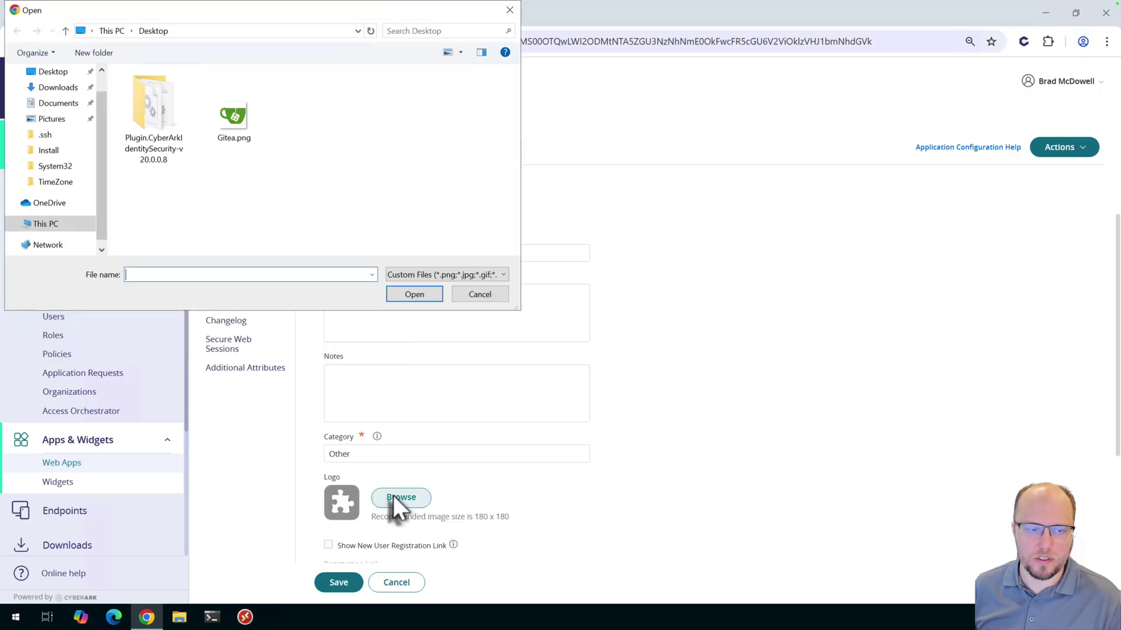
double_click(234, 121)
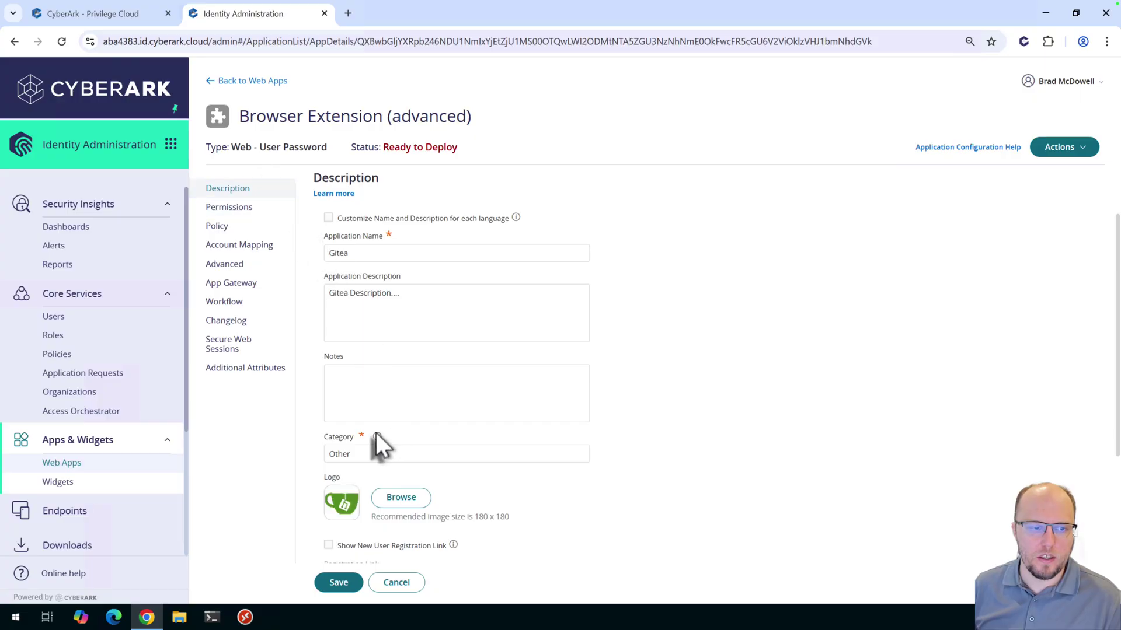
click(343, 585)
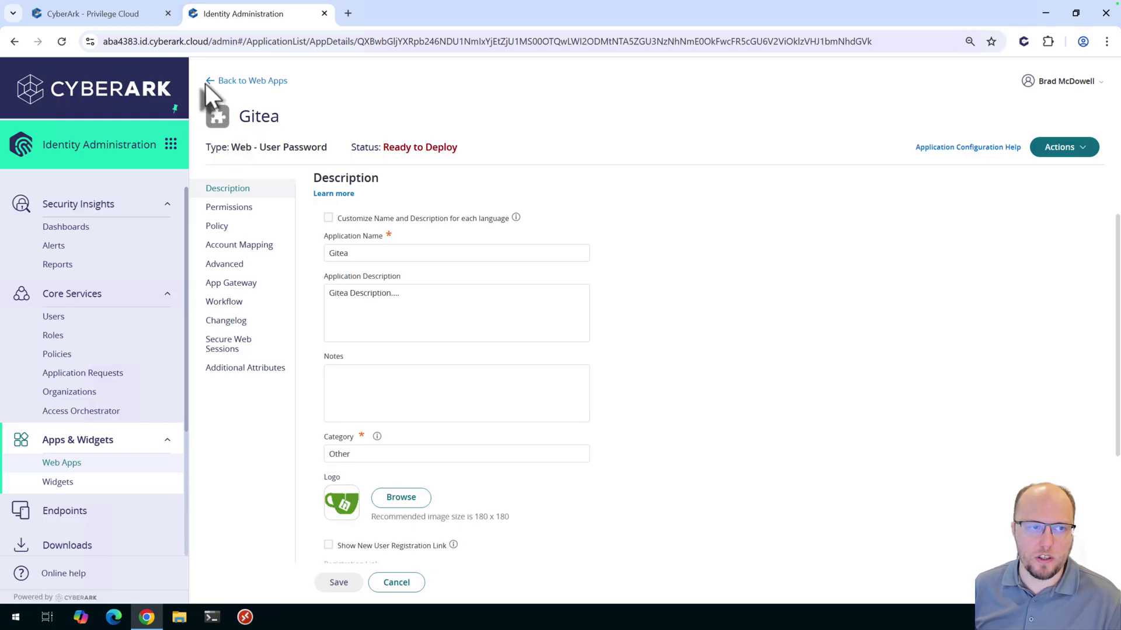
click(233, 82)
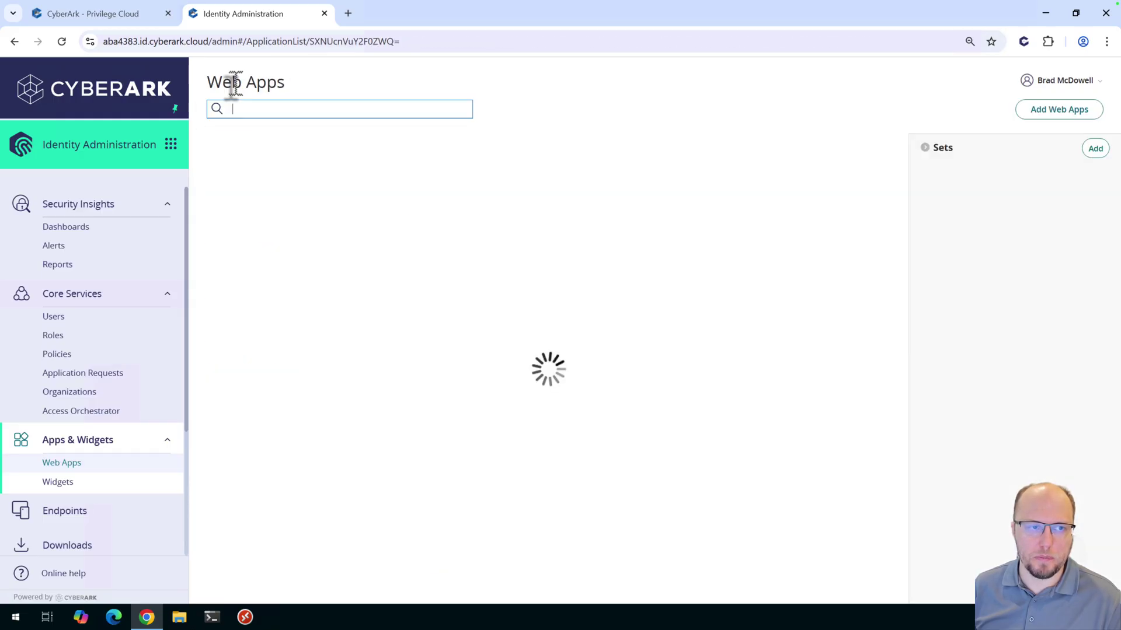
- Reload the Web Apps list and open the Gitea app's Permissions page
click(61, 42)
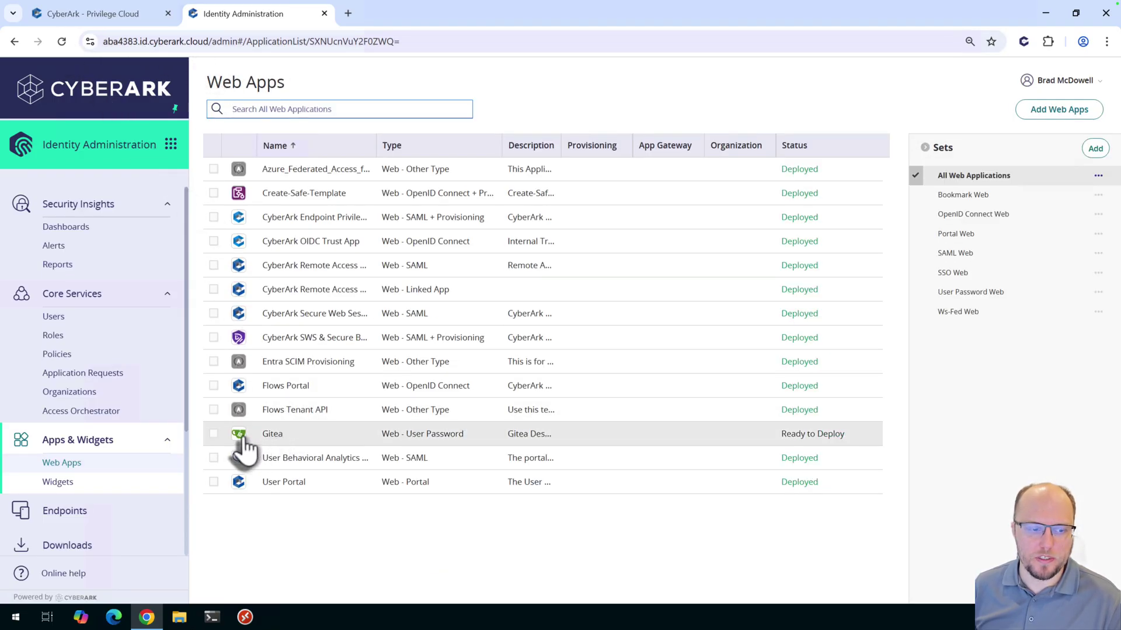
click(304, 435)
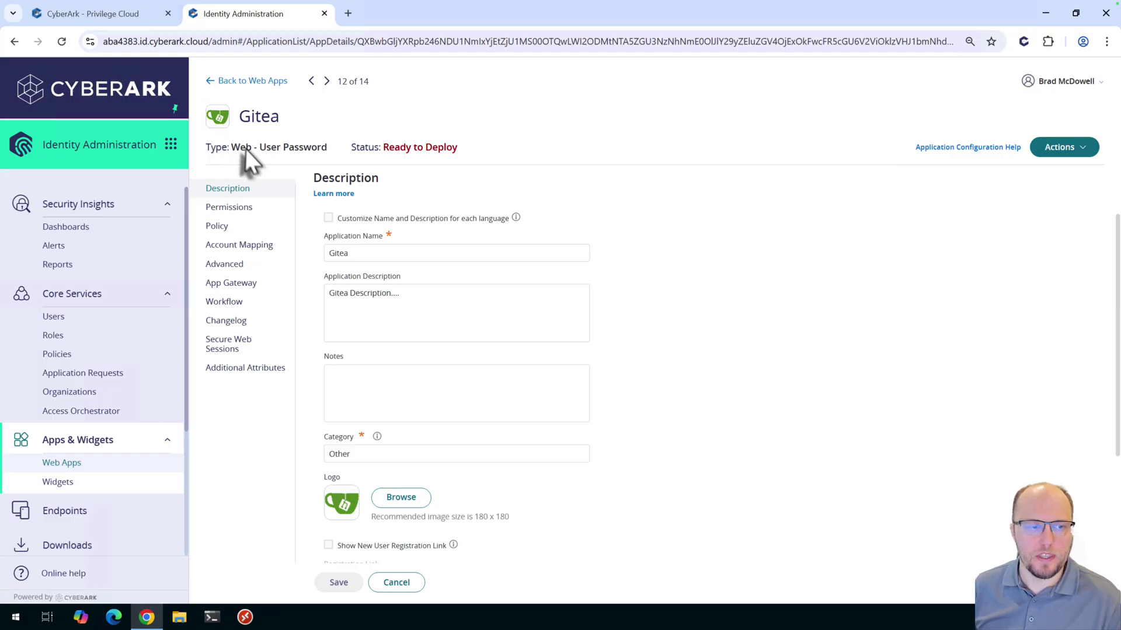
click(247, 211)
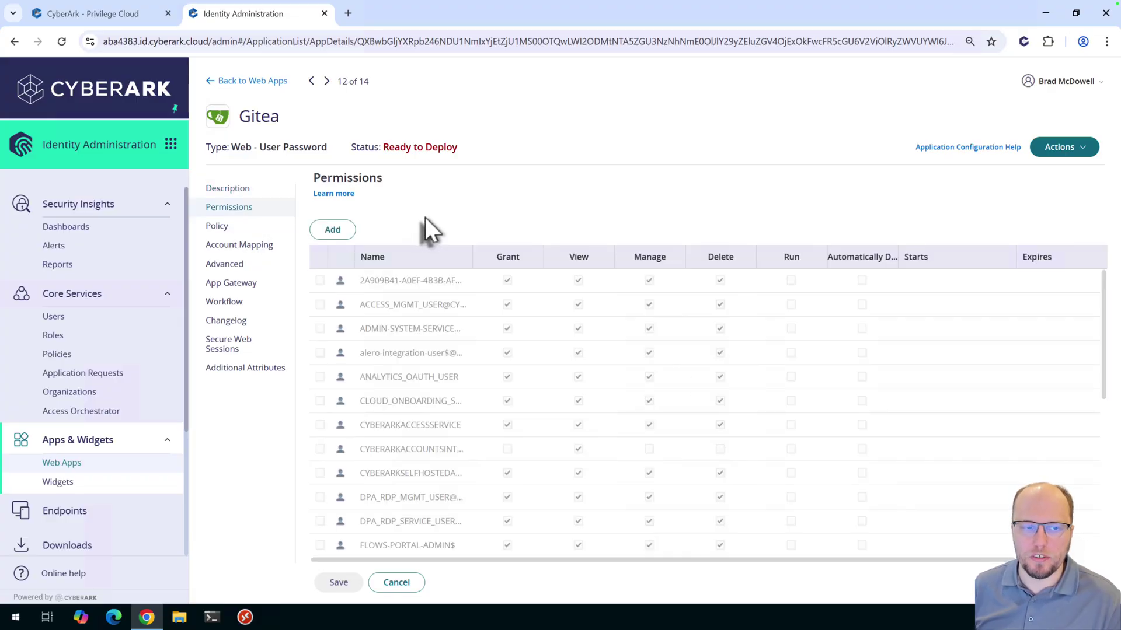
- Grant Gitea access to three searched users: a test user, a second user account, and an AD user
click(340, 231)
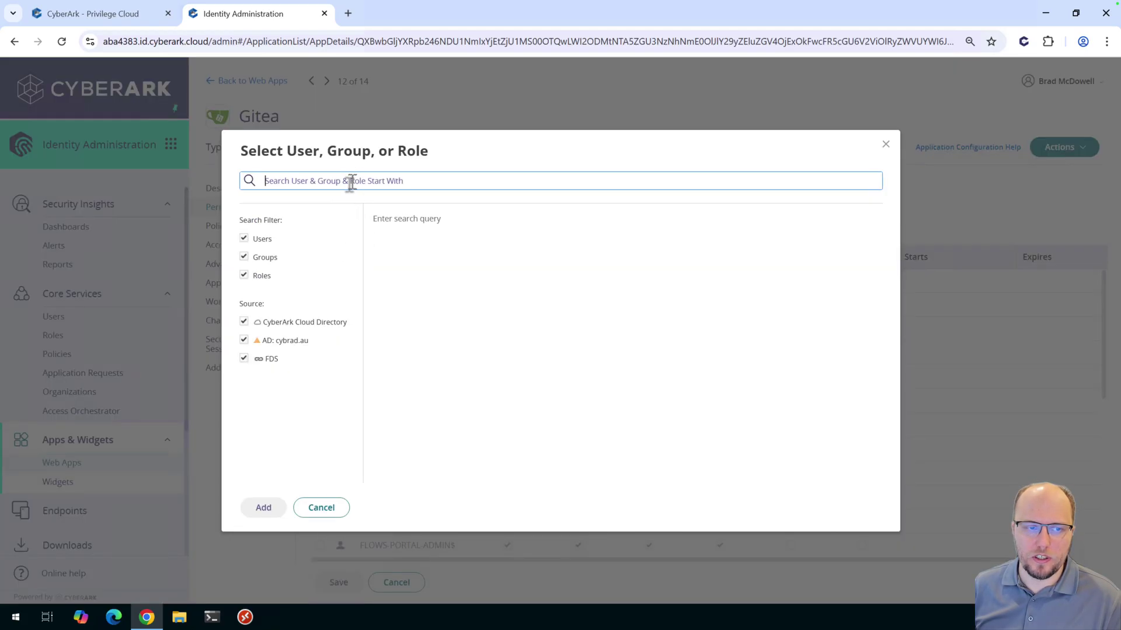
text(bradtest)
click(376, 243)
click(265, 511)
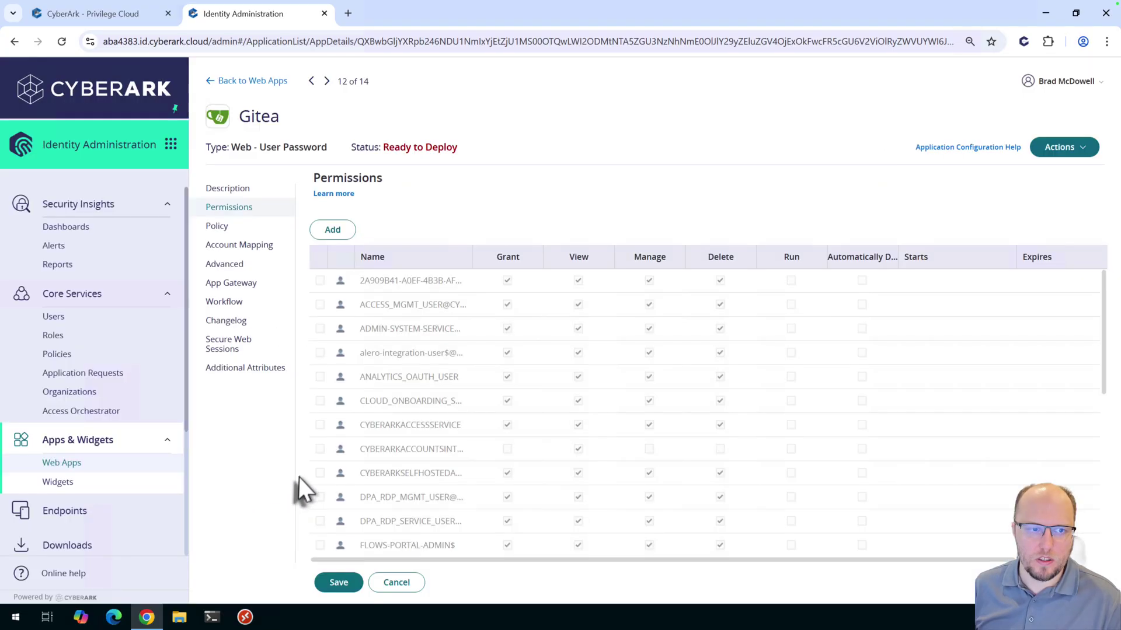
click(330, 231)
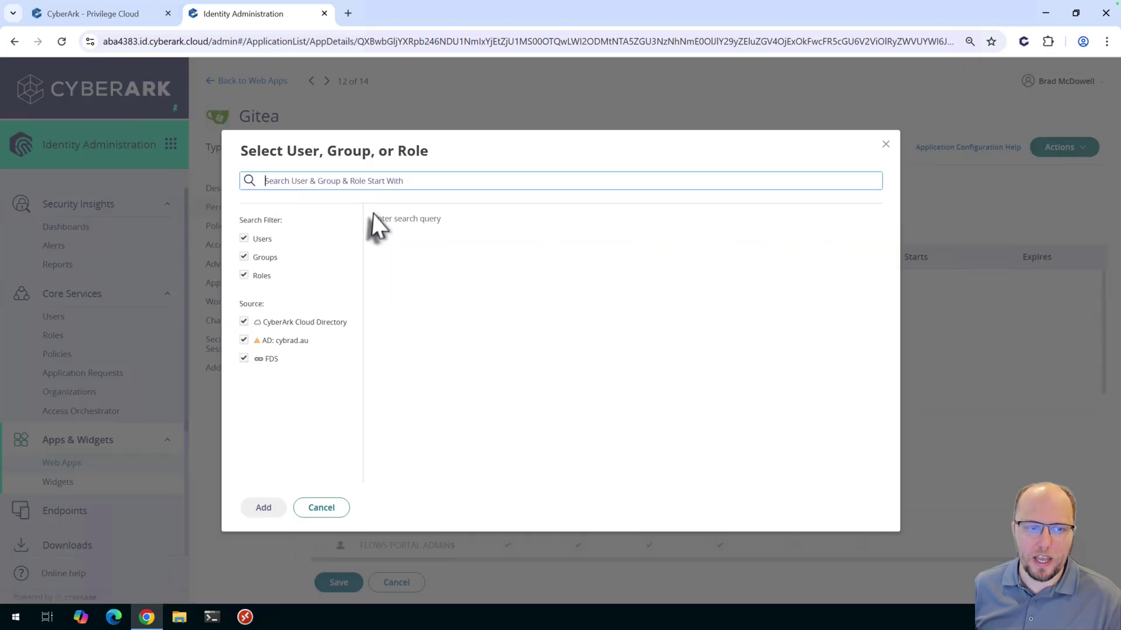
text(john)
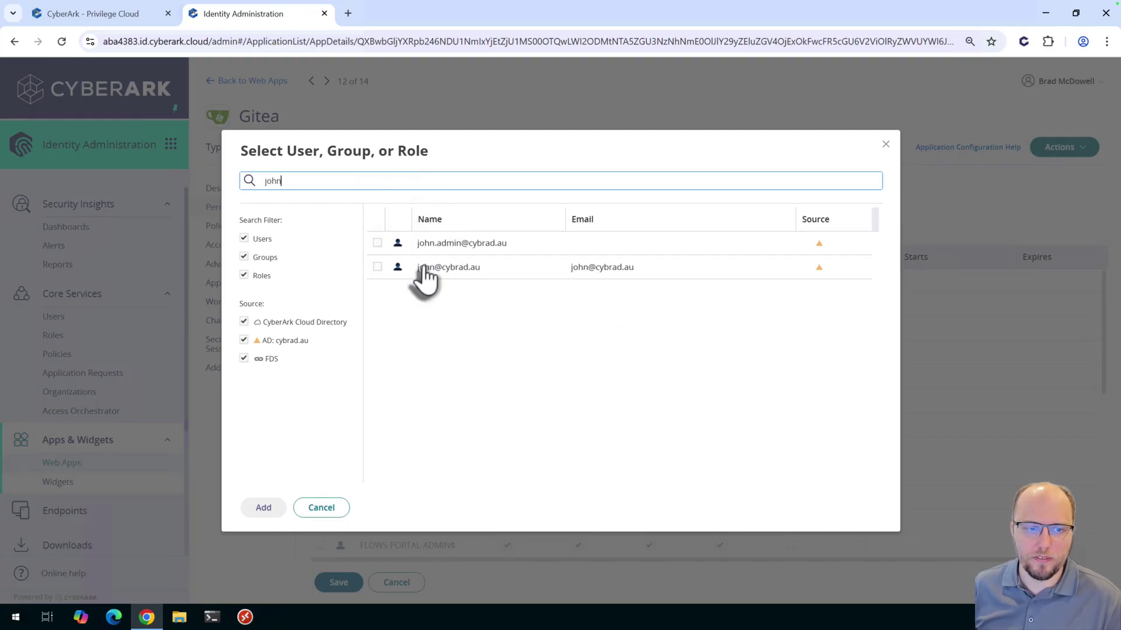
click(378, 268)
click(284, 507)
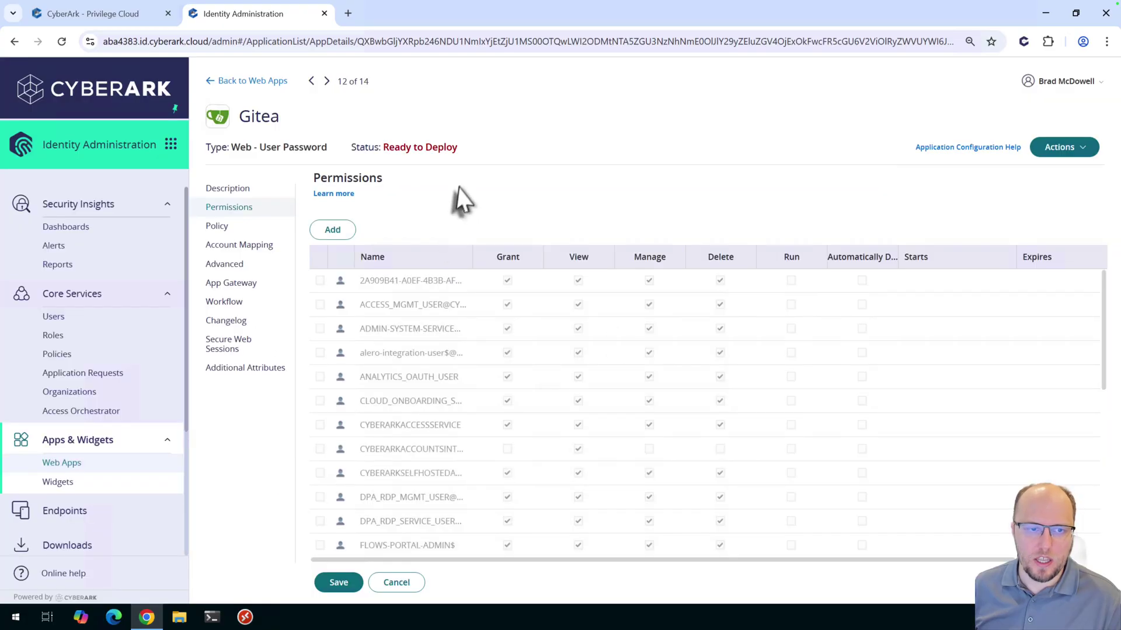
click(346, 229)
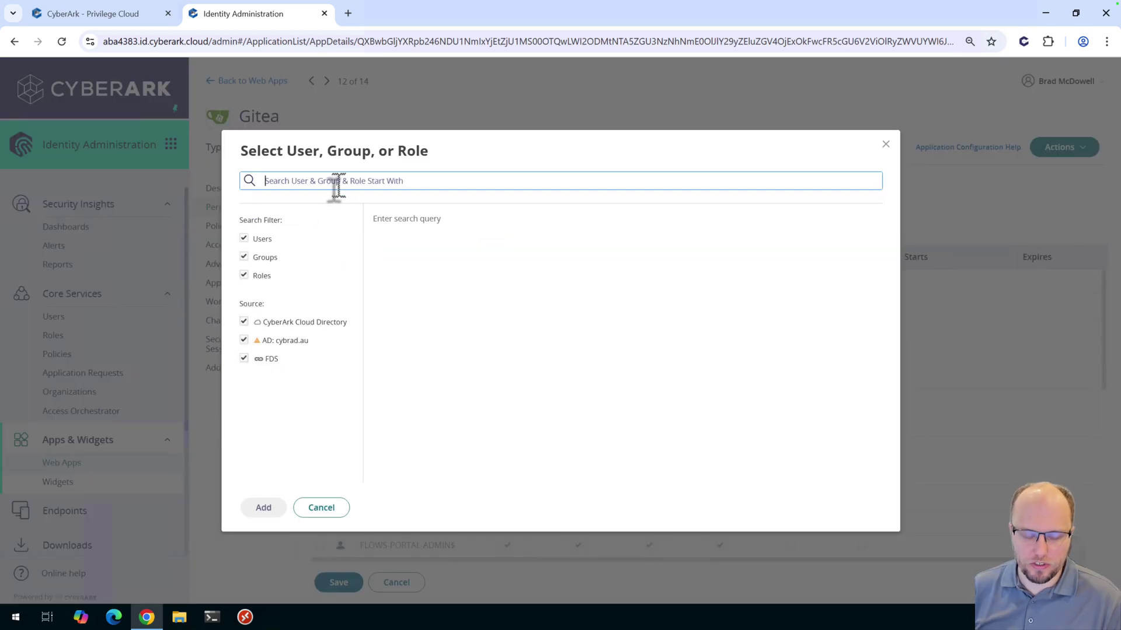
text(aoe)
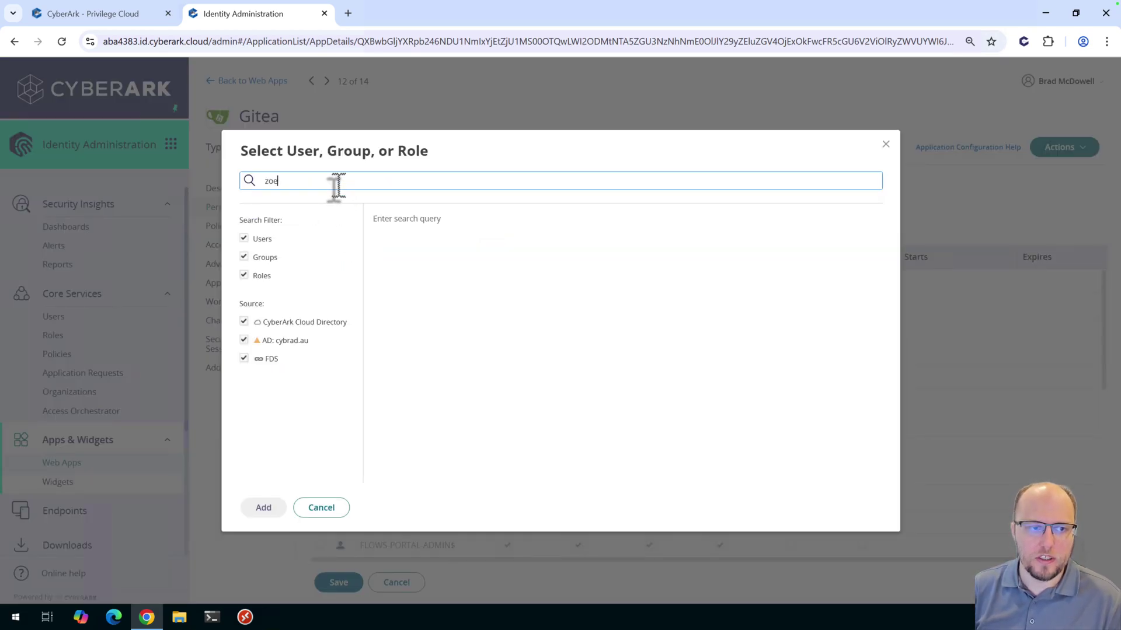
text(@cy)
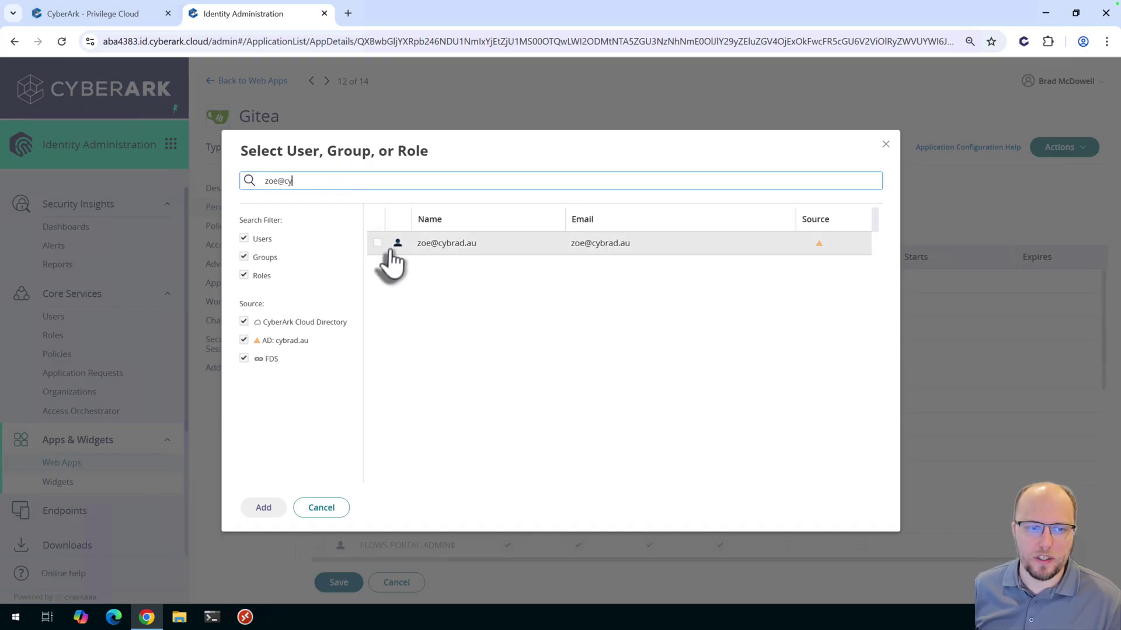
click(377, 243)
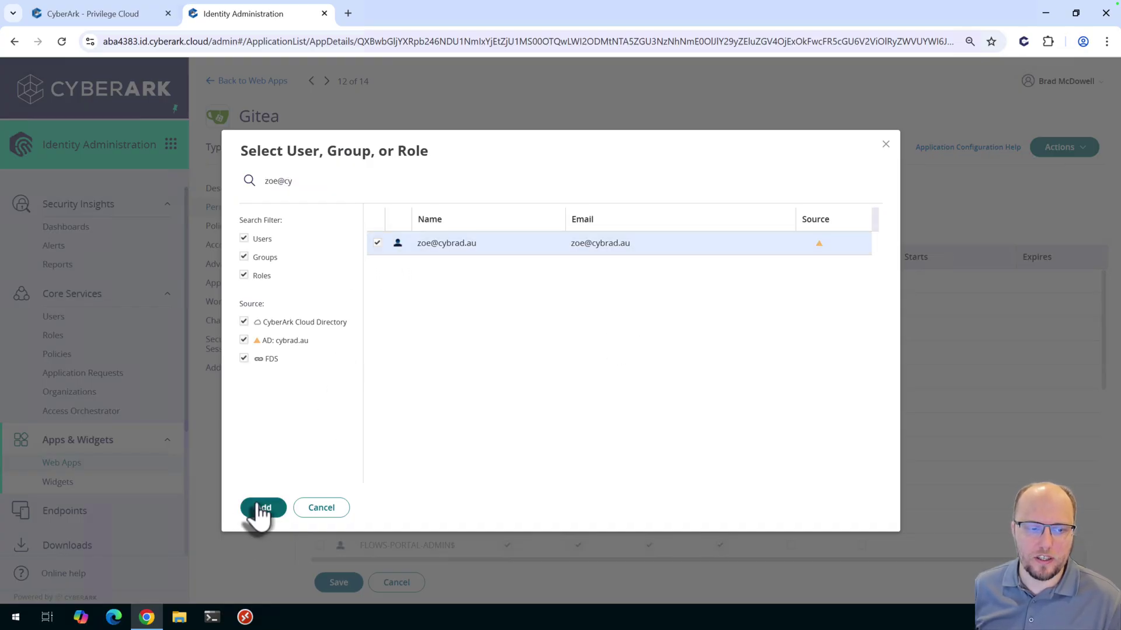
click(258, 512)
scroll(396, 449, down, 5)
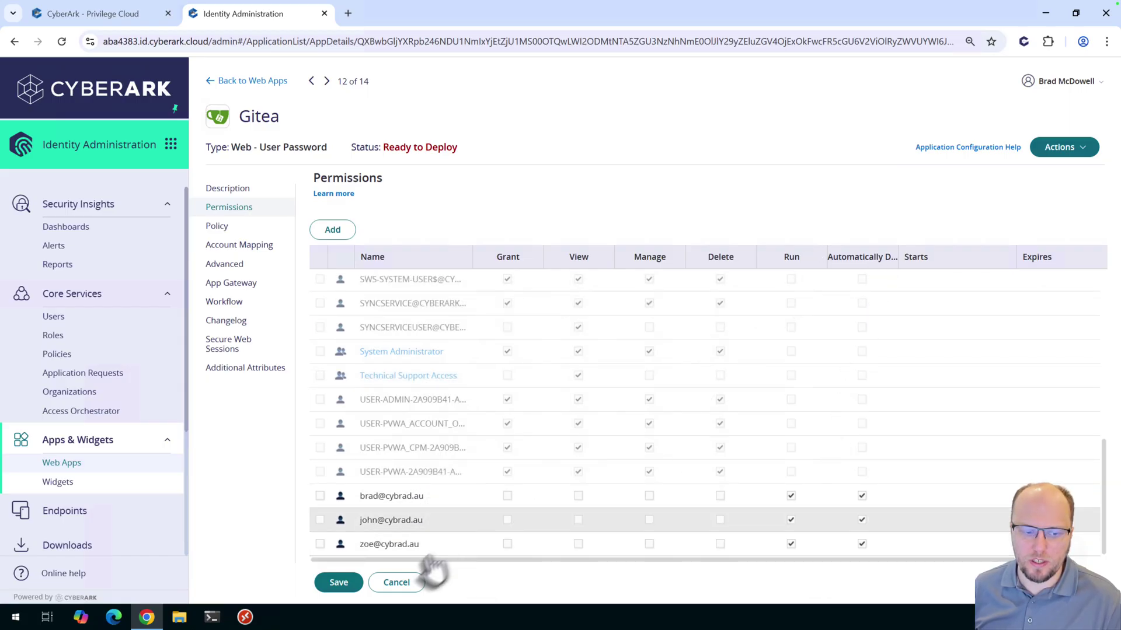
- Save the Gitea permissions so the app becomes Deployed, then view its Policy settings
click(337, 582)
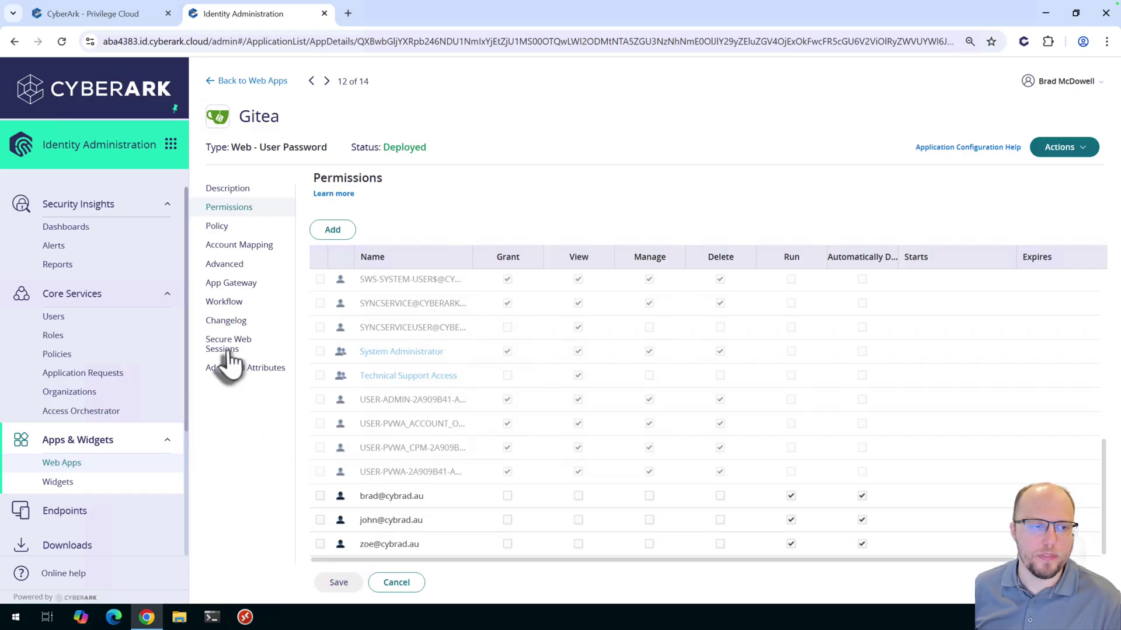
click(216, 227)
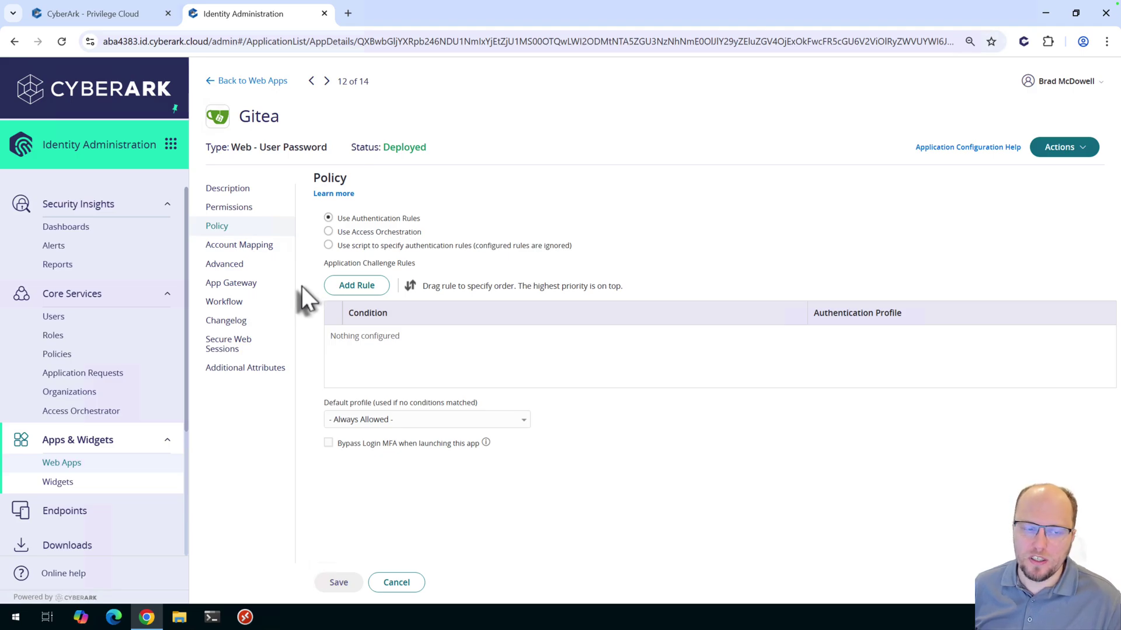
- Review Gitea's Account Mapping, then view the default login script under Advanced
click(226, 248)
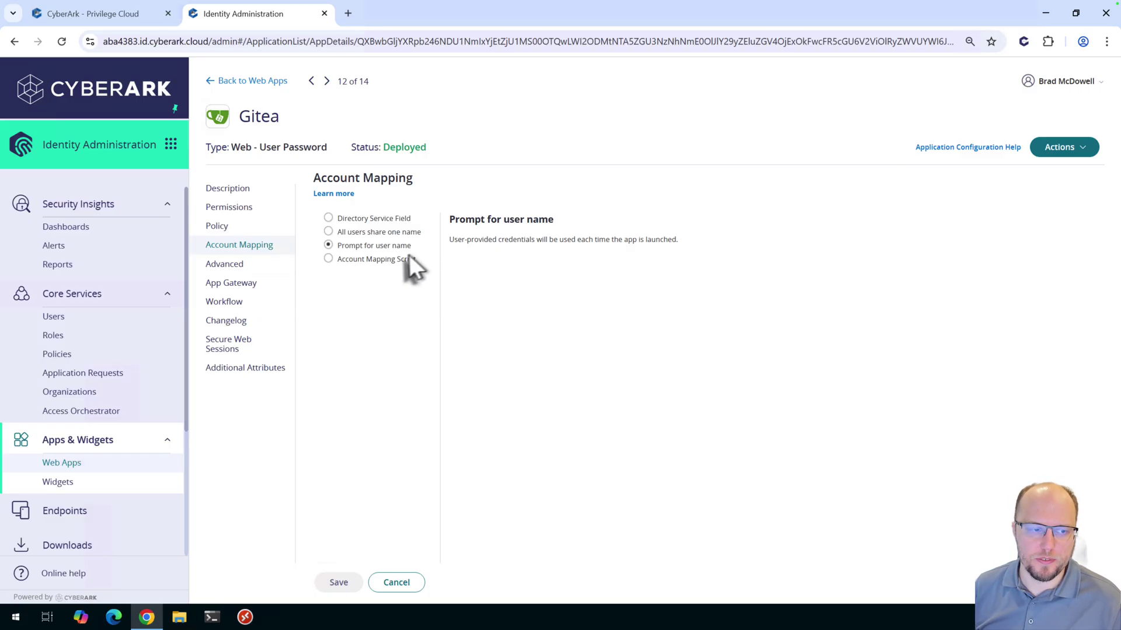
click(226, 265)
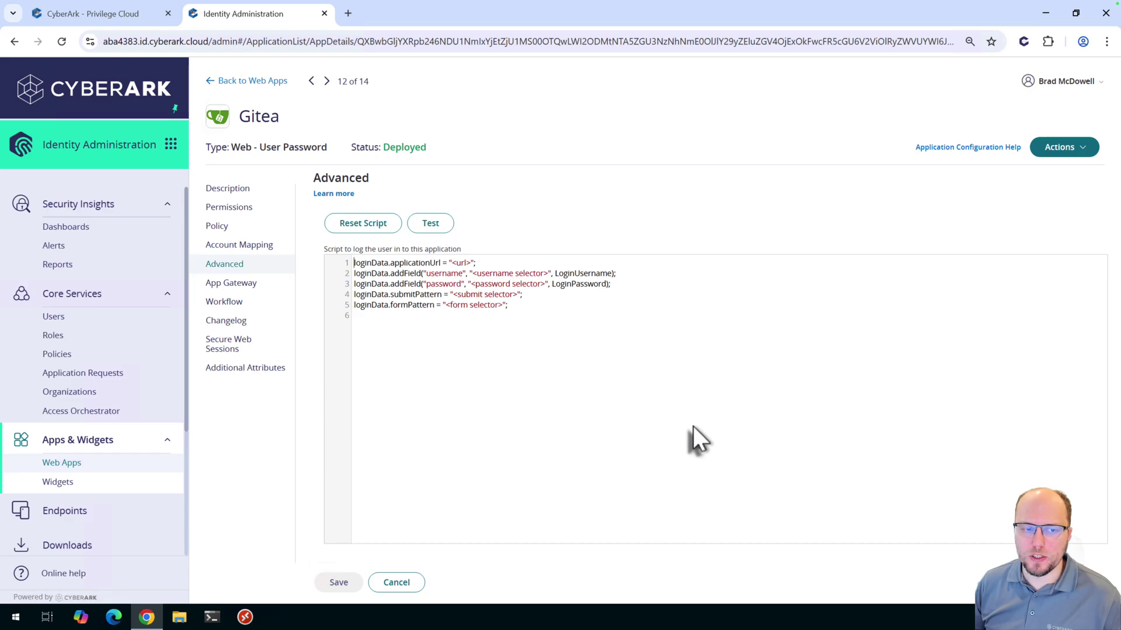
drag(502, 318, 337, 263)
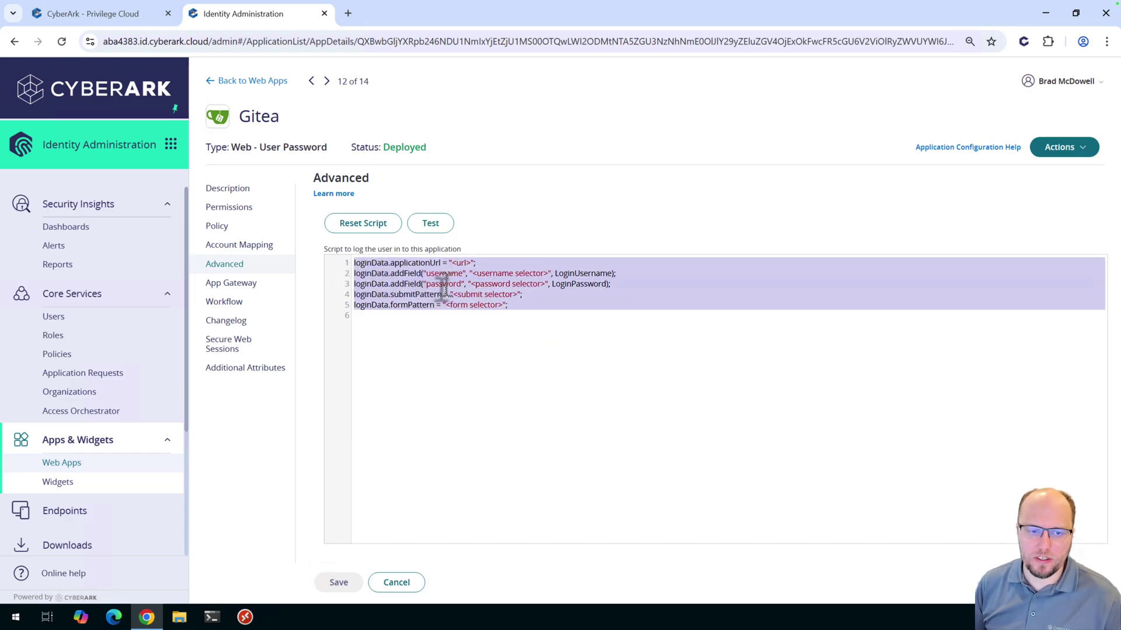
key(BackSpace)
key(ctrl+v)
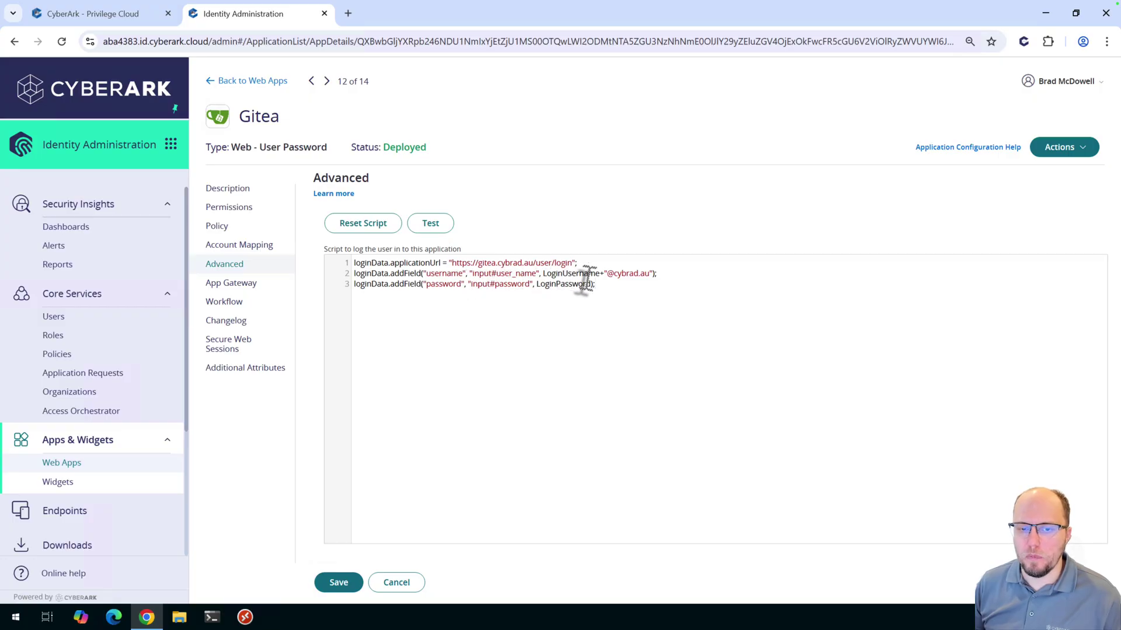
drag(608, 275, 652, 275)
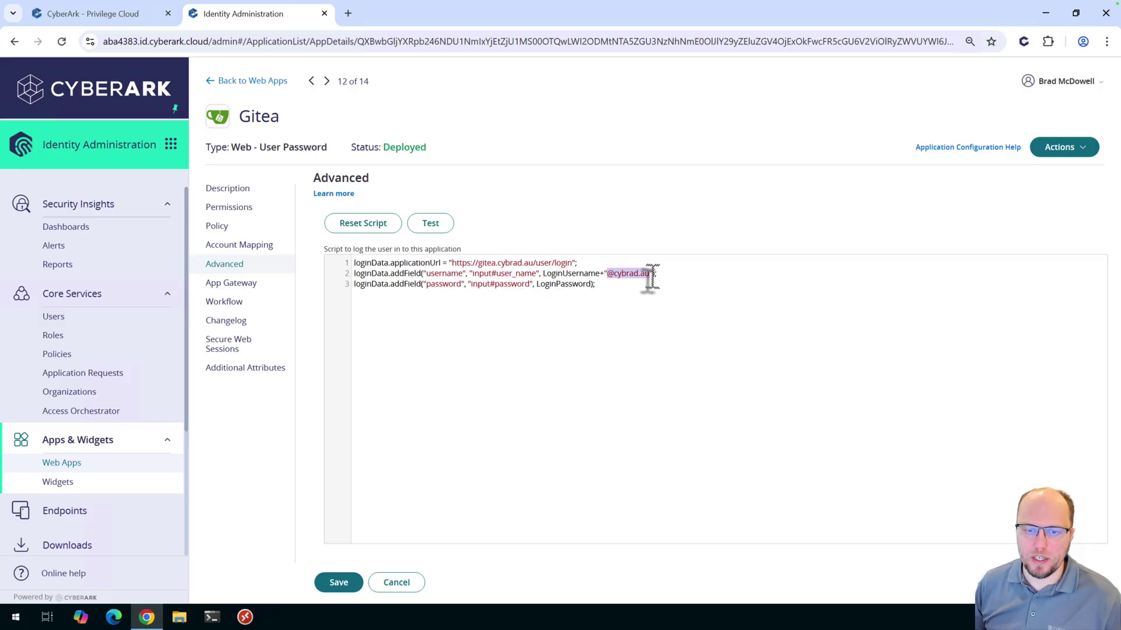
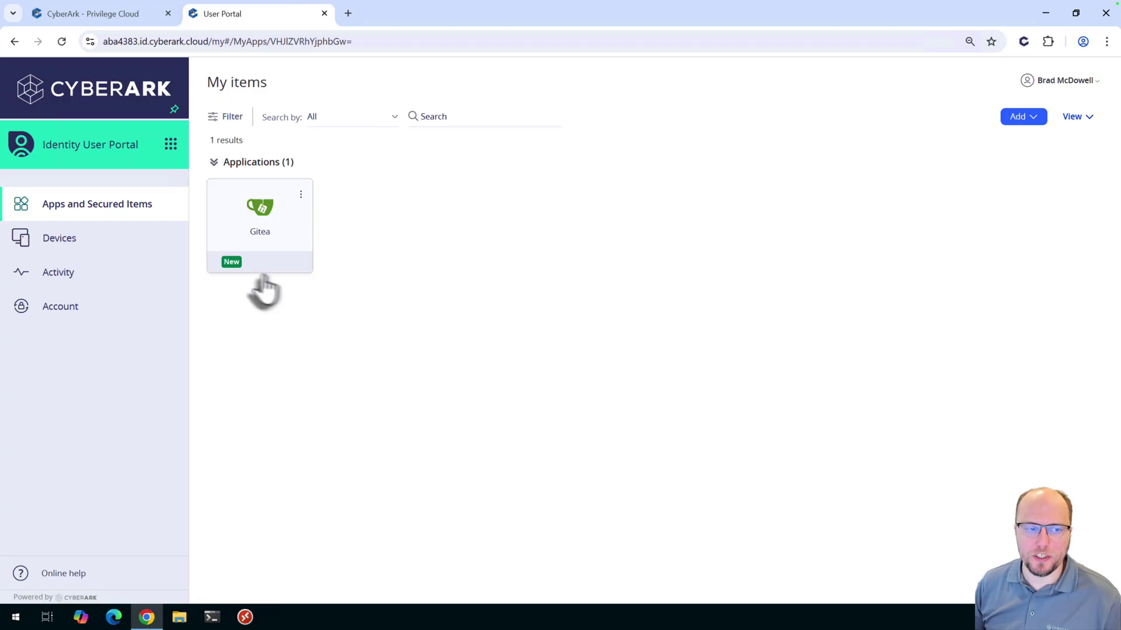
- Launch Gitea from the portal and agree to set up its login credentials
click(261, 220)
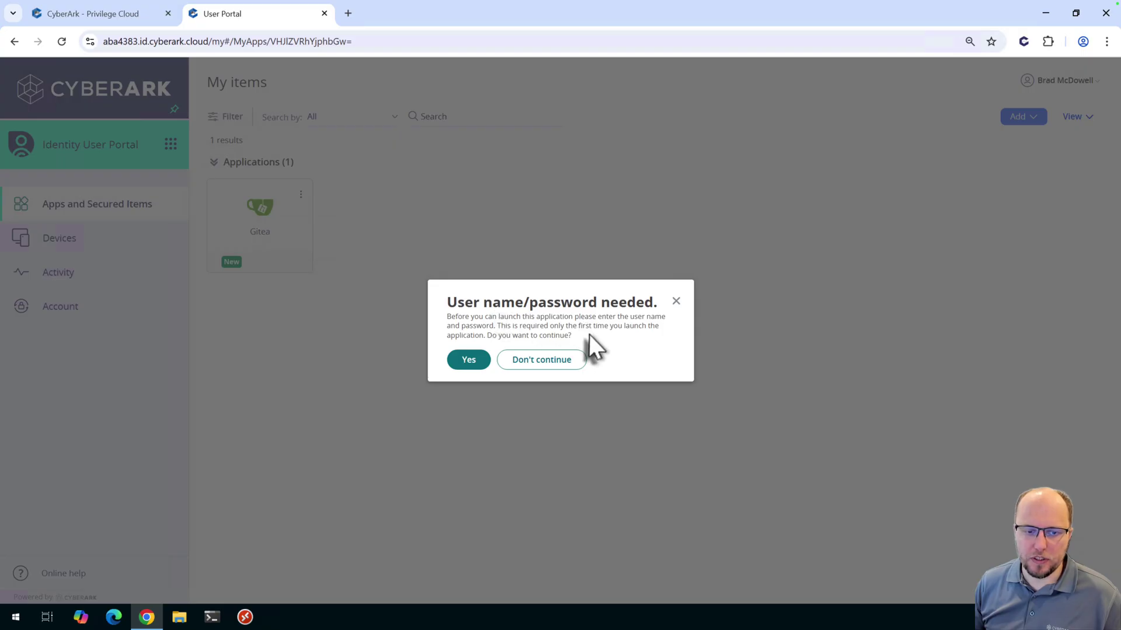
click(458, 363)
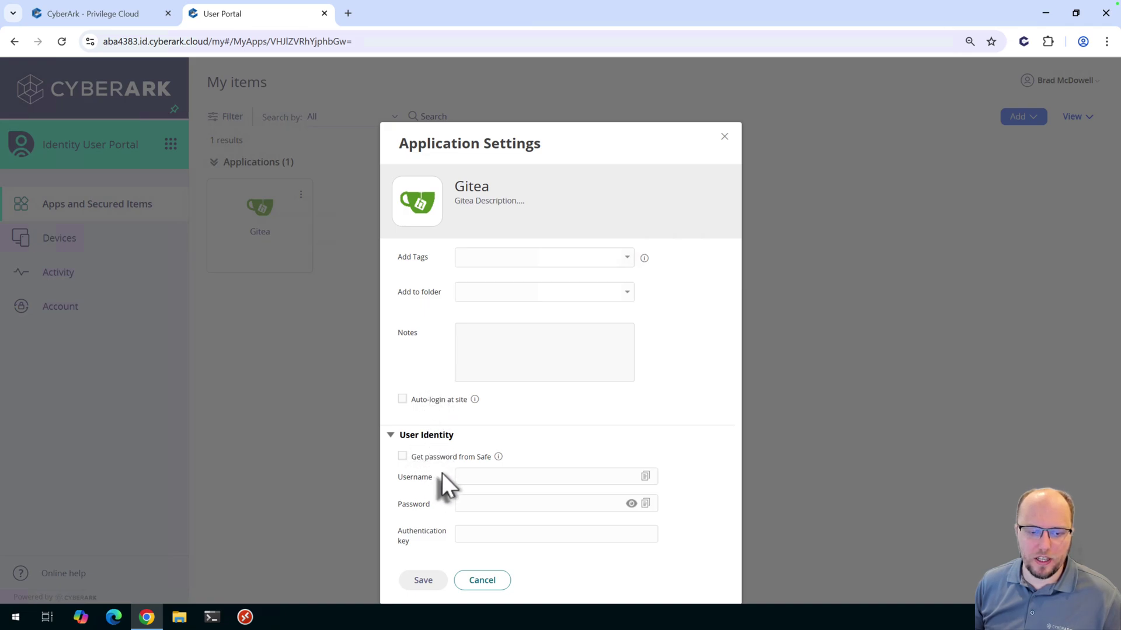
click(472, 477)
- Have Gitea's password come from the admin account in the user's PS_ personal safe
click(401, 457)
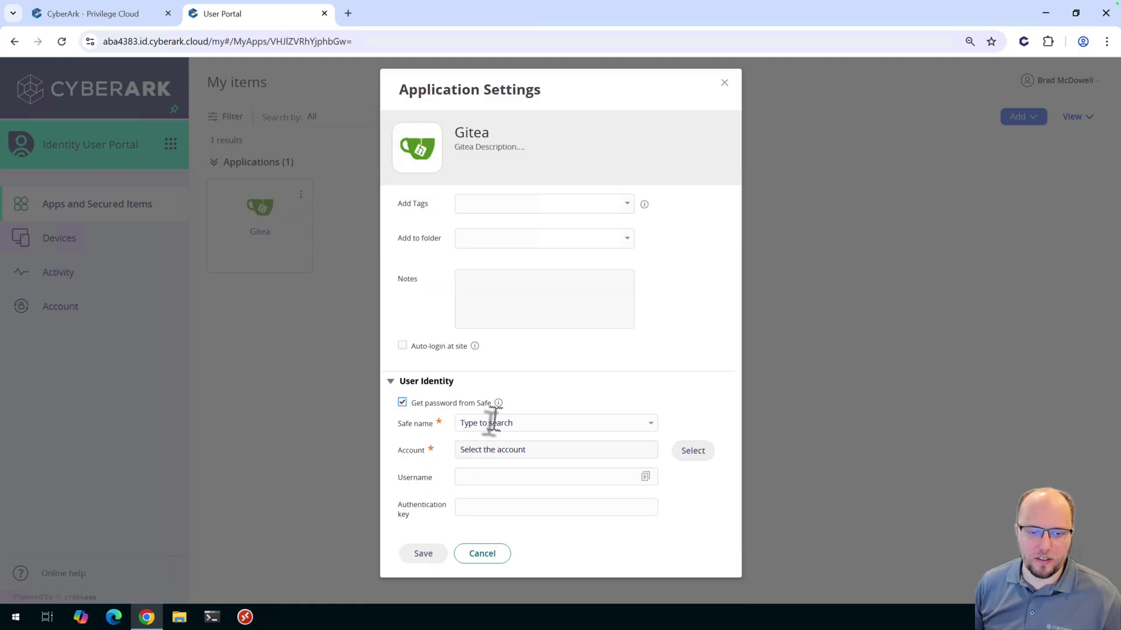
click(513, 424)
text(Brad)
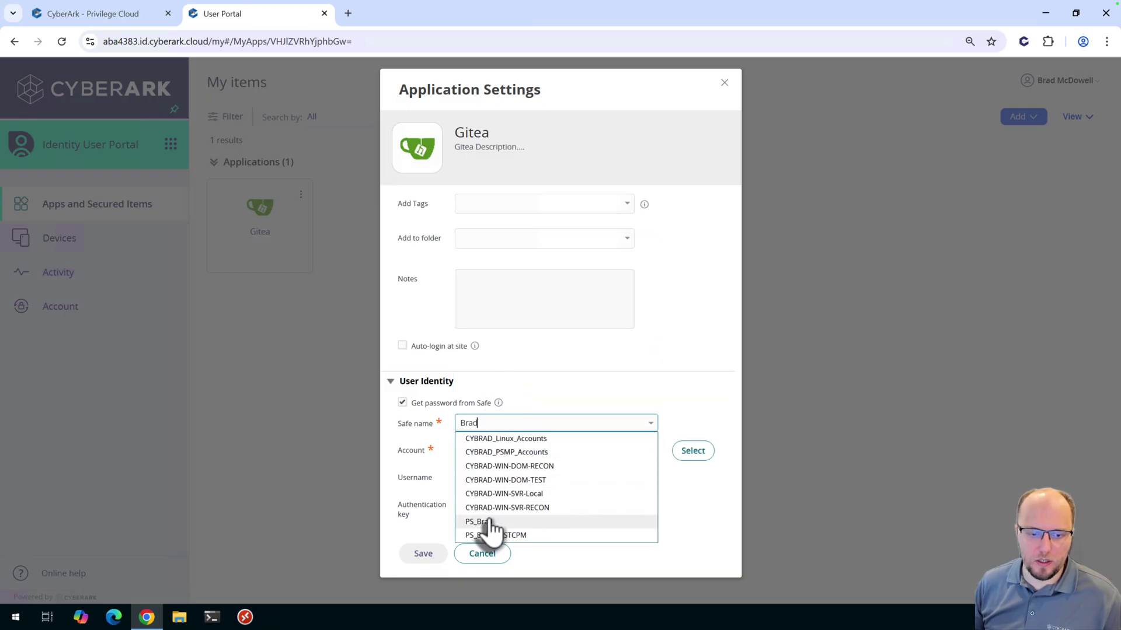
click(489, 522)
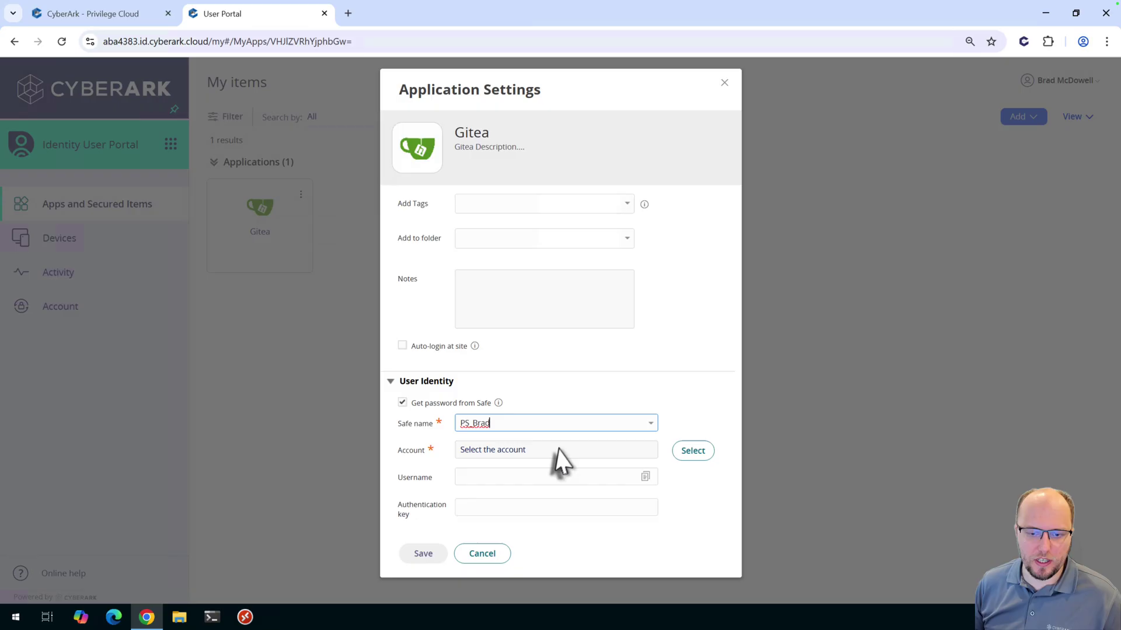
click(691, 451)
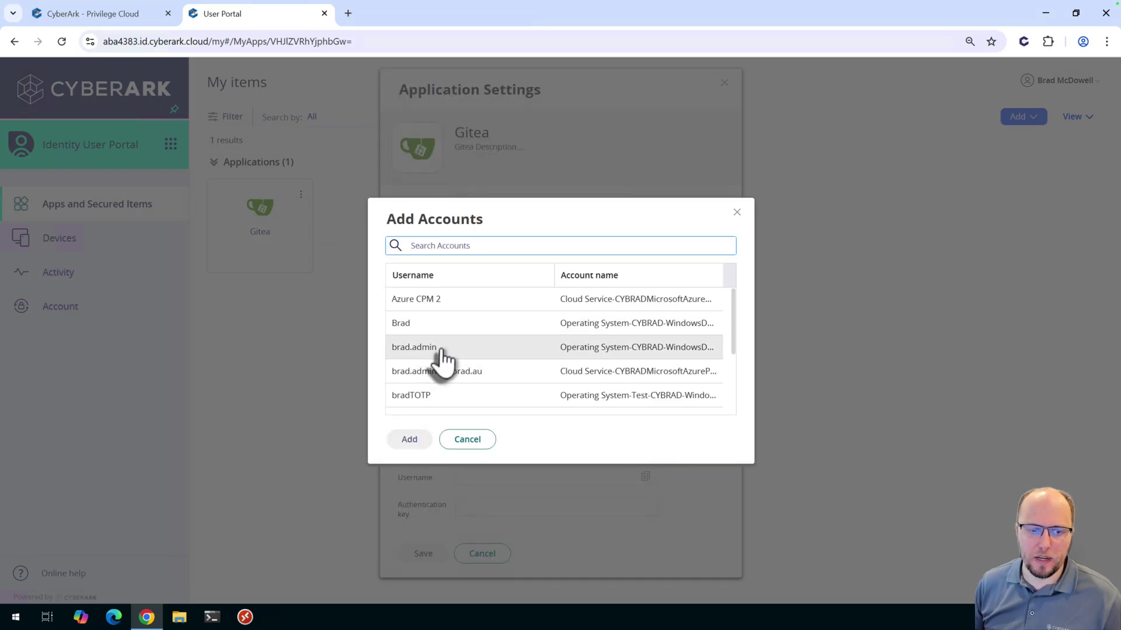
click(461, 351)
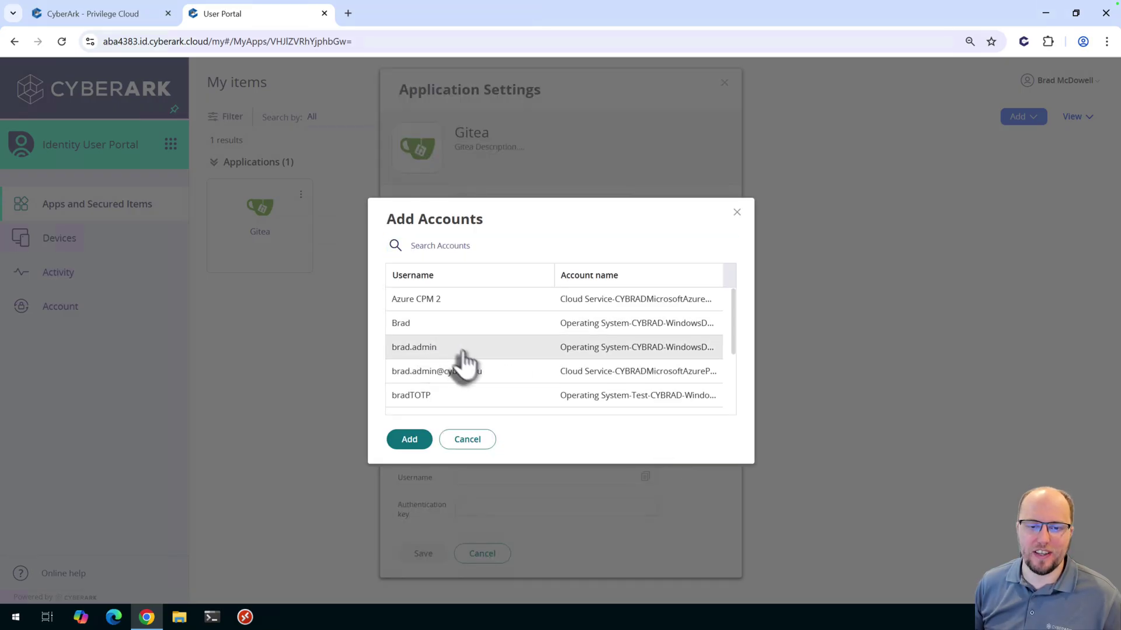
click(401, 440)
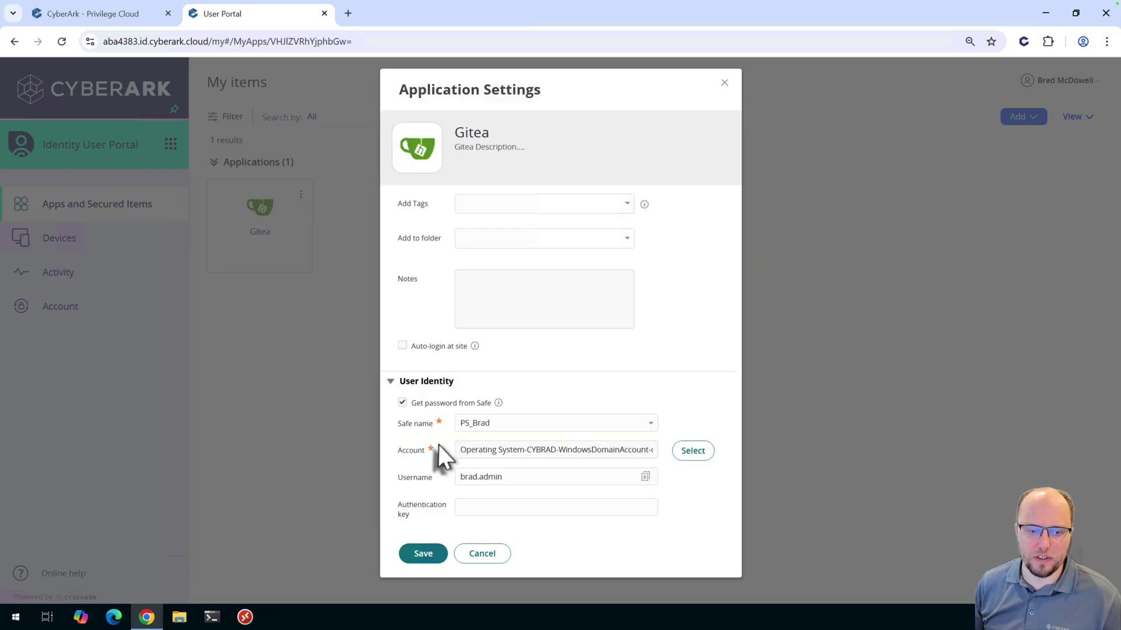
- Save the Gitea credential settings, then sign out of Gitea and close its tab
click(429, 555)
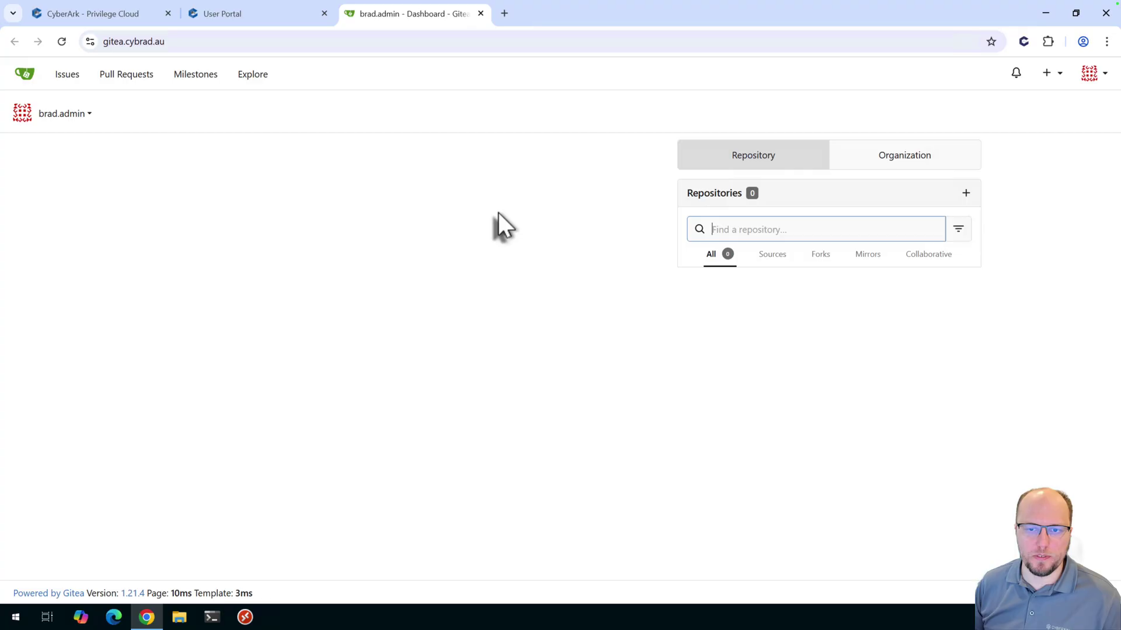
click(1097, 85)
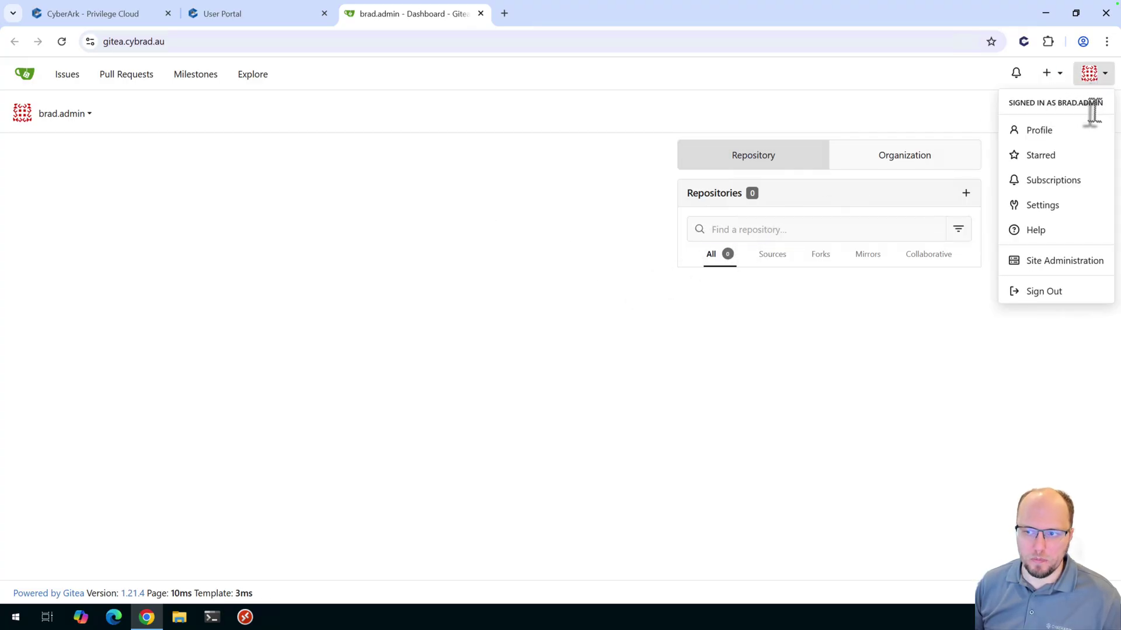
click(1034, 293)
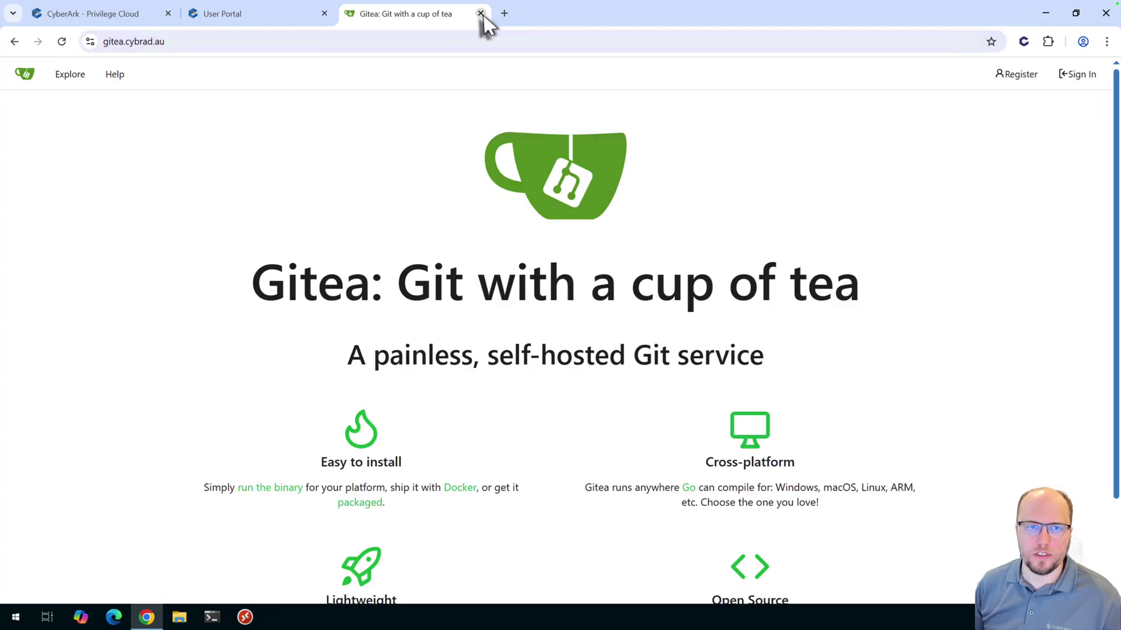
click(480, 14)
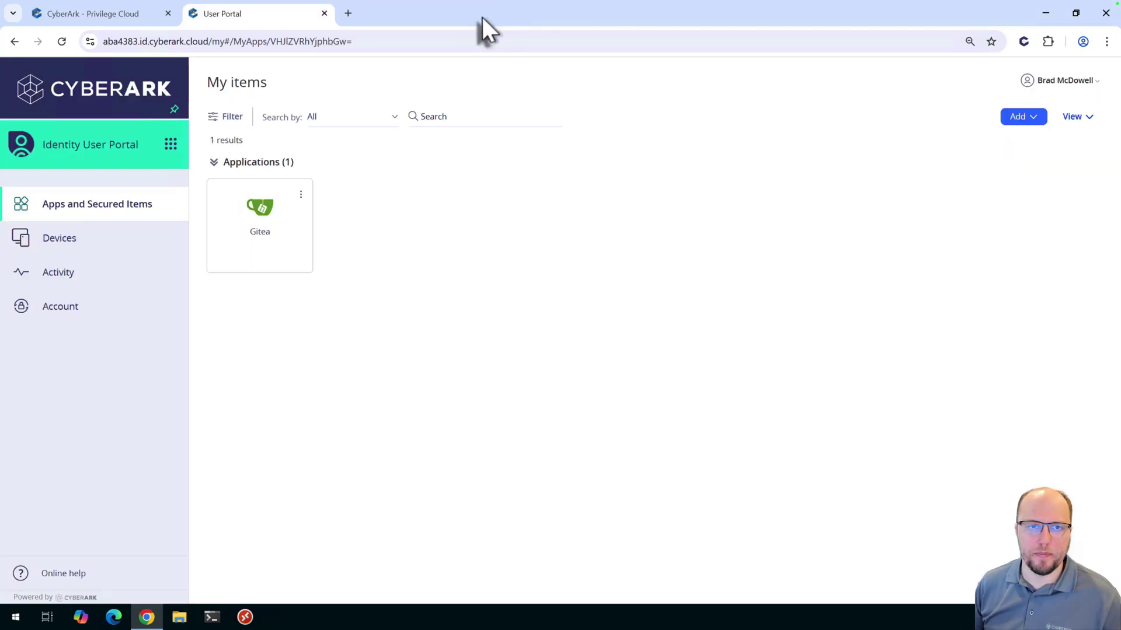
- Switch to the Identity Administration portal from the CyberArk services list
click(296, 201)
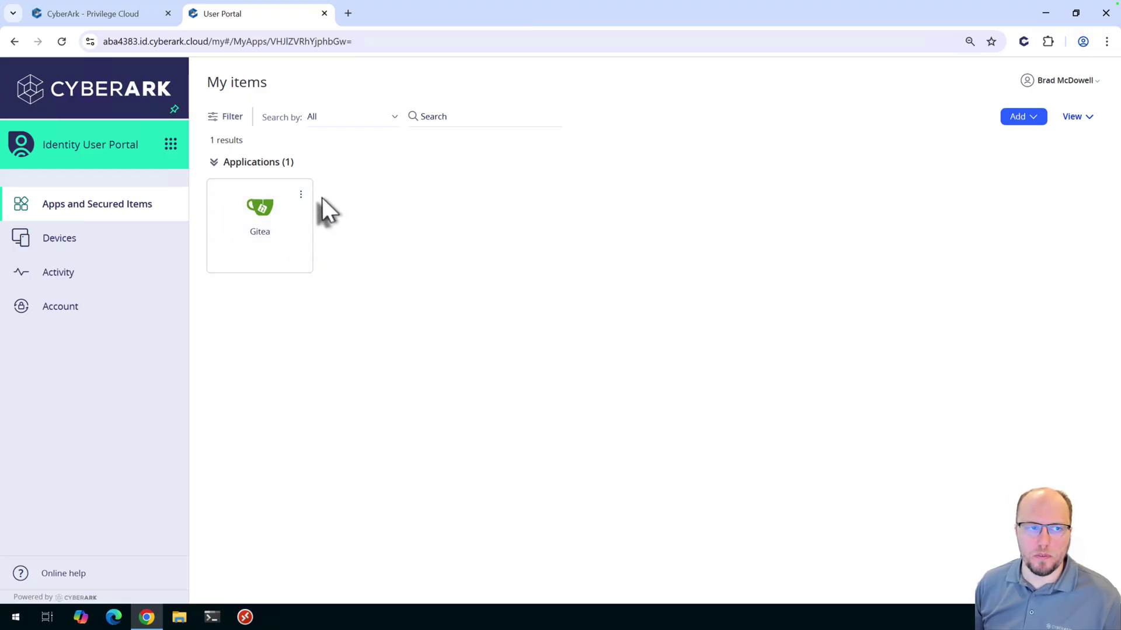
click(305, 218)
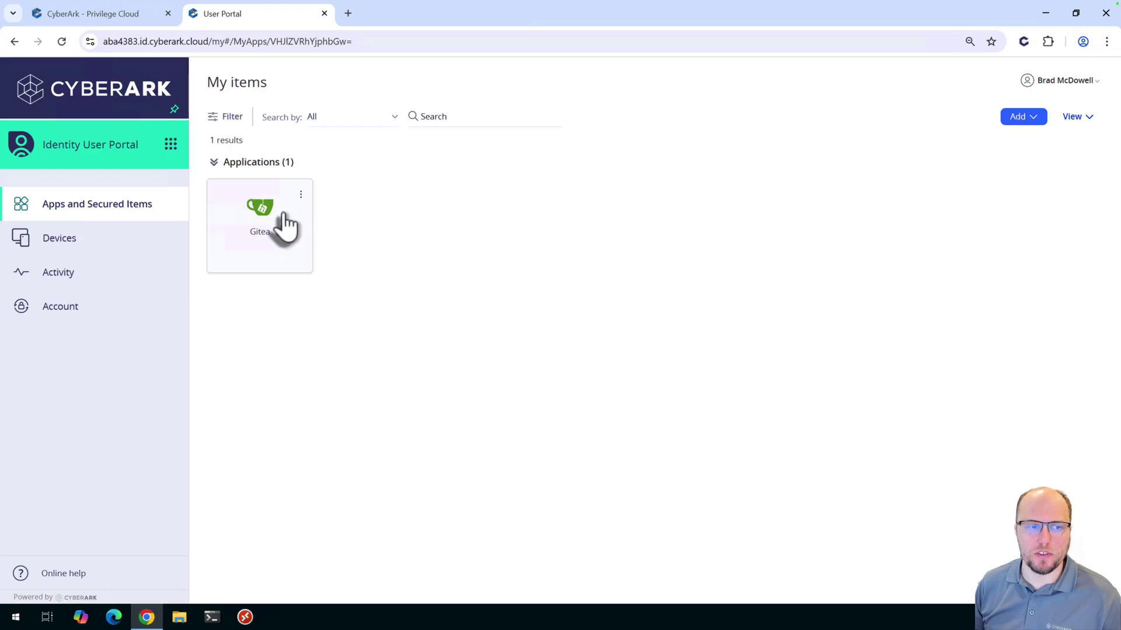
click(171, 144)
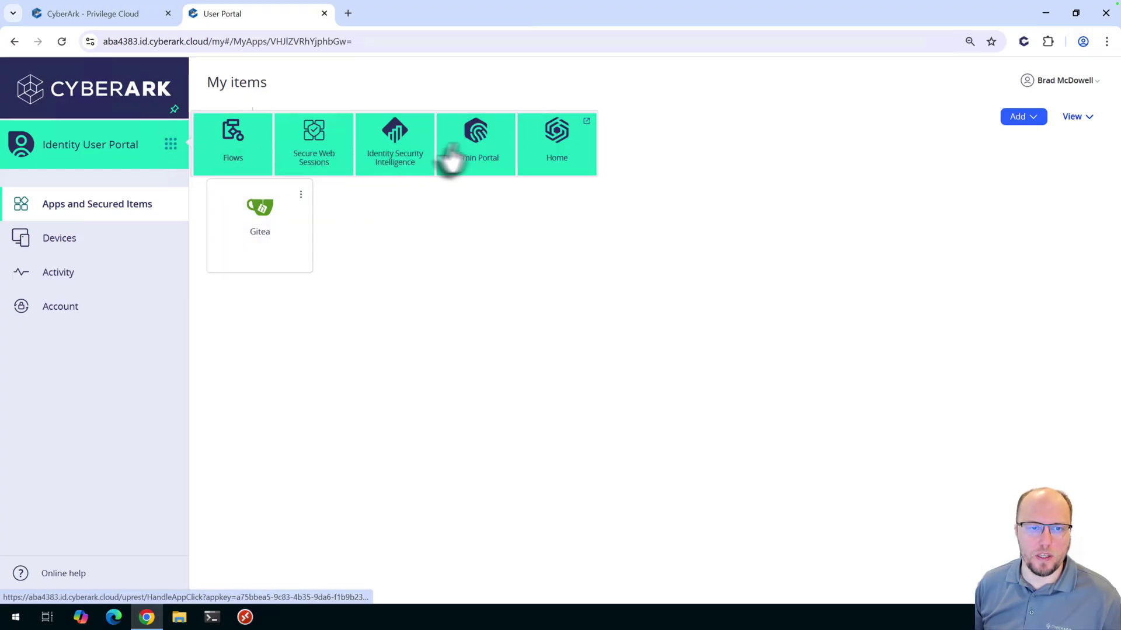
click(477, 146)
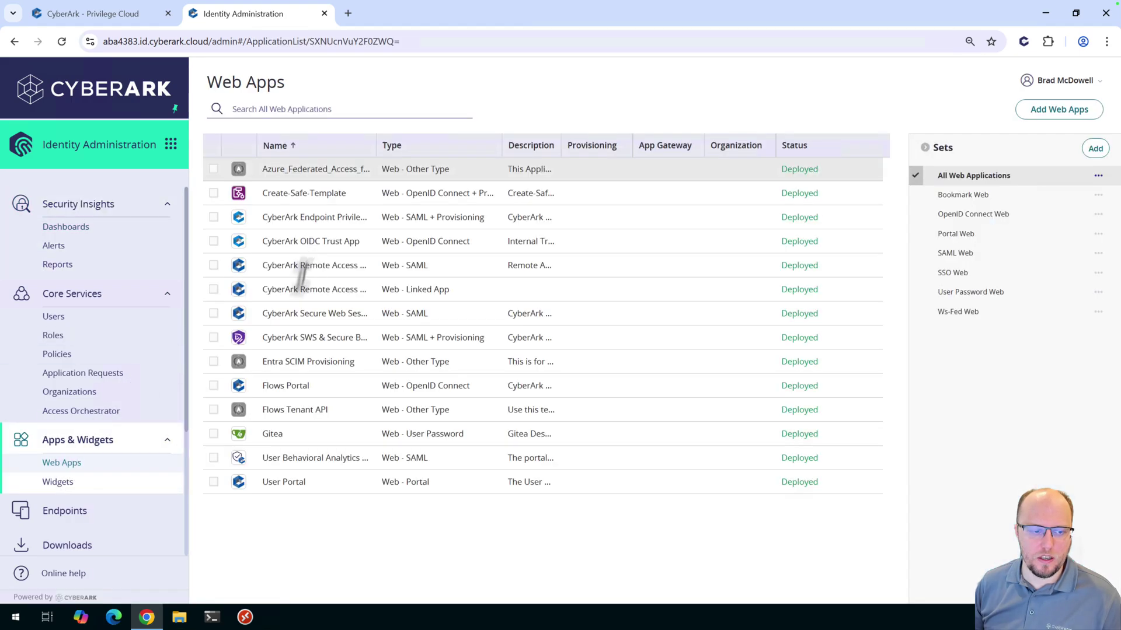
- Save a shared Gitea account mapping using the admin account from the Gitea-Admin-Accounts safe
click(282, 435)
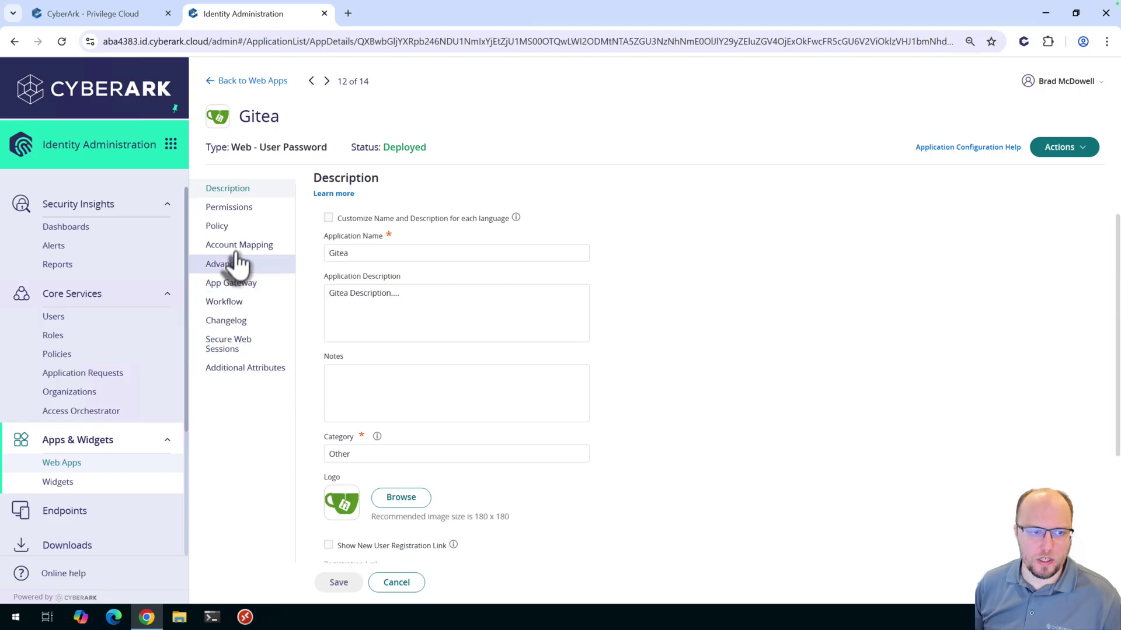
click(238, 249)
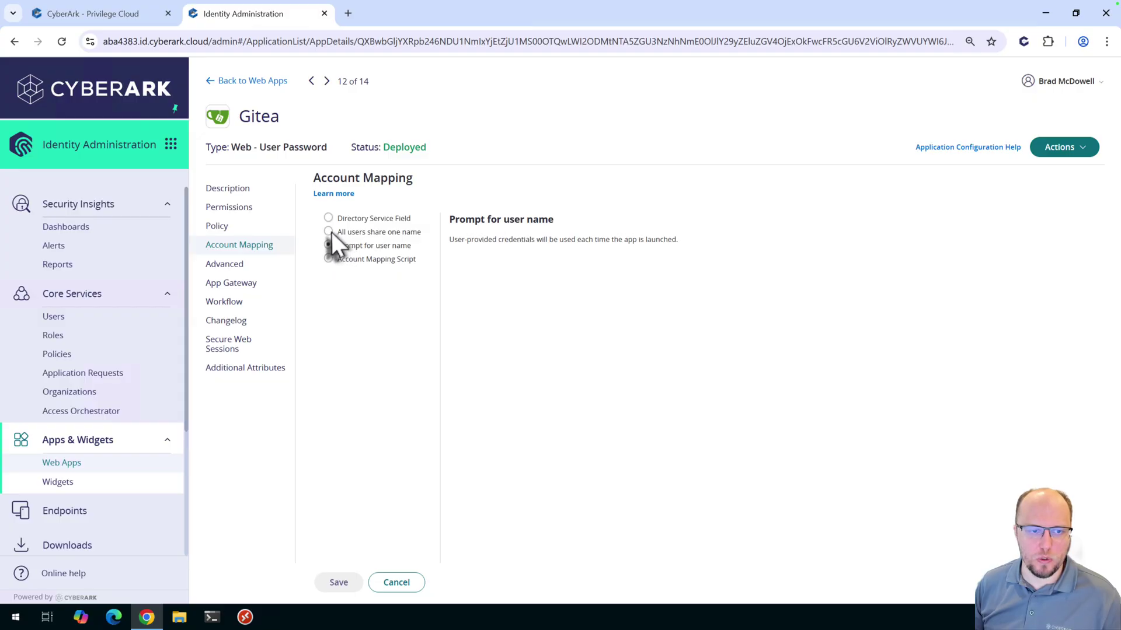
click(328, 232)
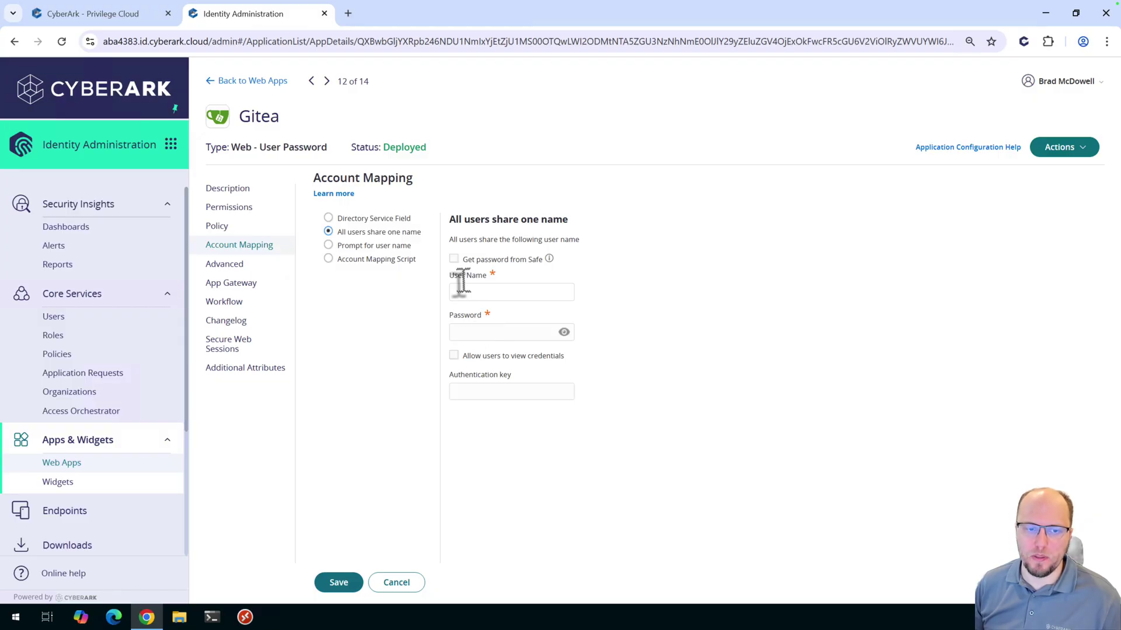
click(453, 258)
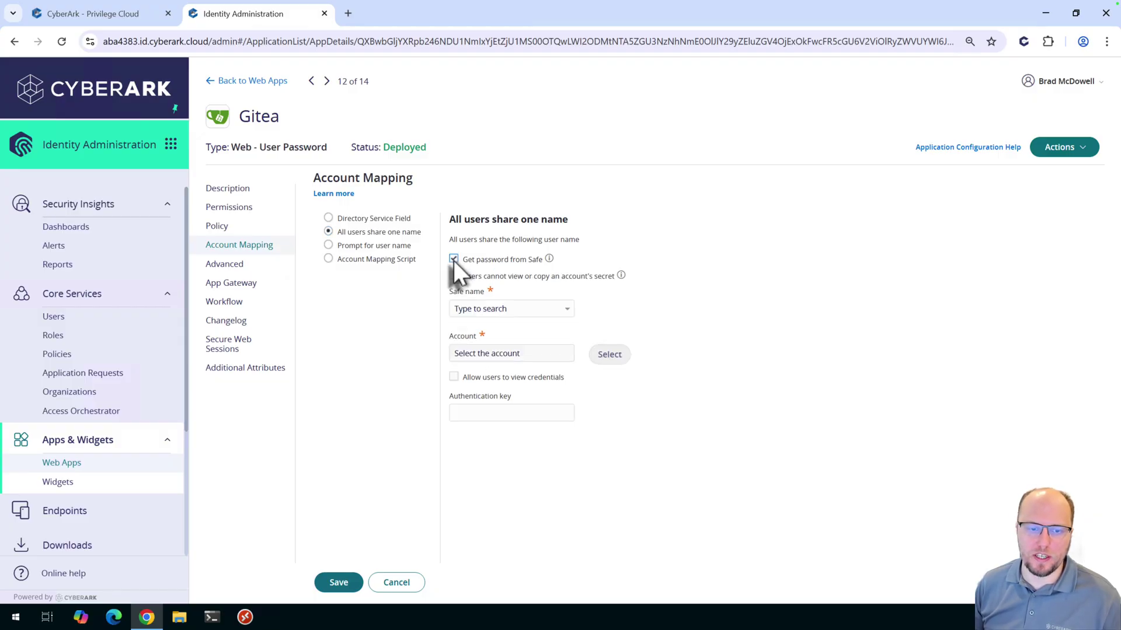
click(525, 309)
text(gitea)
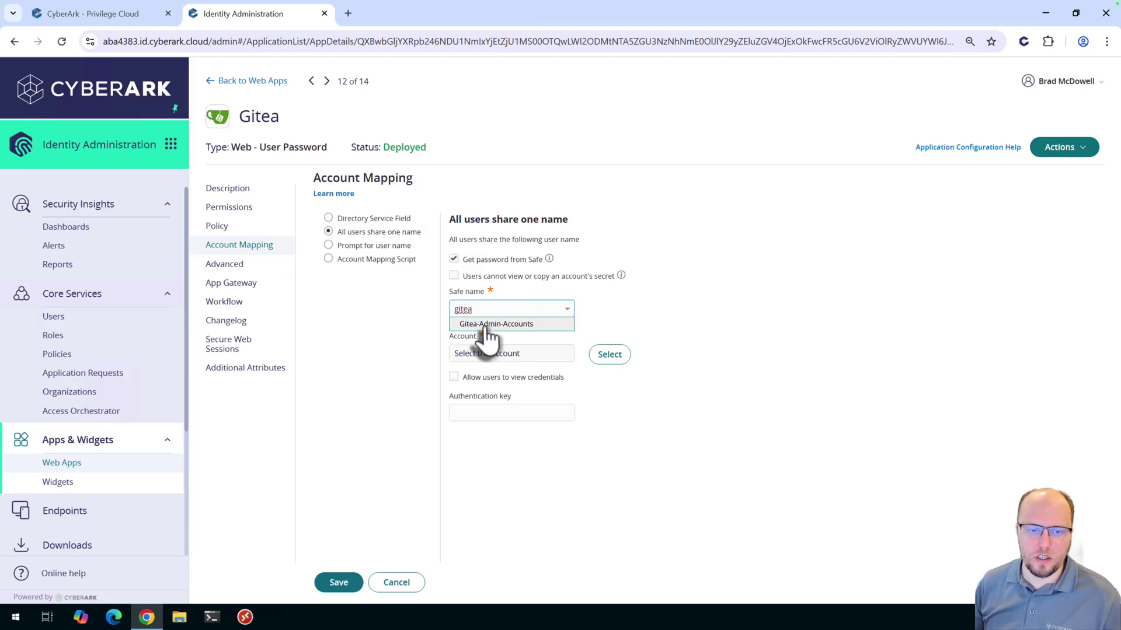
click(477, 324)
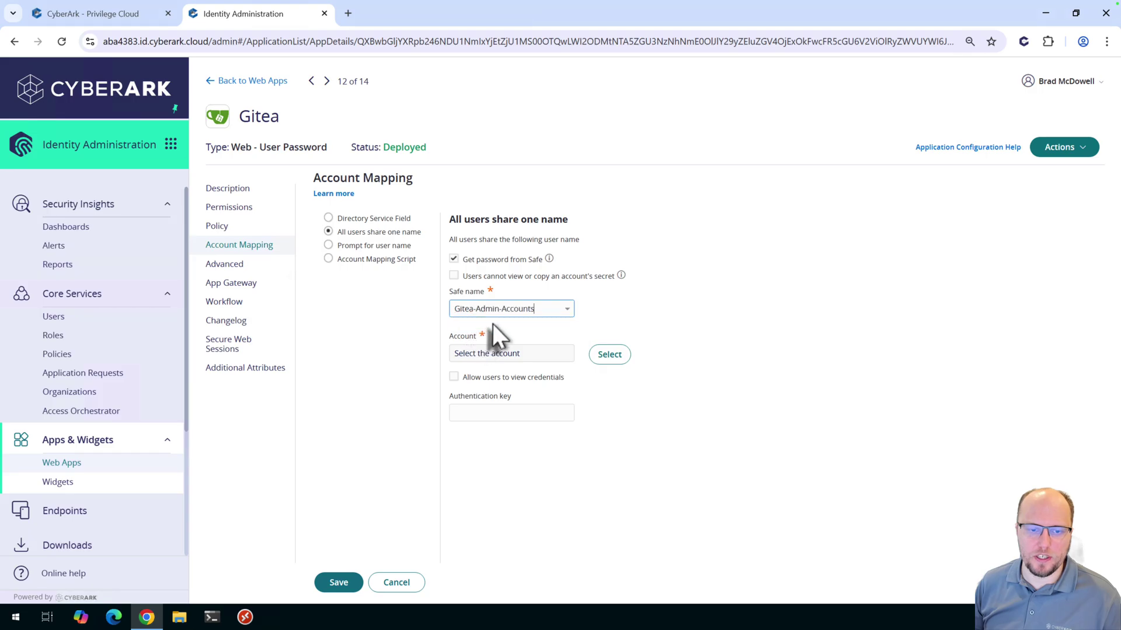
click(610, 357)
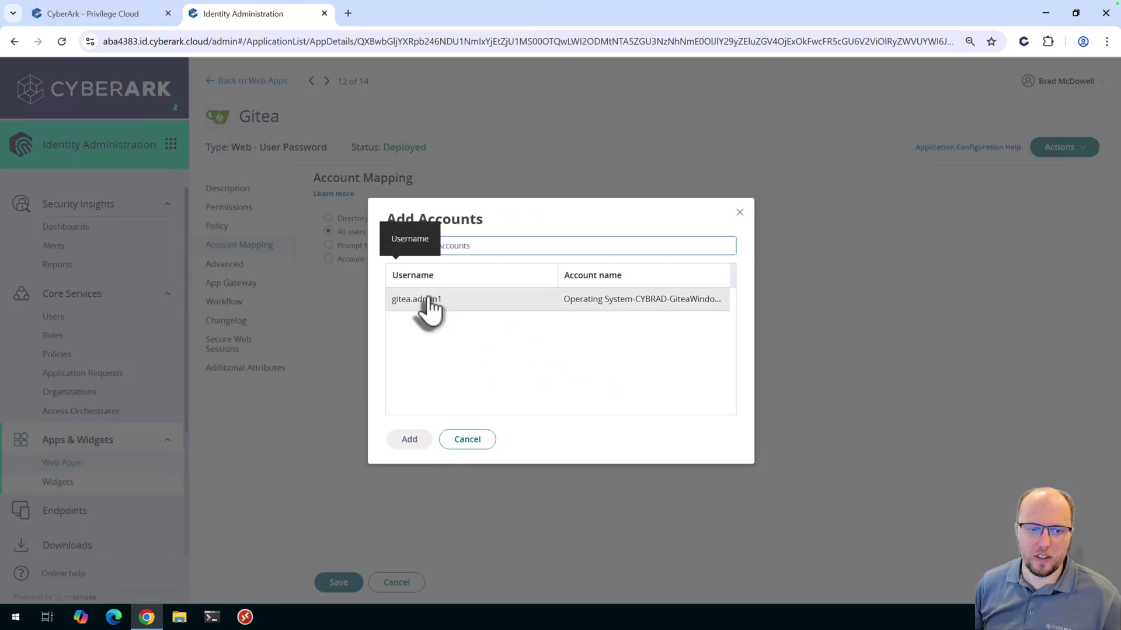
click(446, 301)
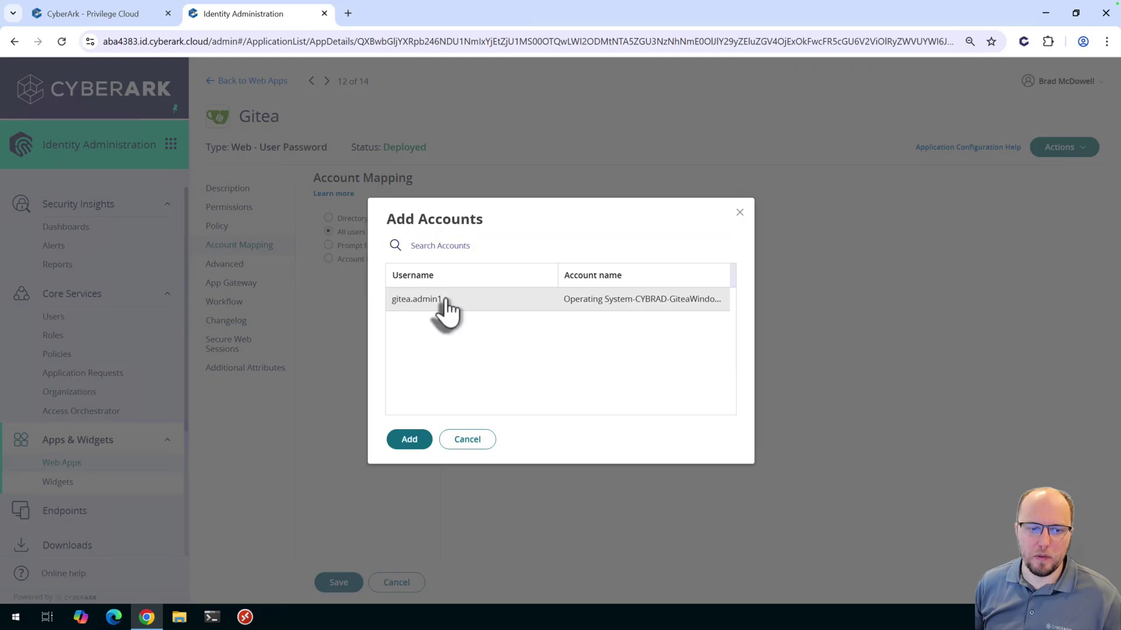
click(412, 439)
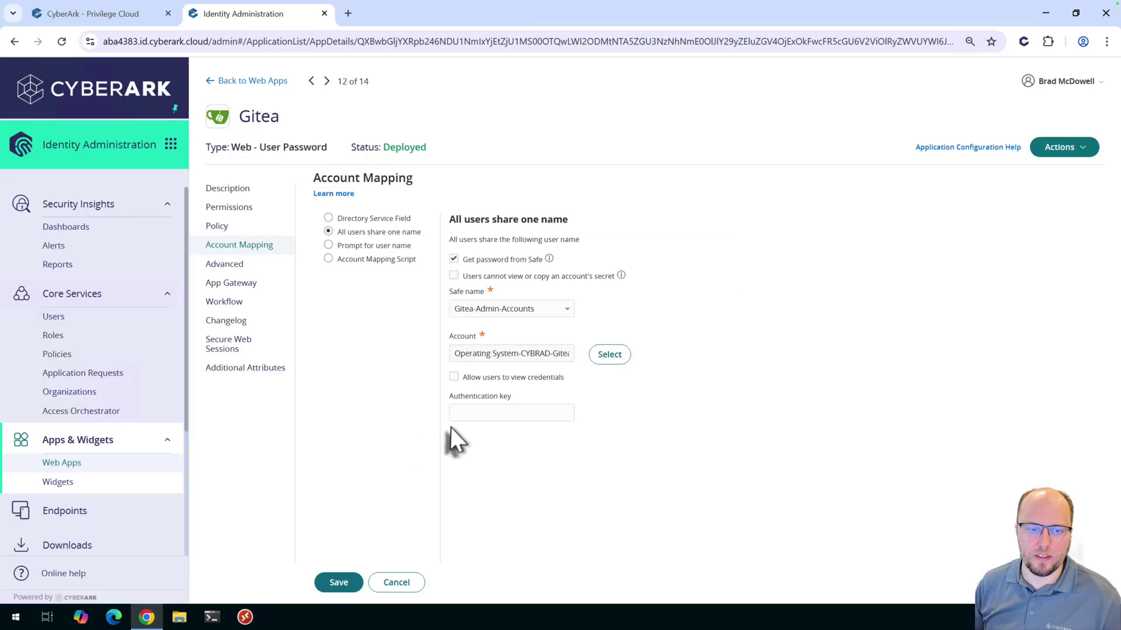
click(343, 582)
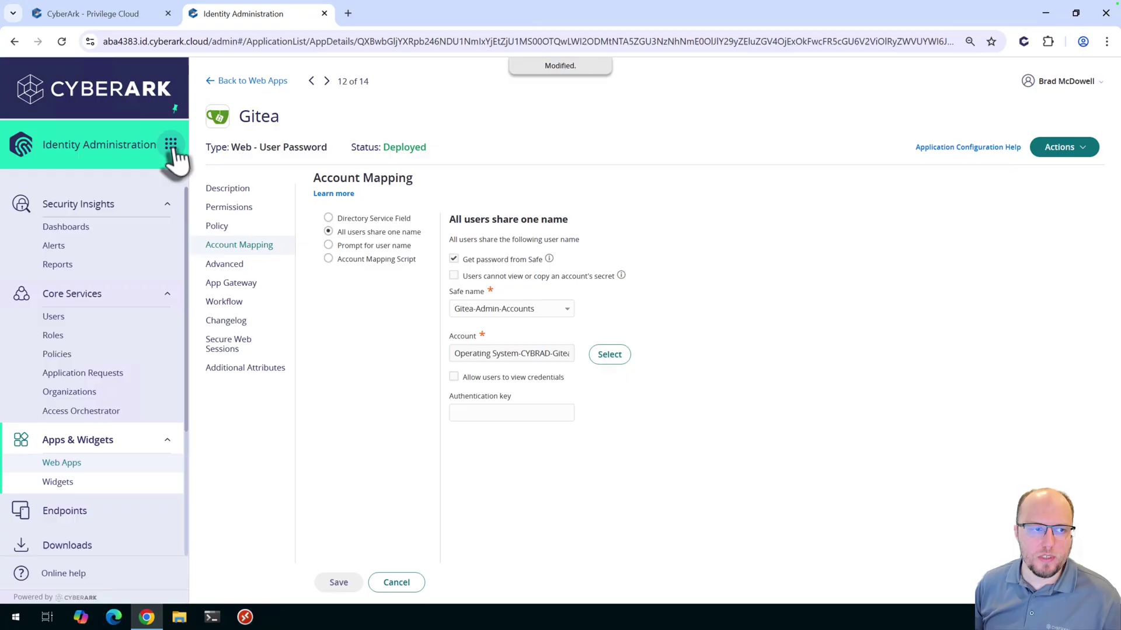
- Open the User Portal in a new tab and switch to it
click(170, 144)
right_click(464, 148)
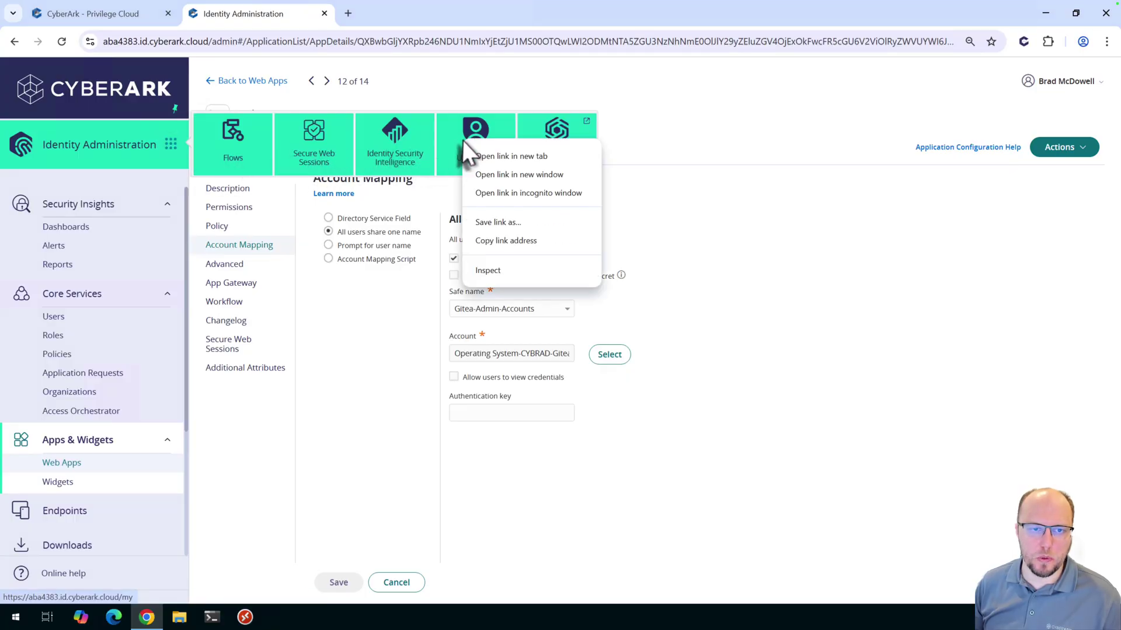
click(488, 154)
key(ctrl+Tab)
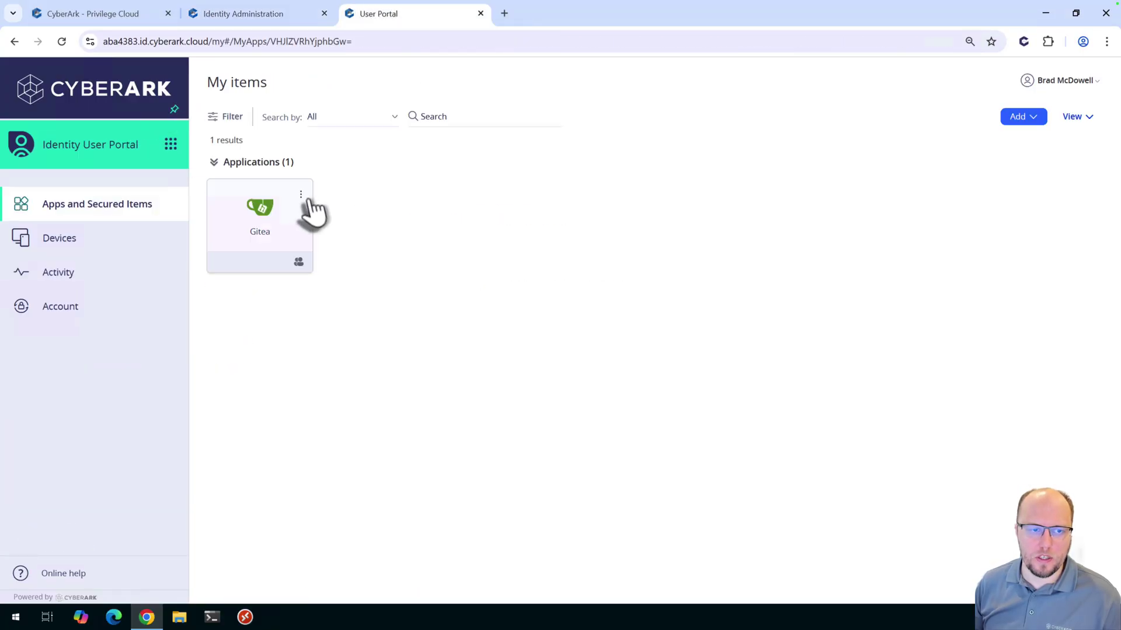
- Check Gitea's app settings without changes, then launch Gitea straight to its signed-in dashboard
click(300, 195)
click(342, 220)
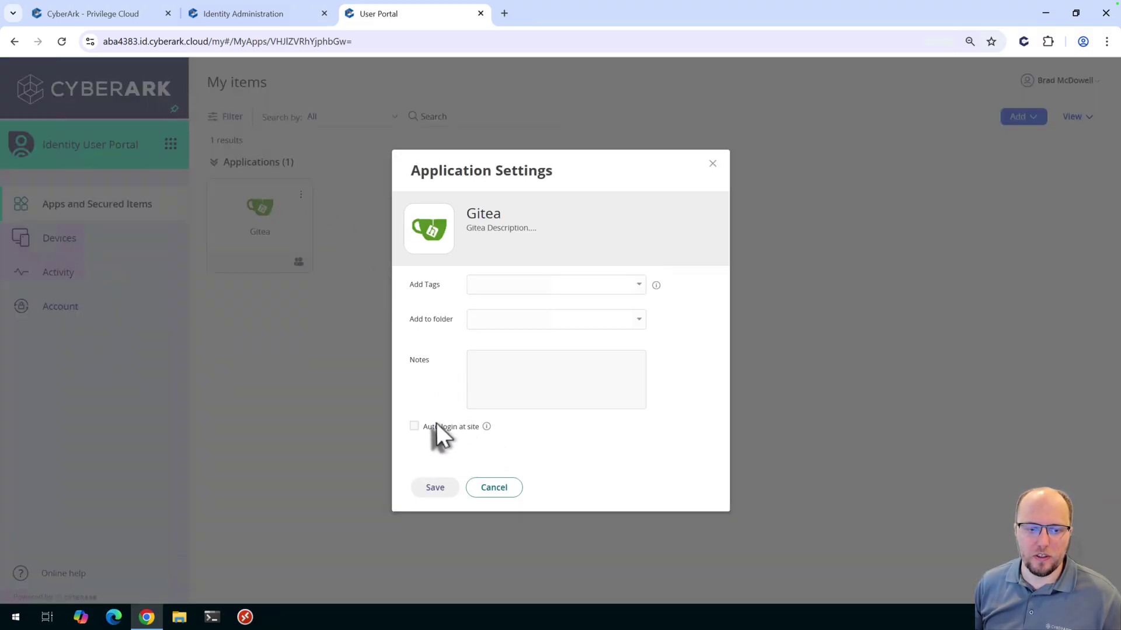
click(493, 489)
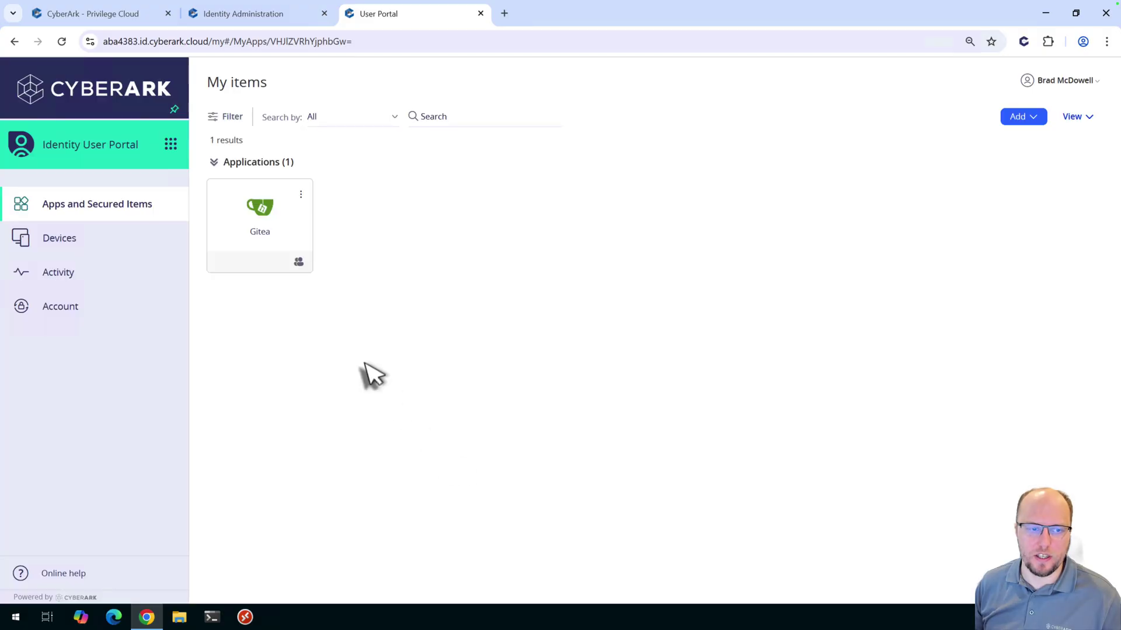
click(256, 213)
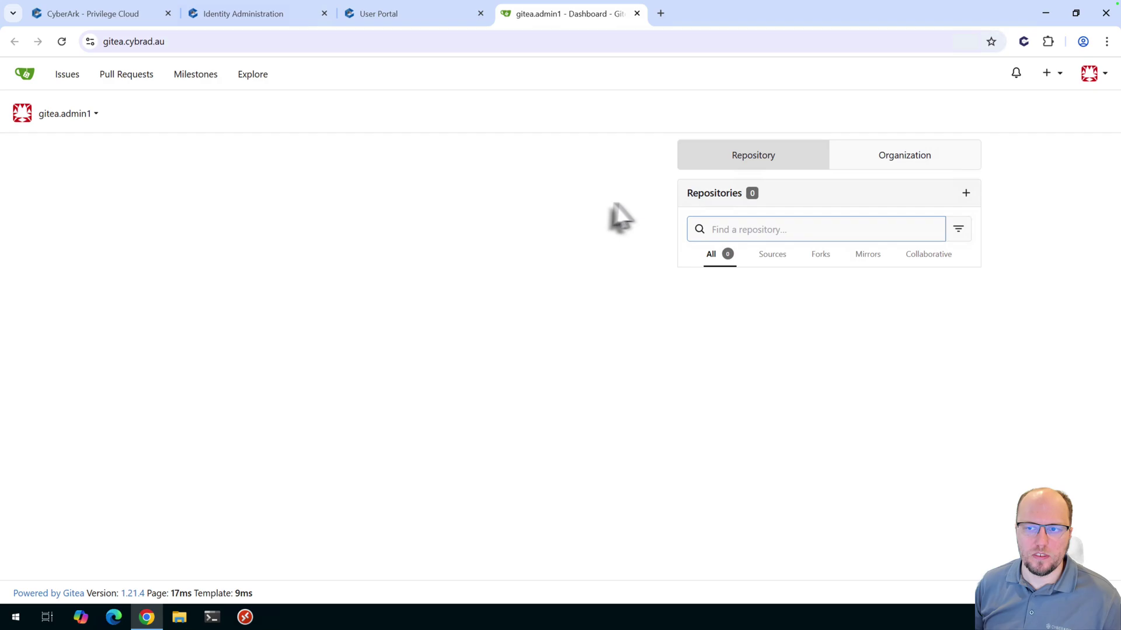
- Copy the two-factor secret from Gitea's Security settings
click(1091, 74)
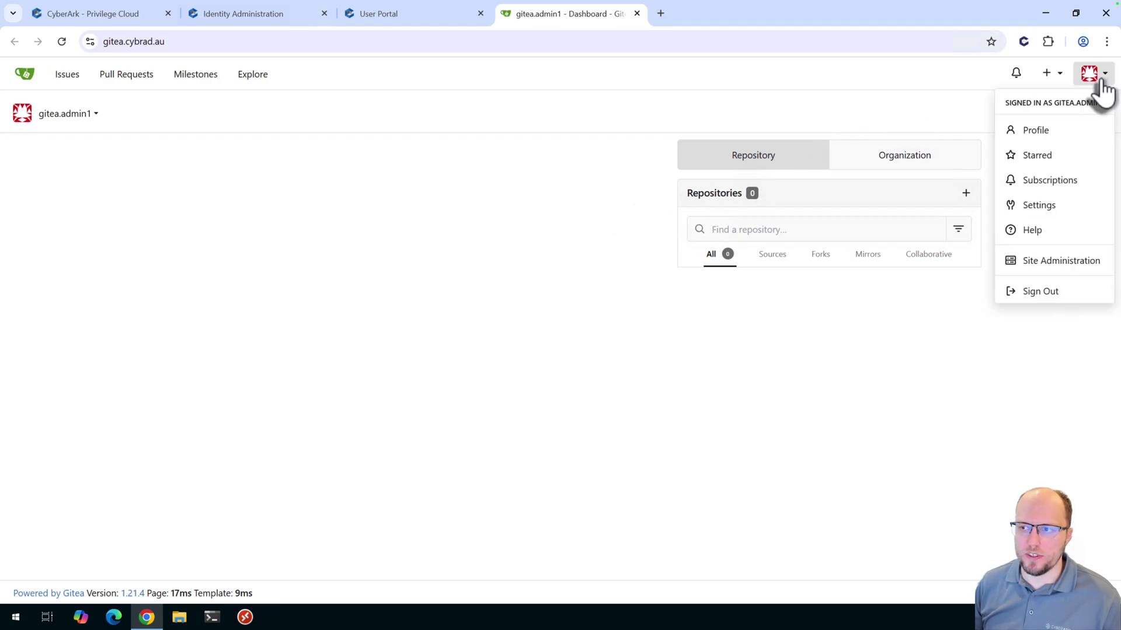
click(1040, 206)
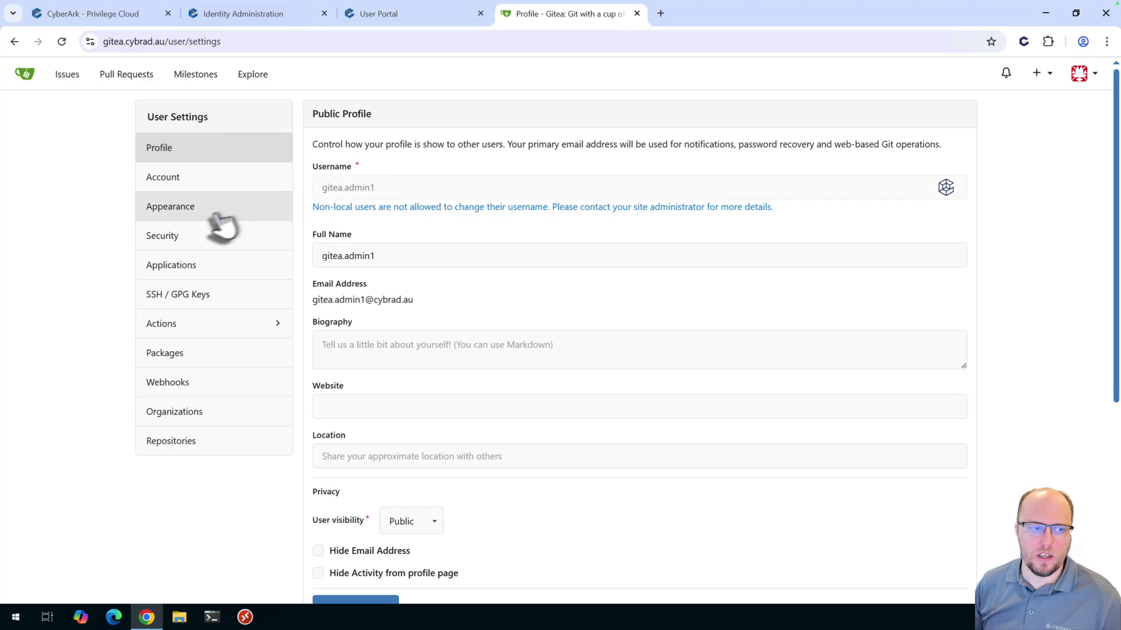
click(182, 239)
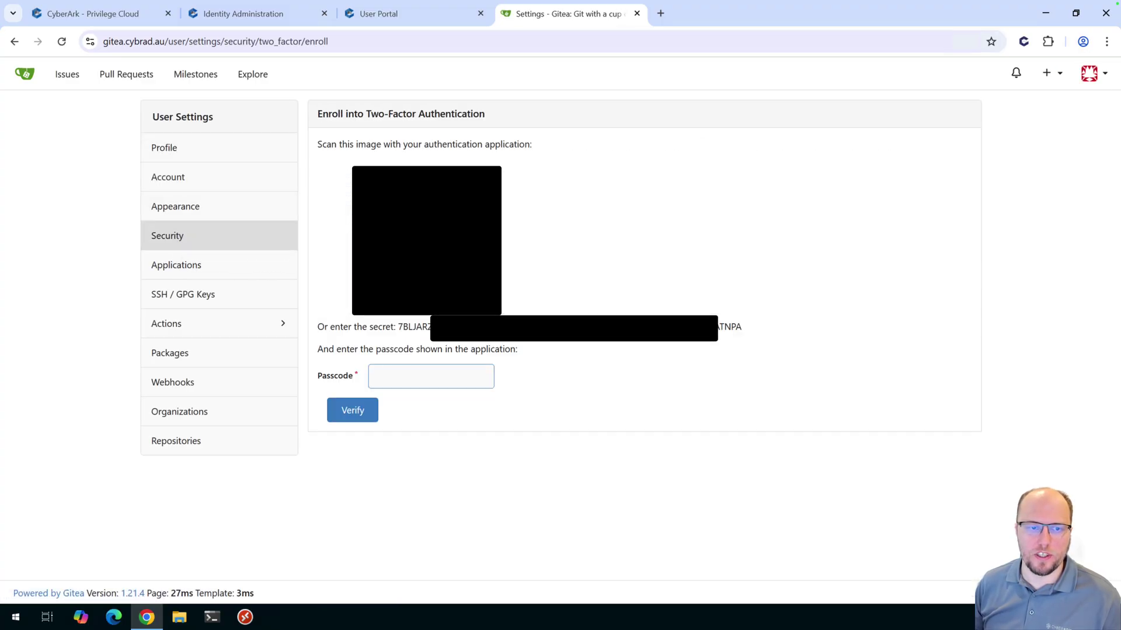
drag(741, 328, 637, 312)
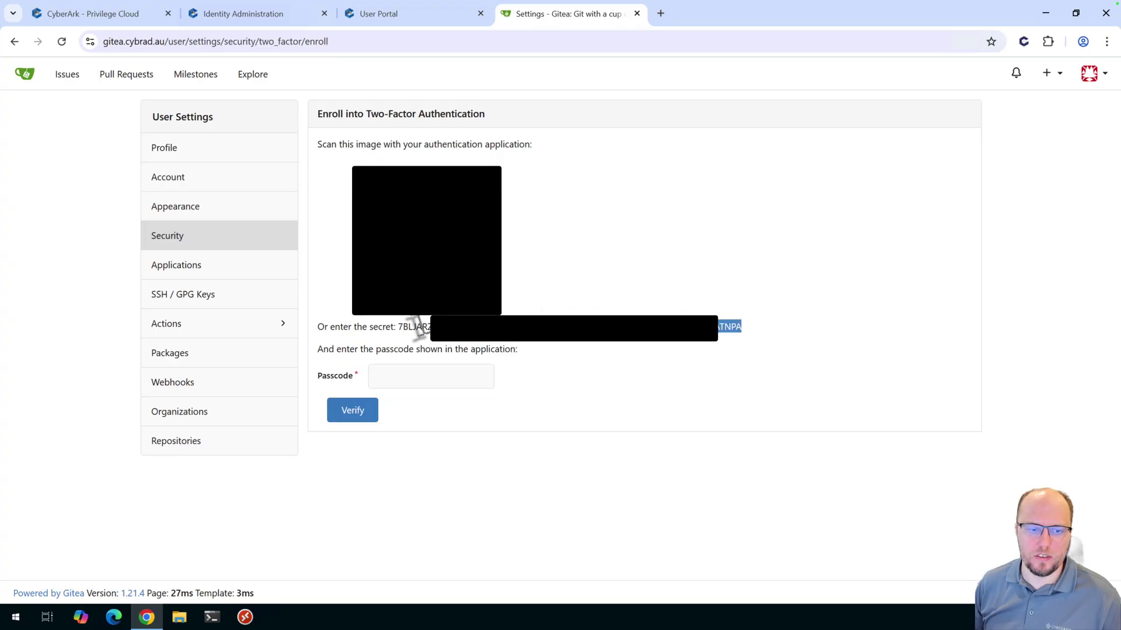
drag(419, 325, 400, 327)
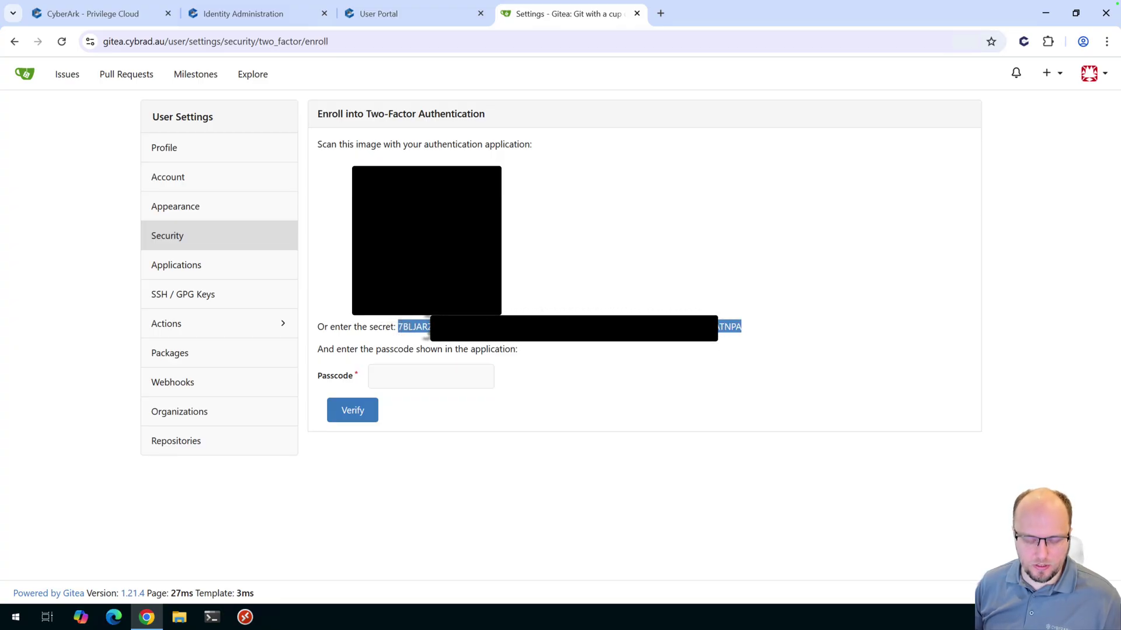
- Paste the secret as CyberArk's Gitea authentication key, apply it, and copy the verification code
click(267, 15)
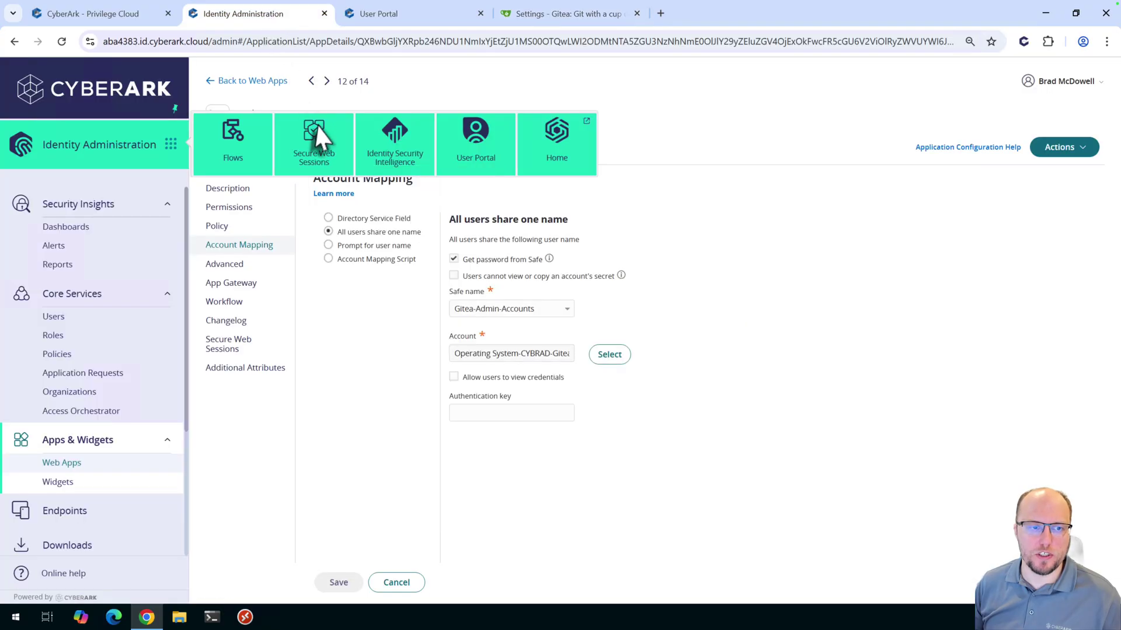
click(492, 413)
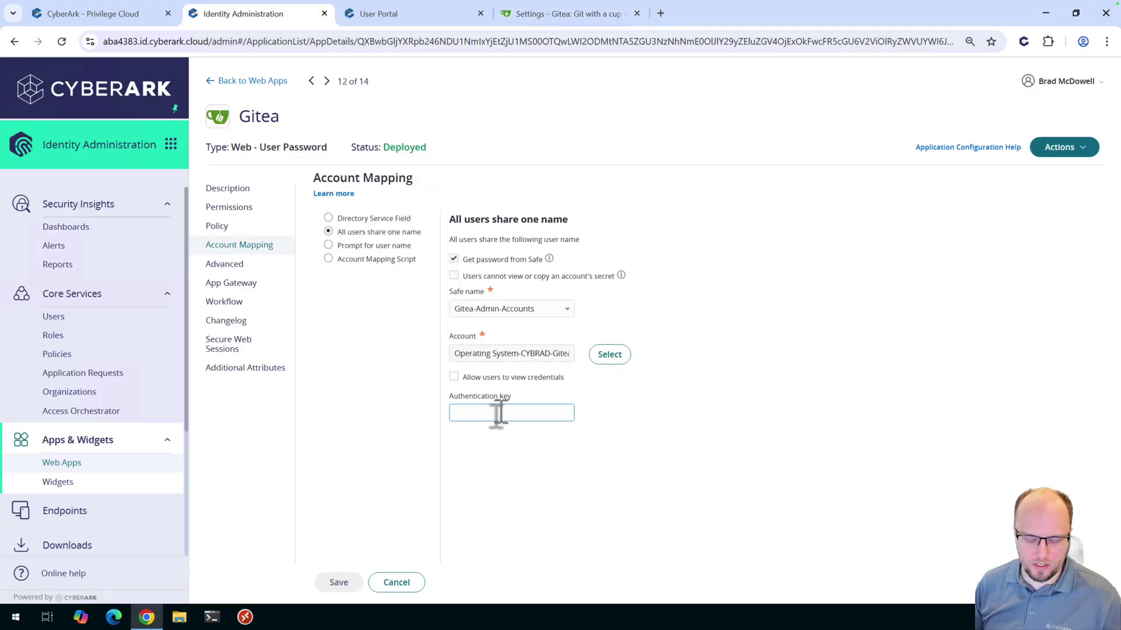
key(ctrl+v)
click(591, 415)
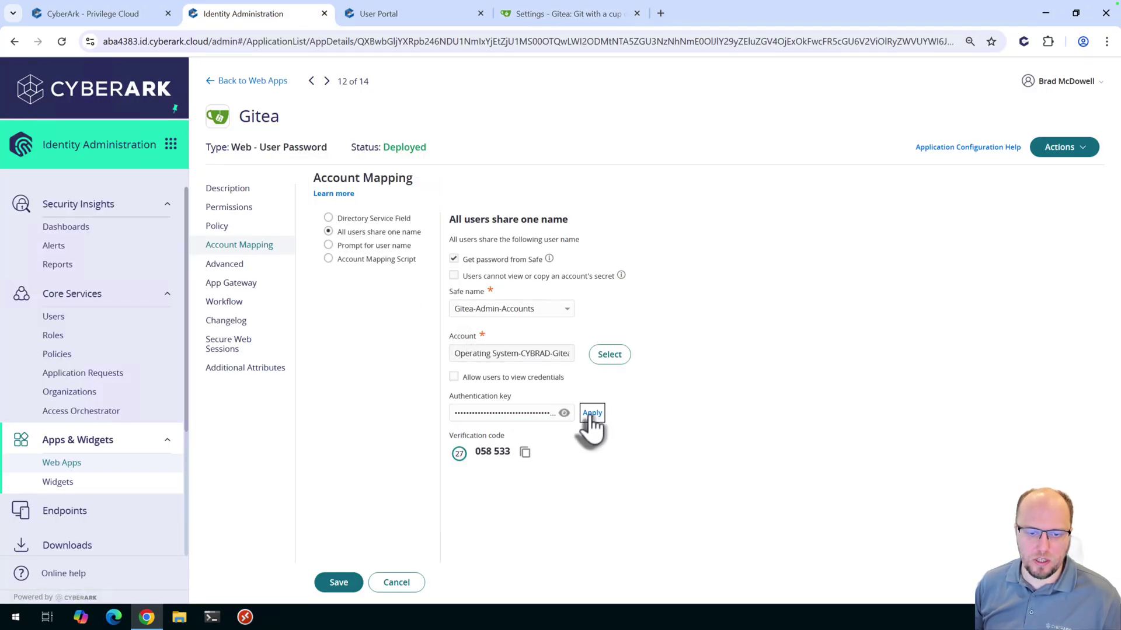
click(523, 451)
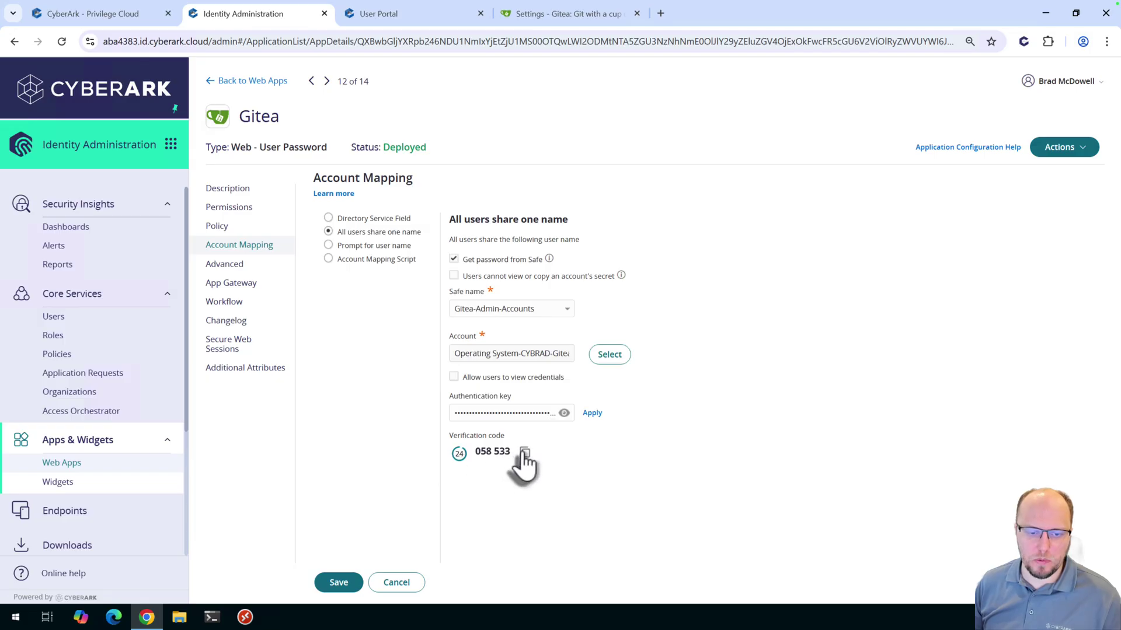
- Enter the verification code as Gitea's passcode and save CyberArk's Gitea account mapping
click(546, 19)
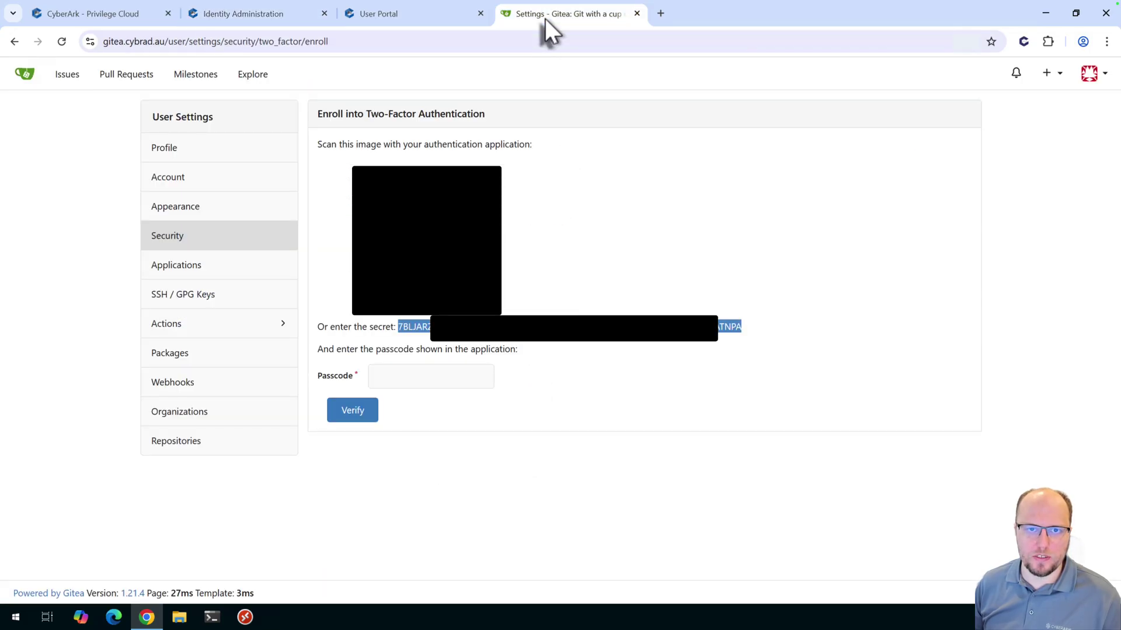
click(432, 373)
key(ctrl+v)
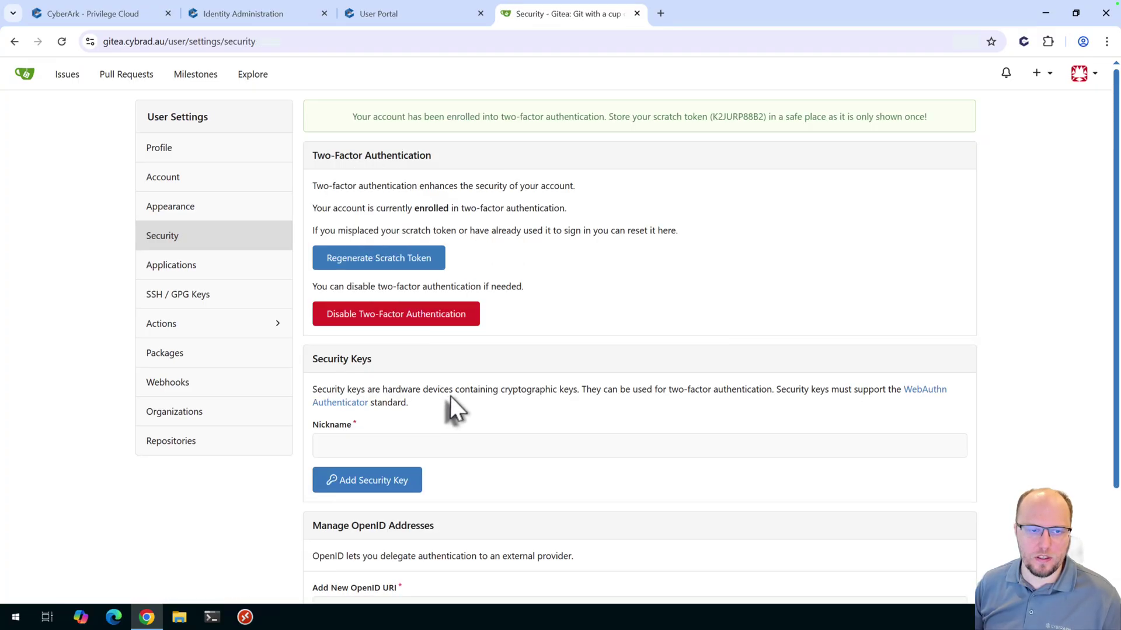
click(267, 15)
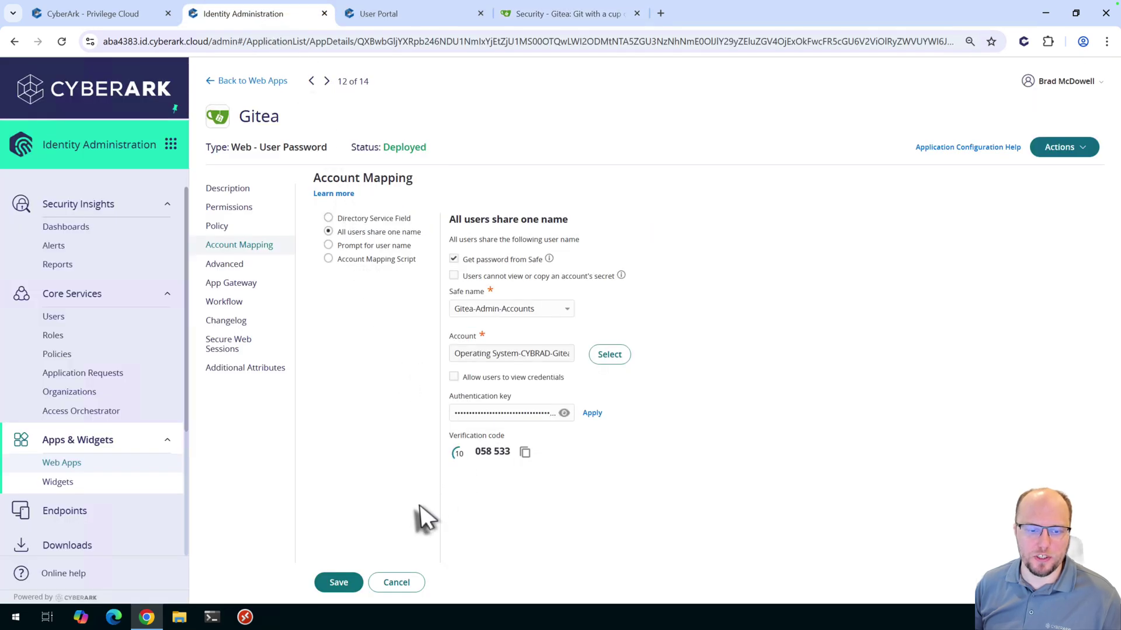
click(339, 582)
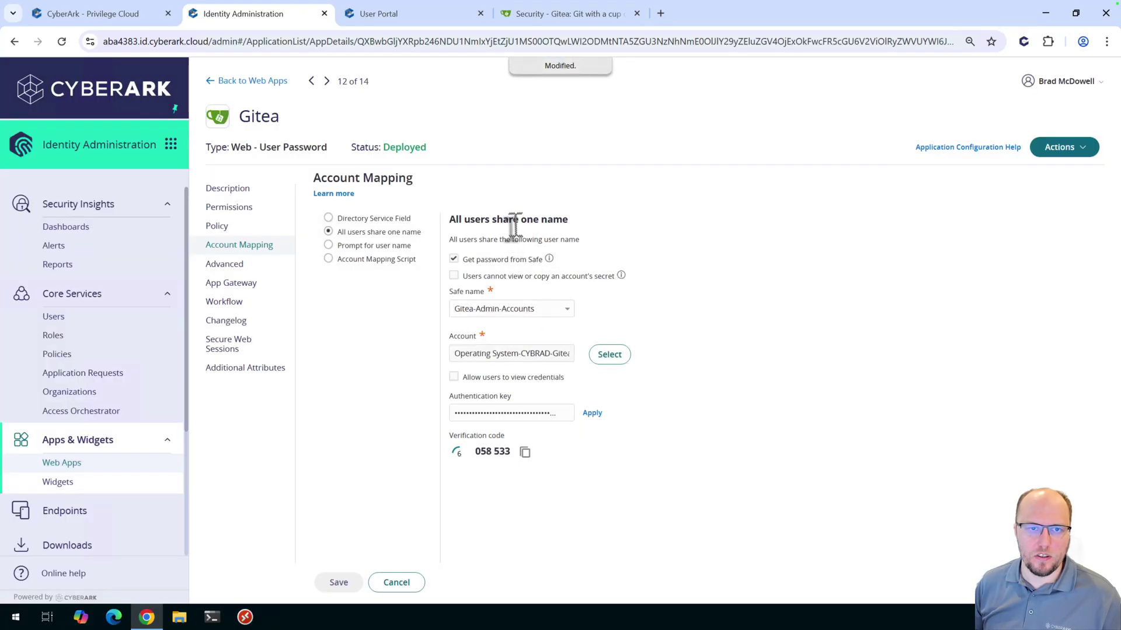
- Sign out of Gitea from its account menu
click(520, 15)
click(1079, 75)
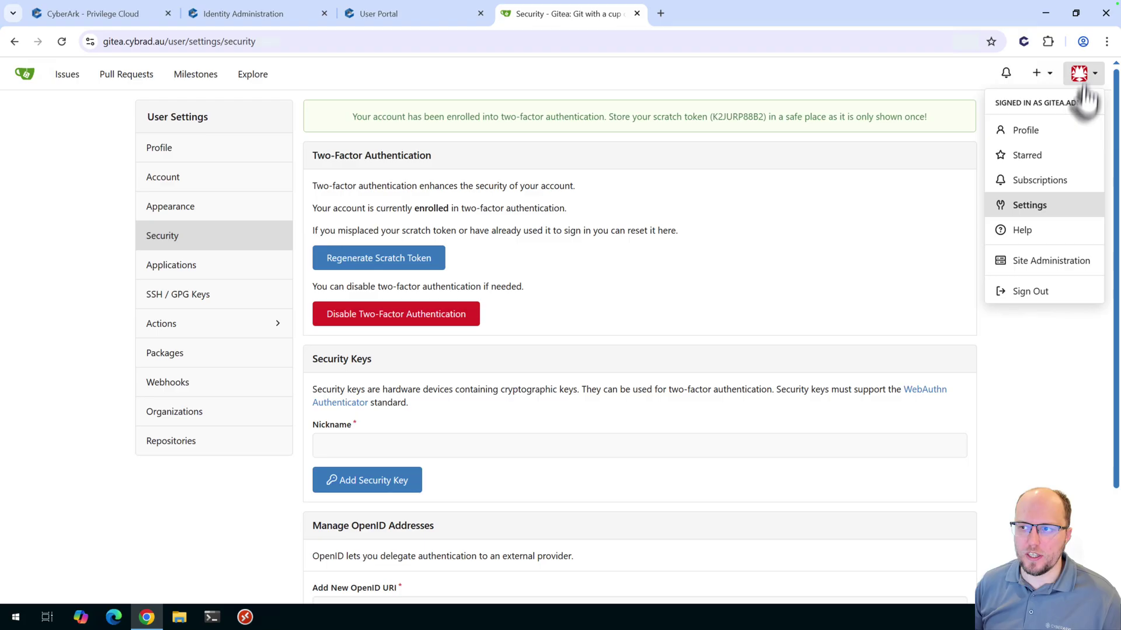
click(1030, 290)
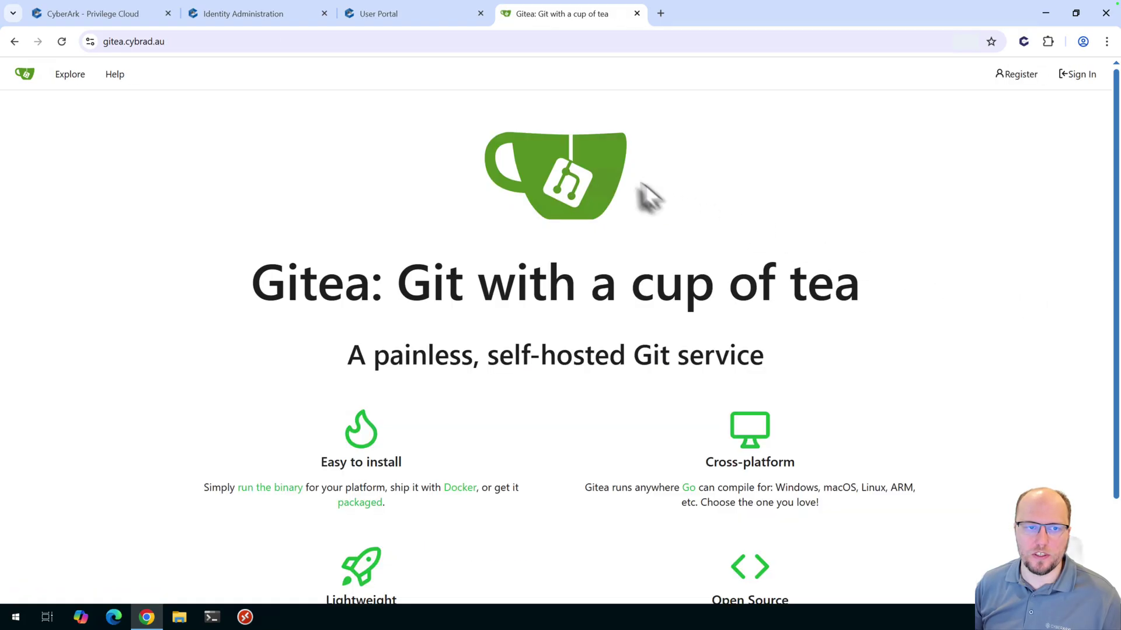
- Relaunch Gitea from My items to confirm auto sign-in, then sign out and close its tab
click(636, 14)
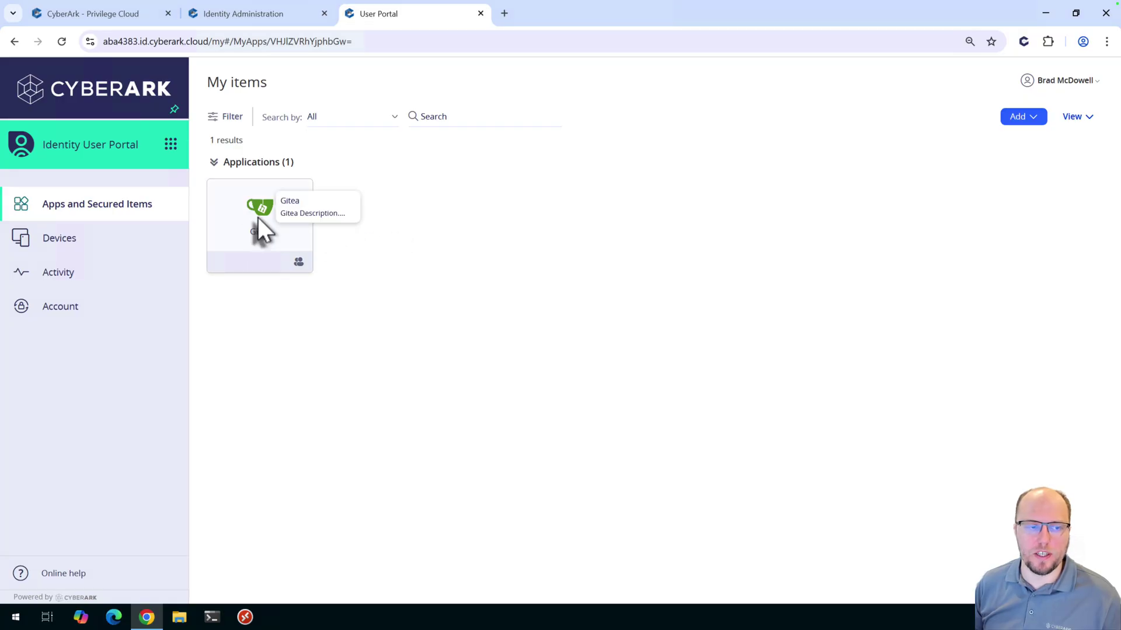
click(258, 221)
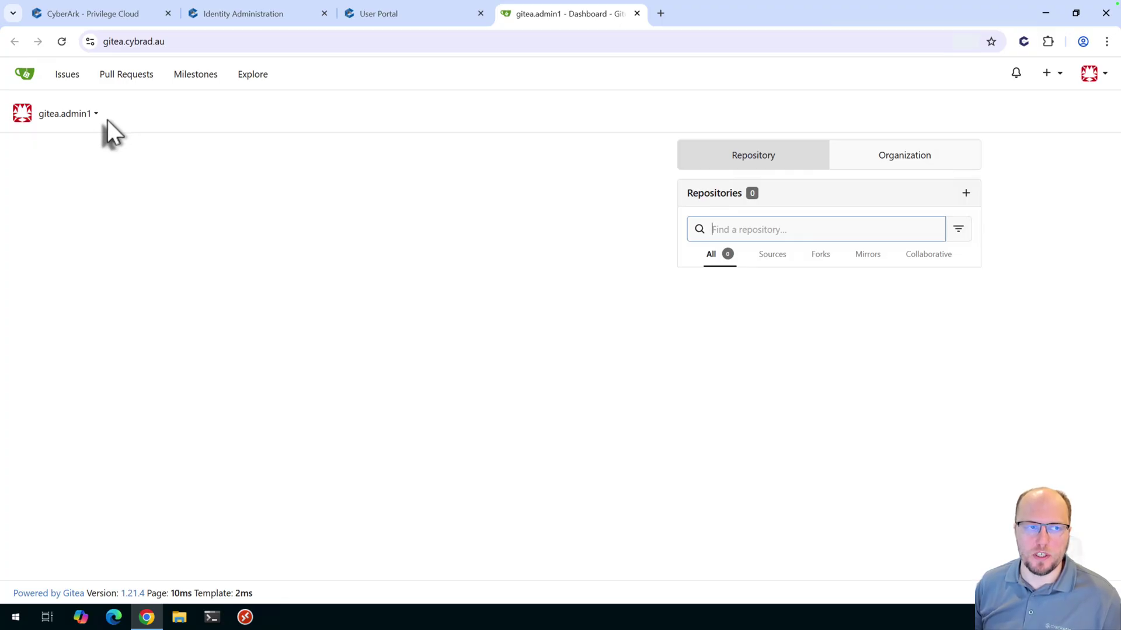
click(1091, 74)
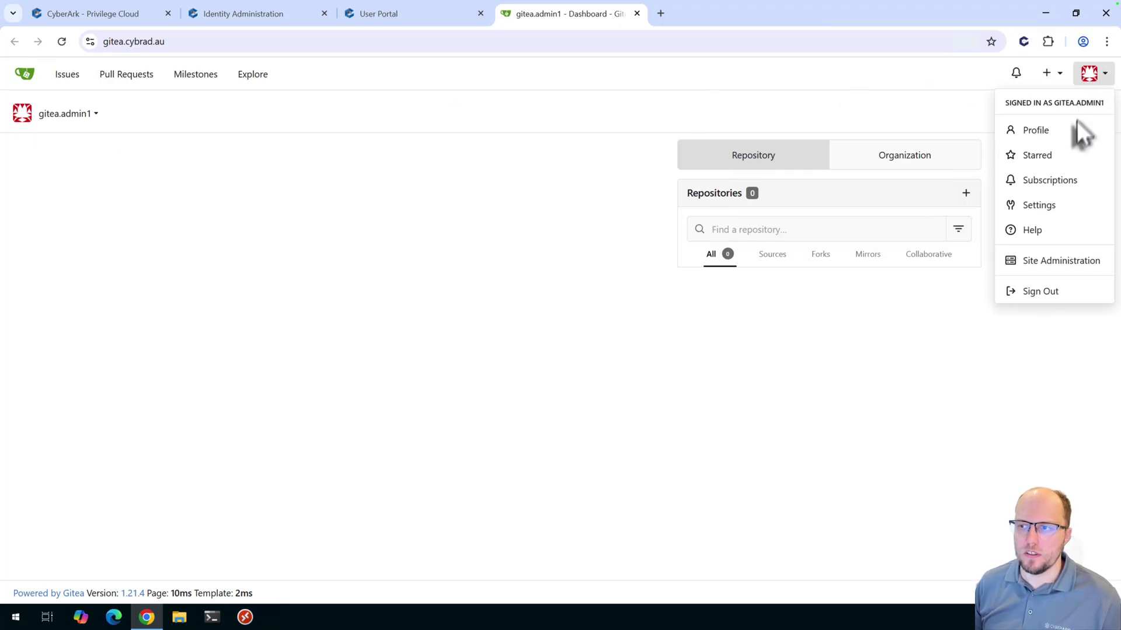
click(1036, 293)
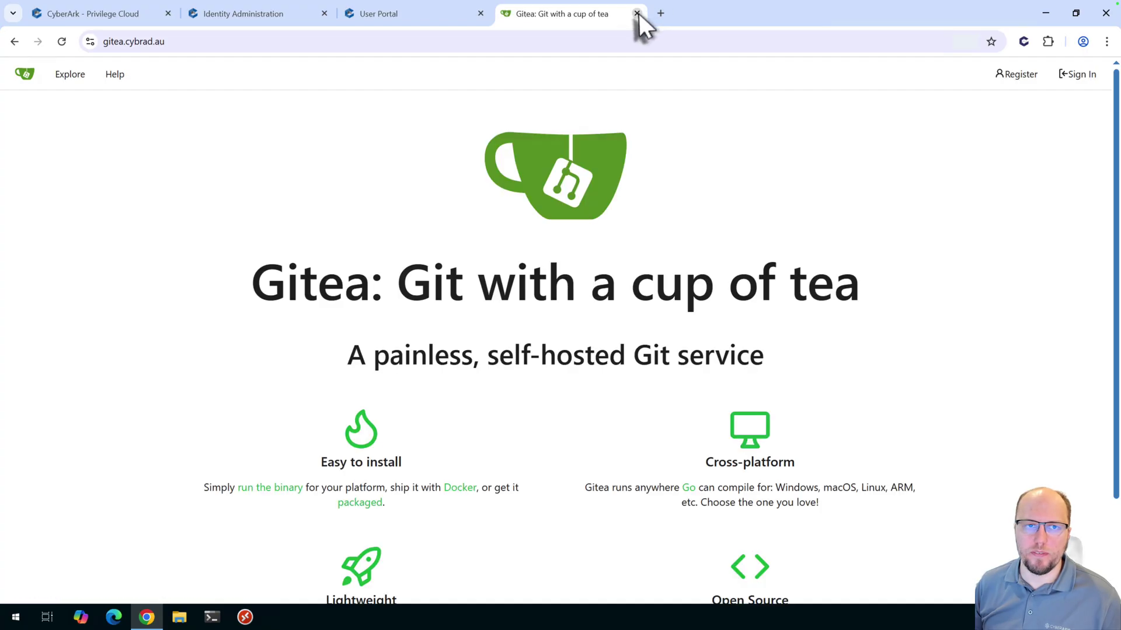
click(637, 13)
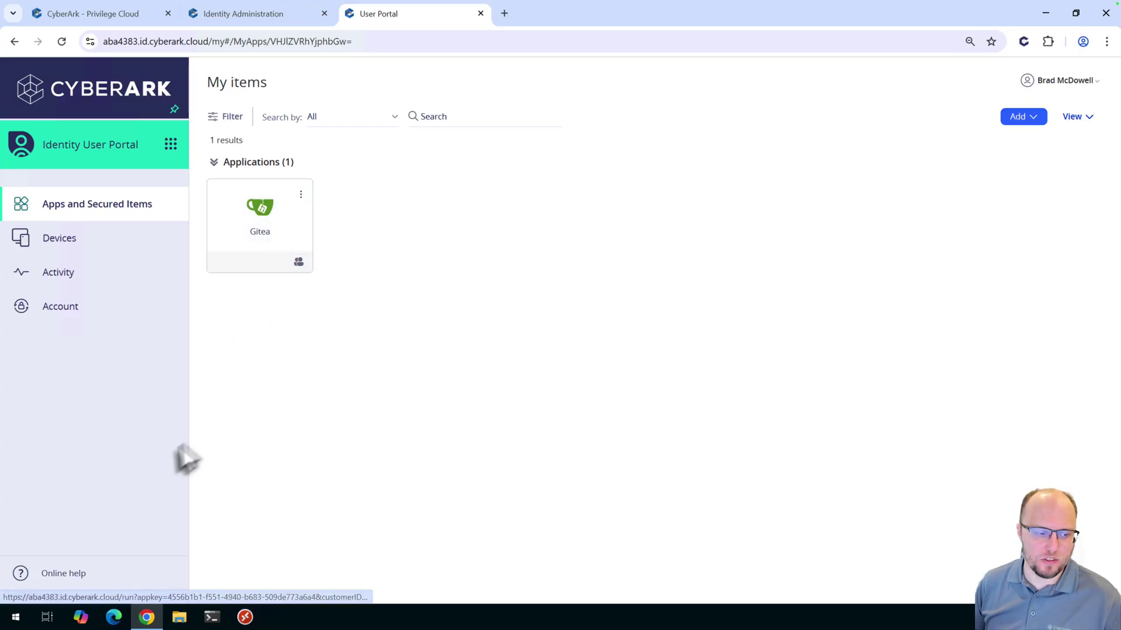
- Sign in to CyberArk Identity in the other browser as the end user and open the User Portal apps
click(115, 620)
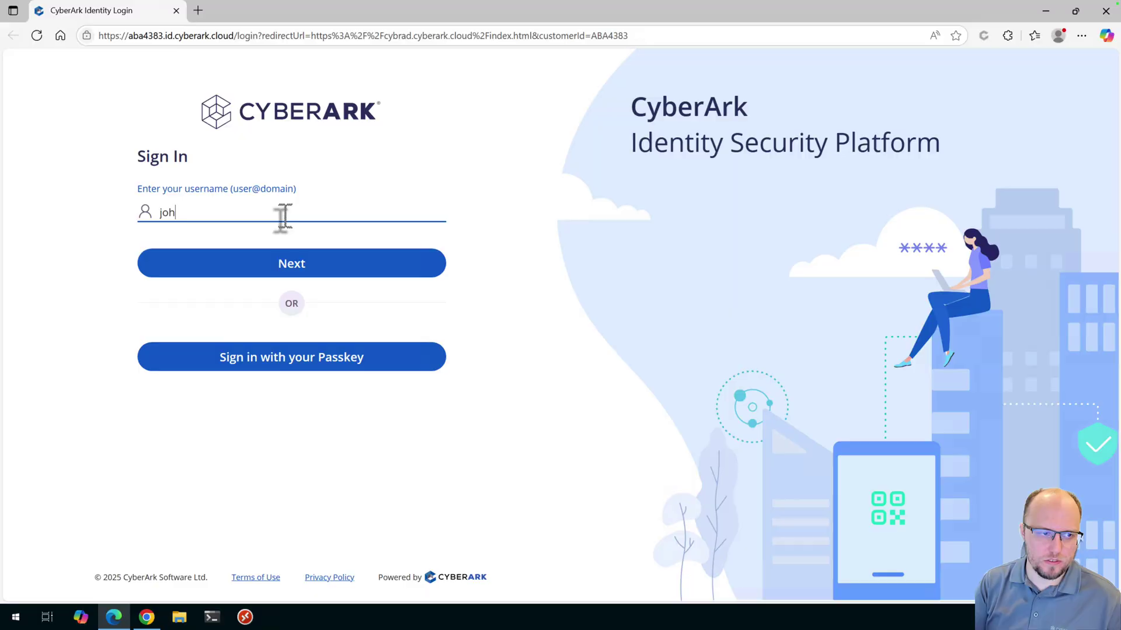
click(290, 267)
key(Return)
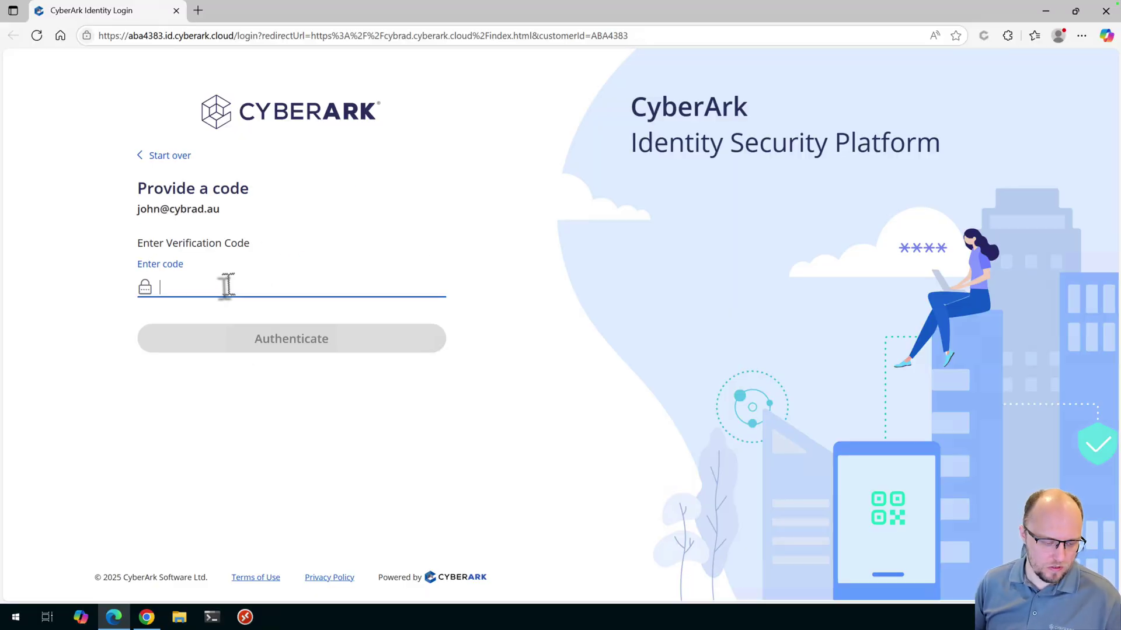
key(ctrl+v)
key(Return)
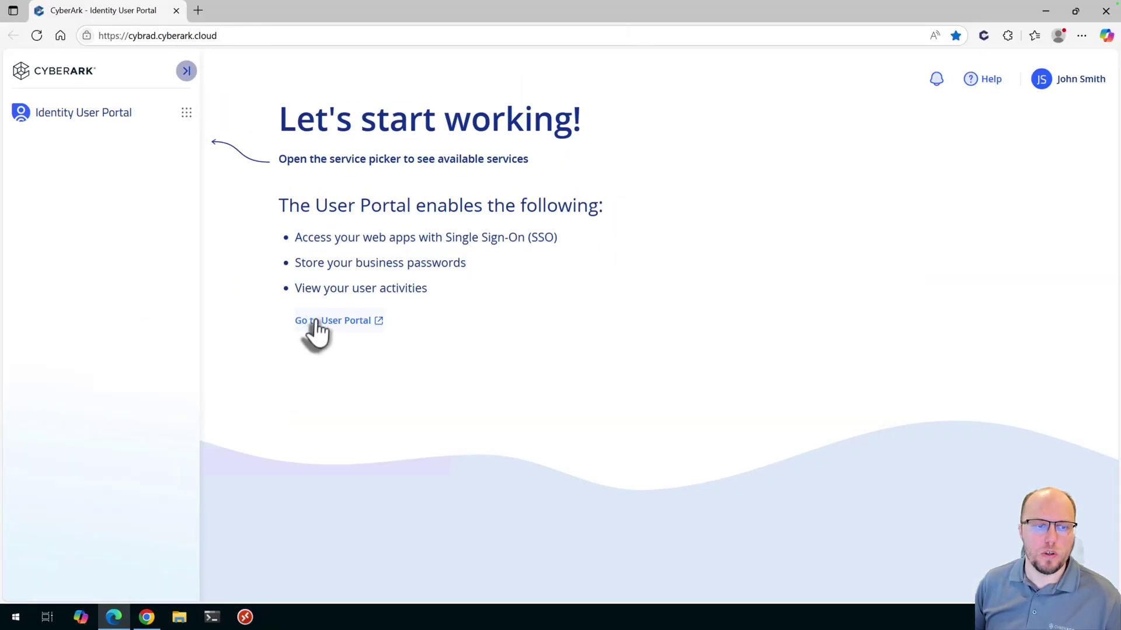
click(317, 319)
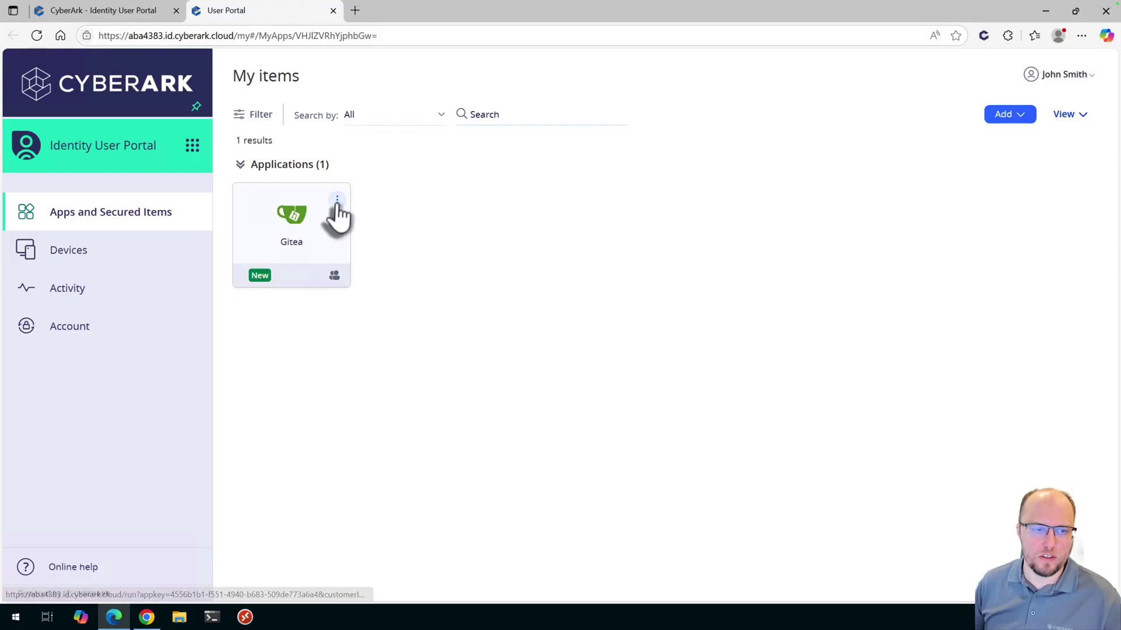
- Try launching Gitea, close the Unable to Launch Application error, and return to the administrator's browser
click(281, 225)
click(287, 221)
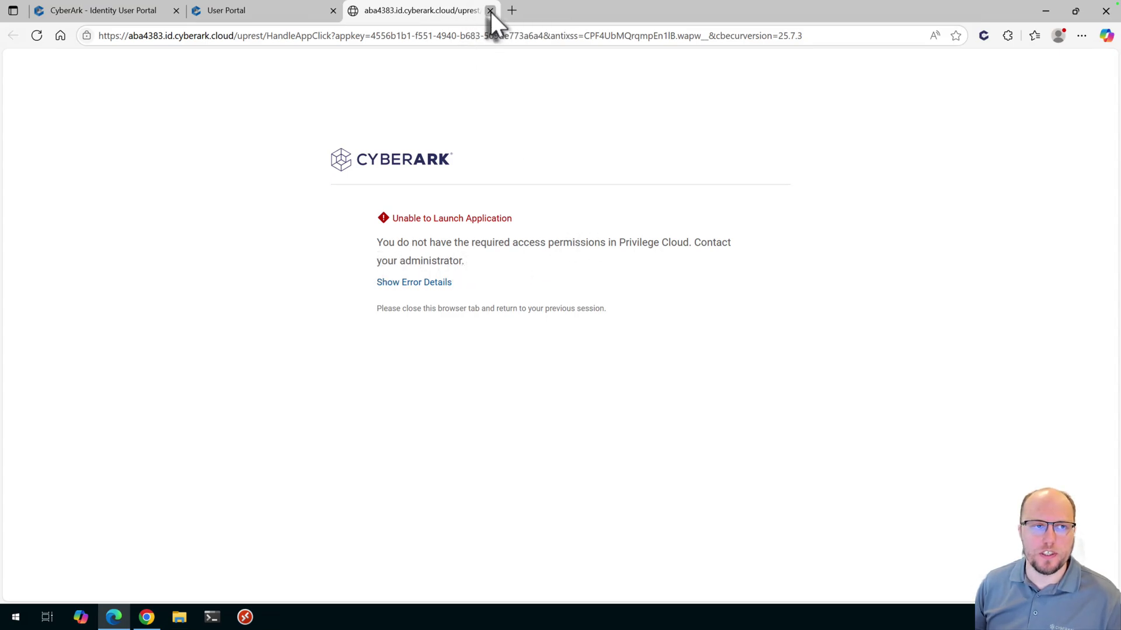
click(490, 10)
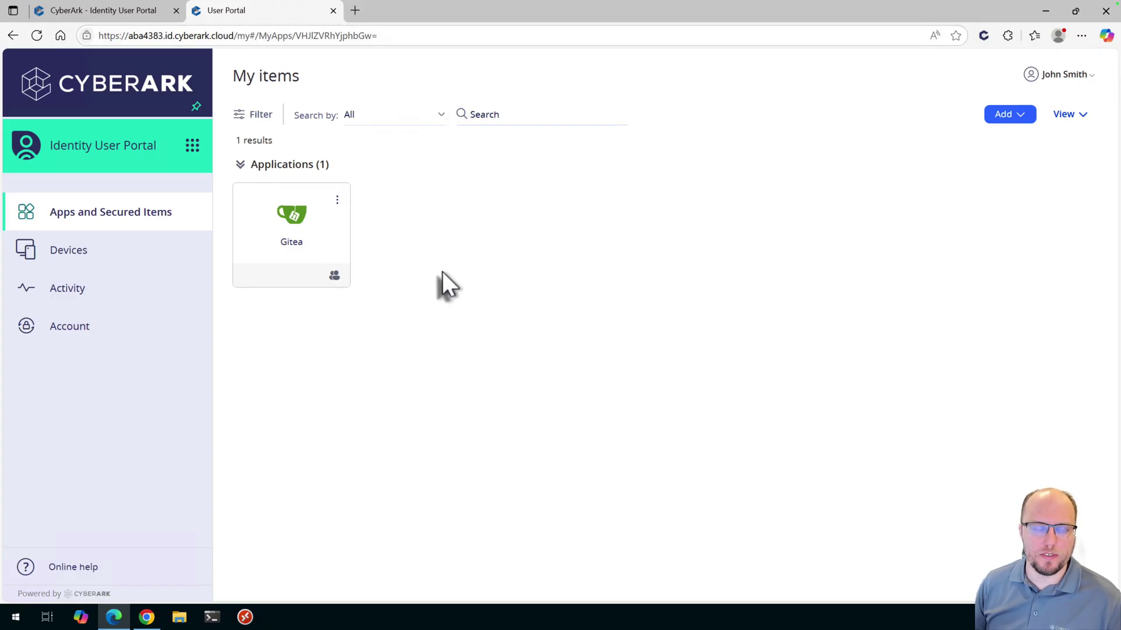
click(146, 617)
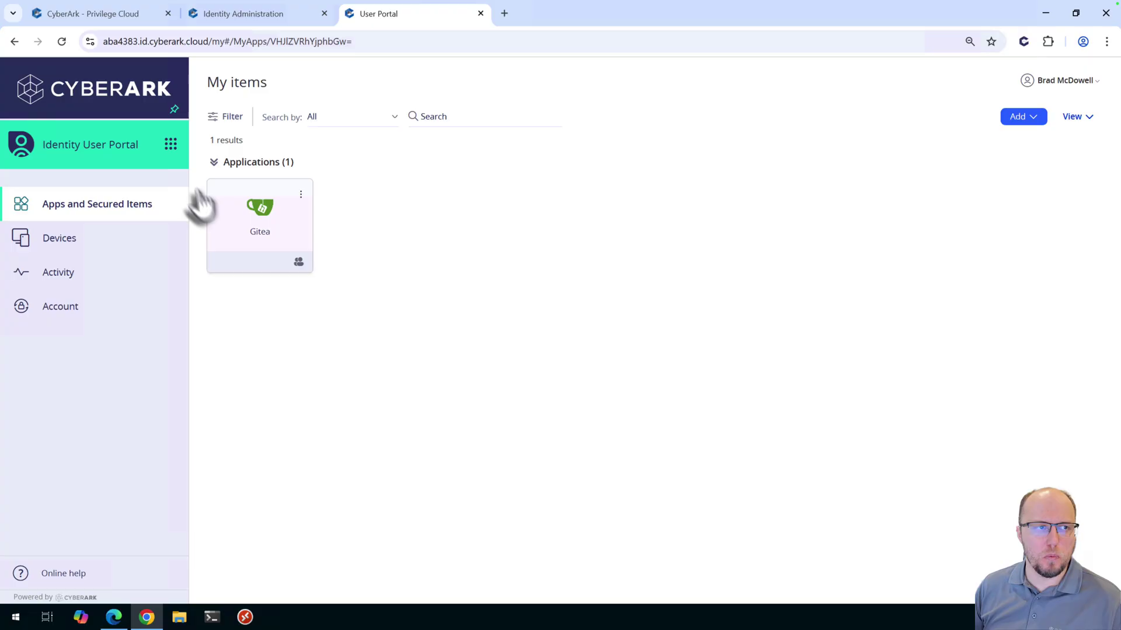
- Find the Gitea-Admin-Accounts safe in Privilege Cloud and view its members
click(93, 17)
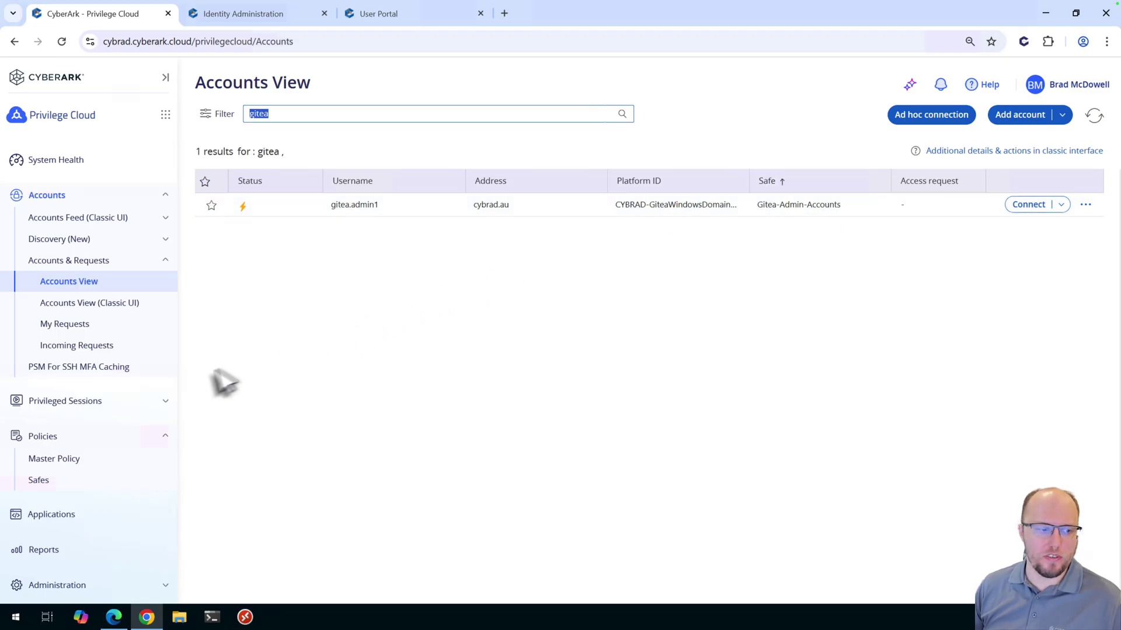
click(47, 483)
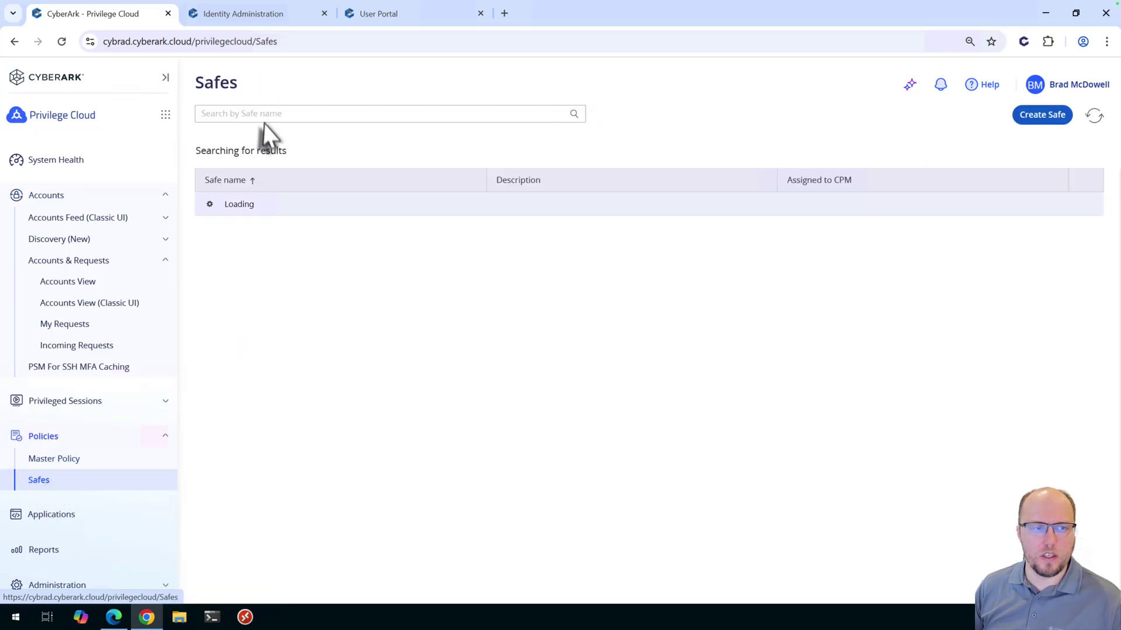
click(261, 116)
text(Gitea)
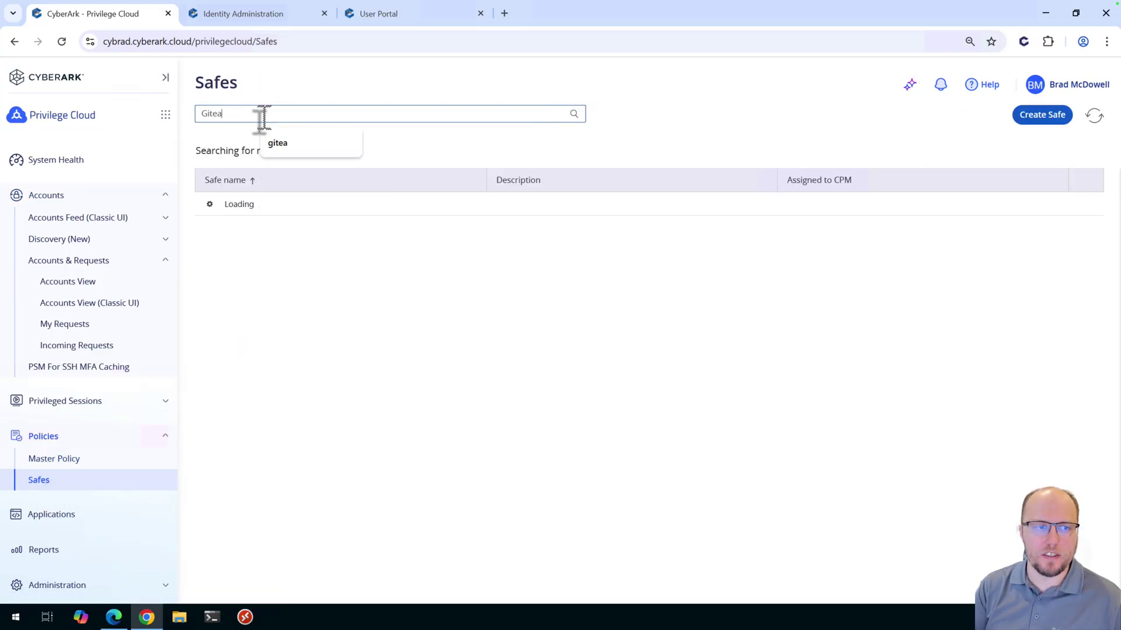
click(400, 215)
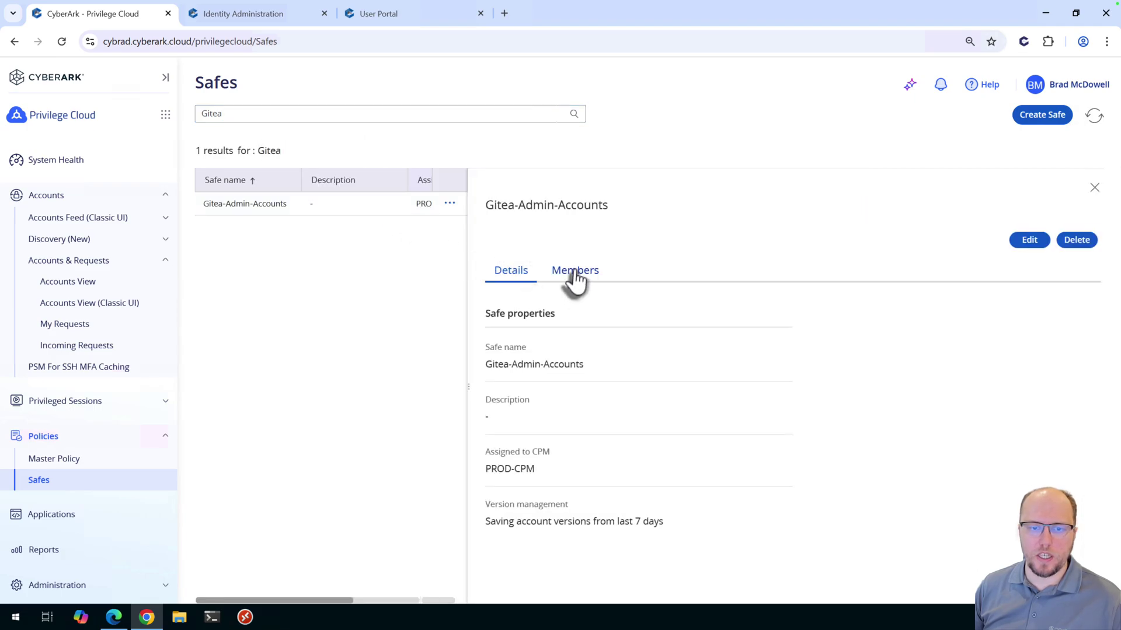
click(575, 274)
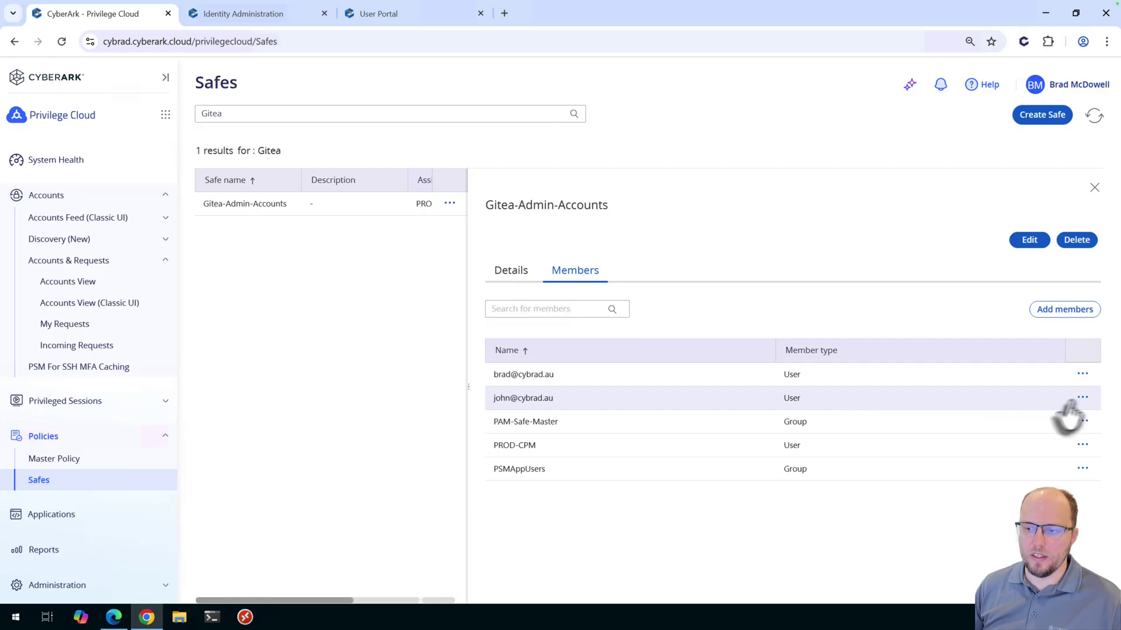
- Grant the end user Retrieve accounts permission on the safe and save
click(1082, 398)
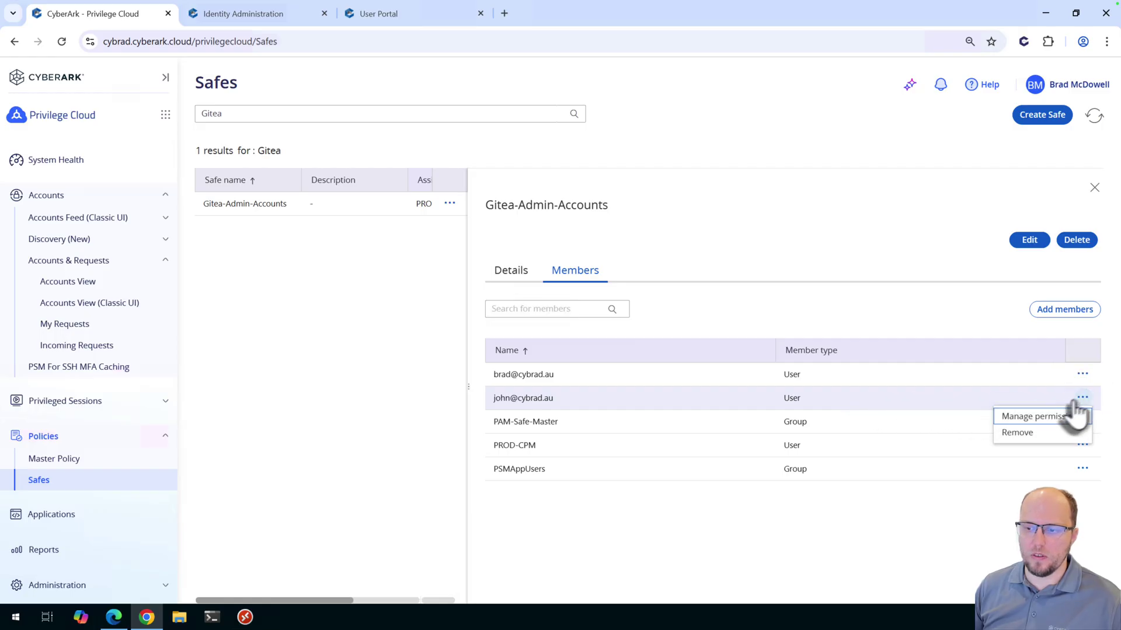
click(1045, 418)
click(483, 303)
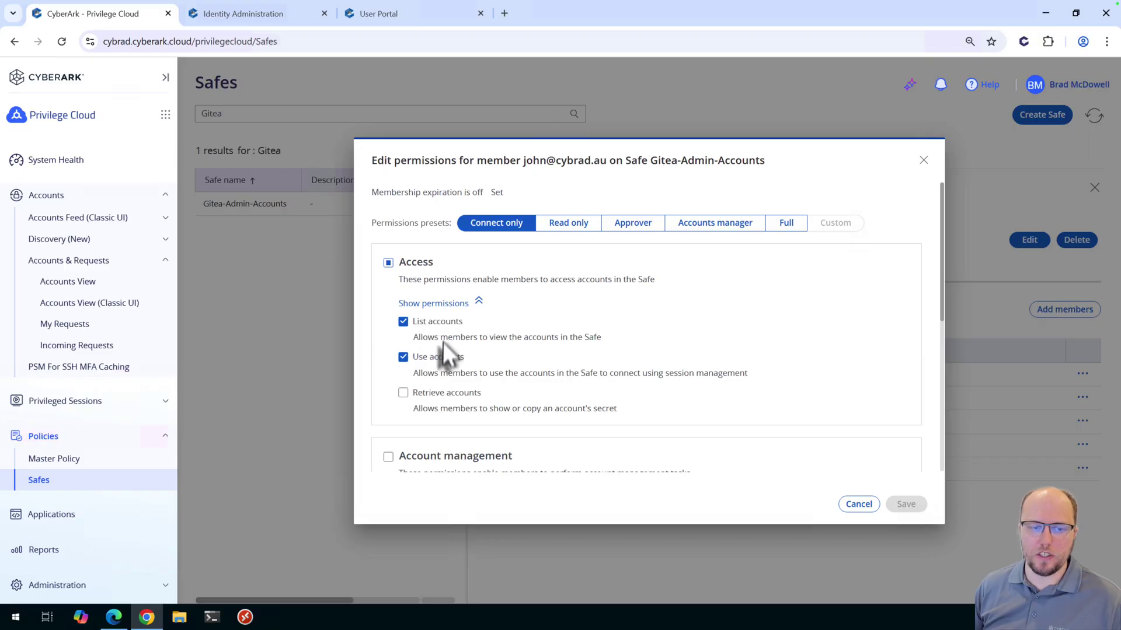
click(403, 393)
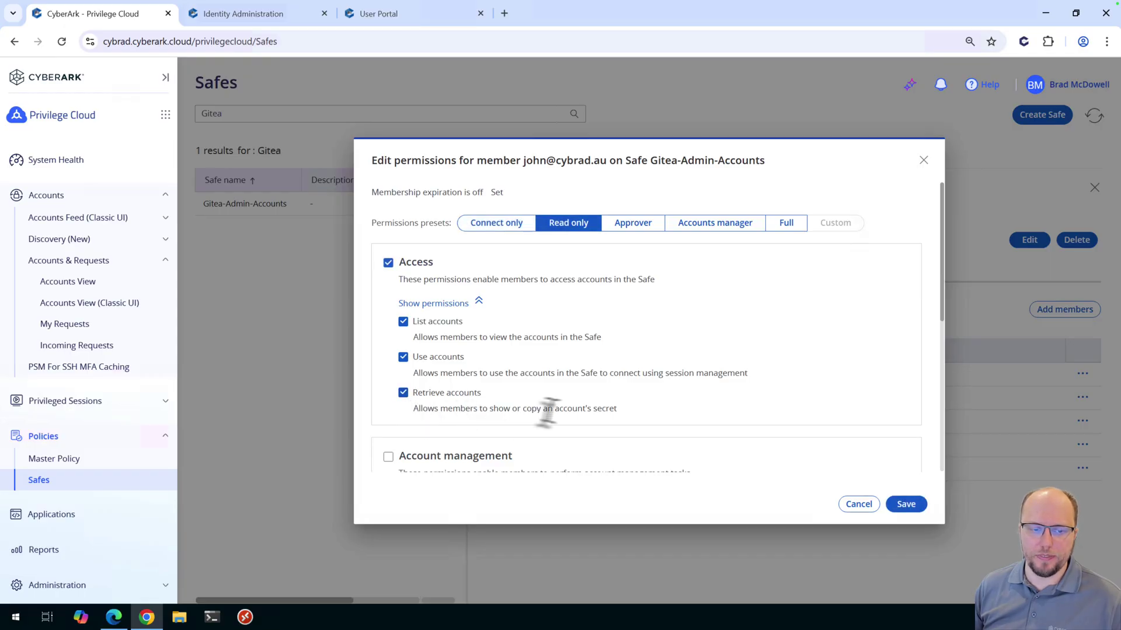
click(904, 506)
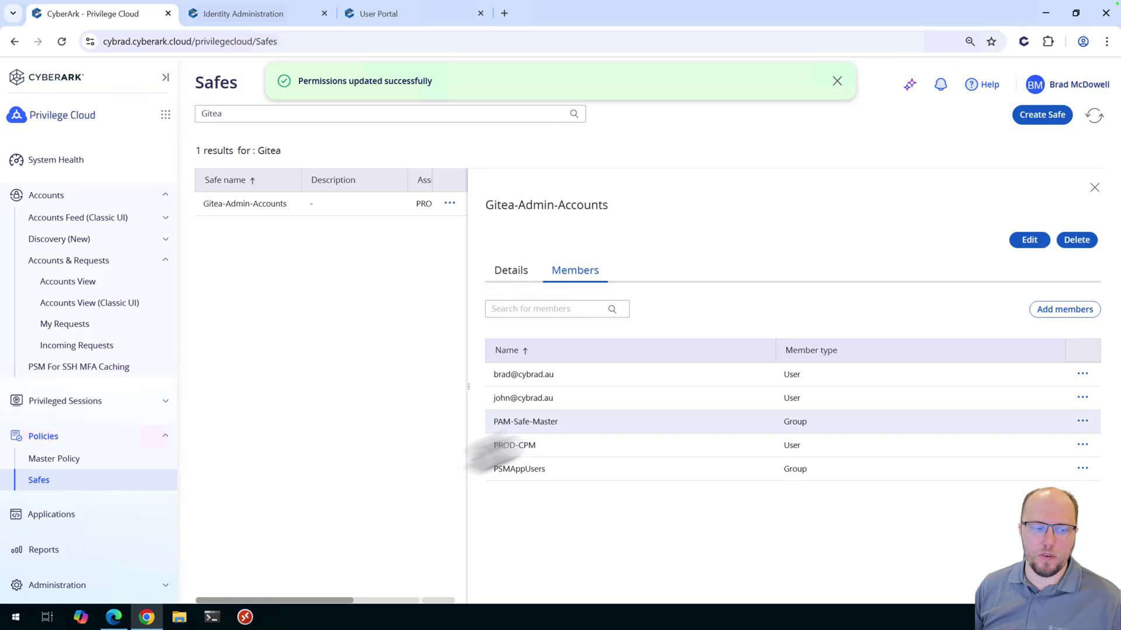
- Launch Gitea as the end user in Edge, sign out, close the tab and the Edge window
click(113, 618)
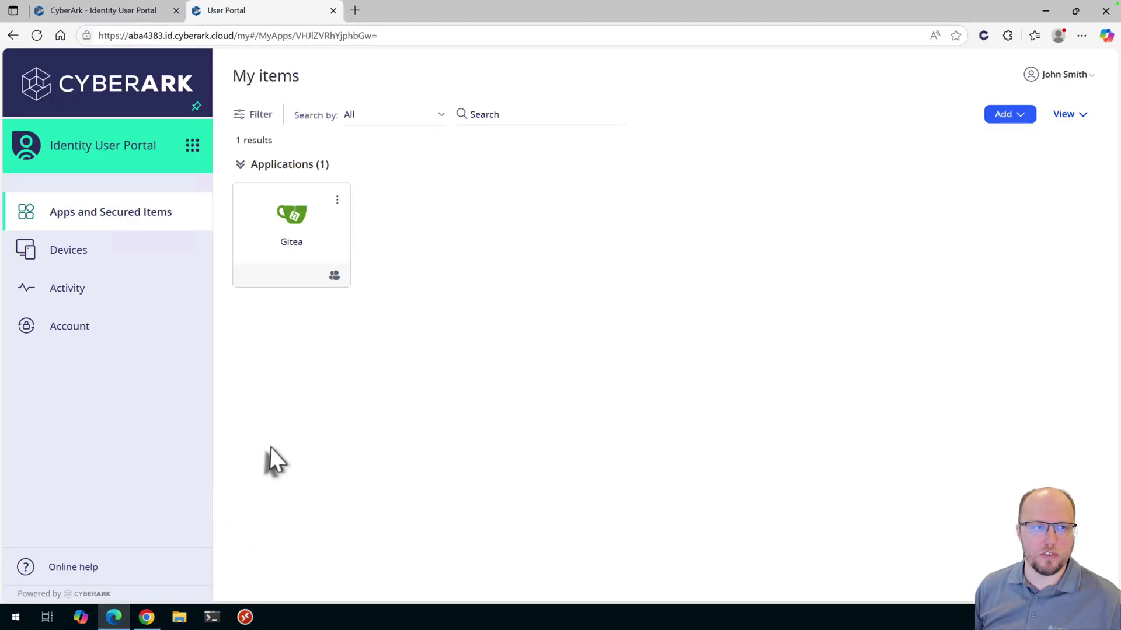
click(292, 246)
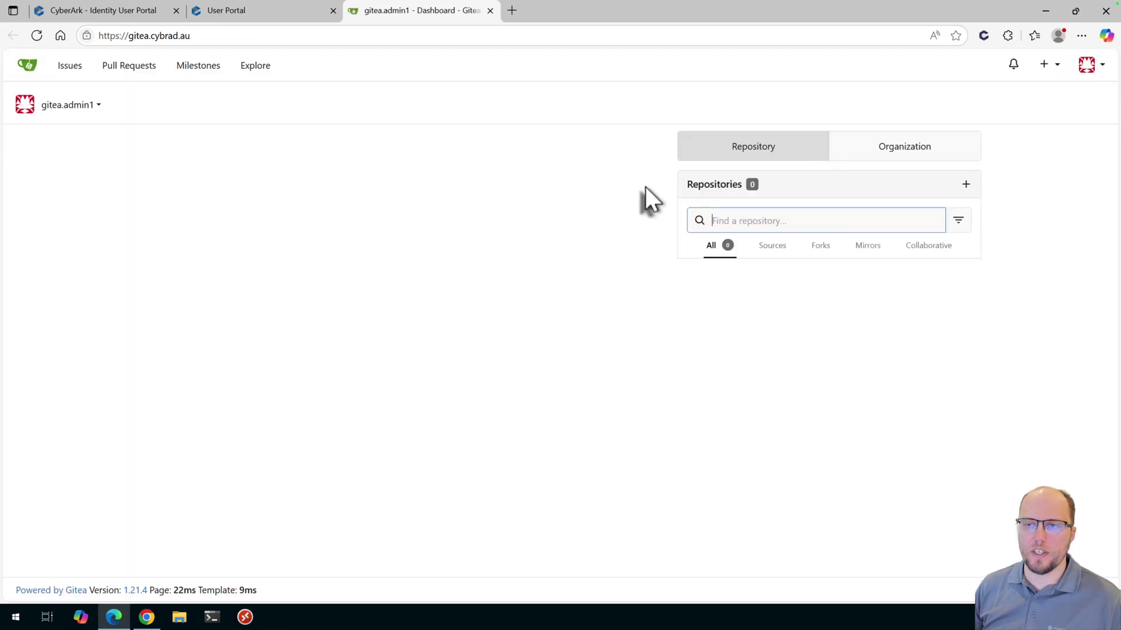
click(1098, 74)
click(1038, 286)
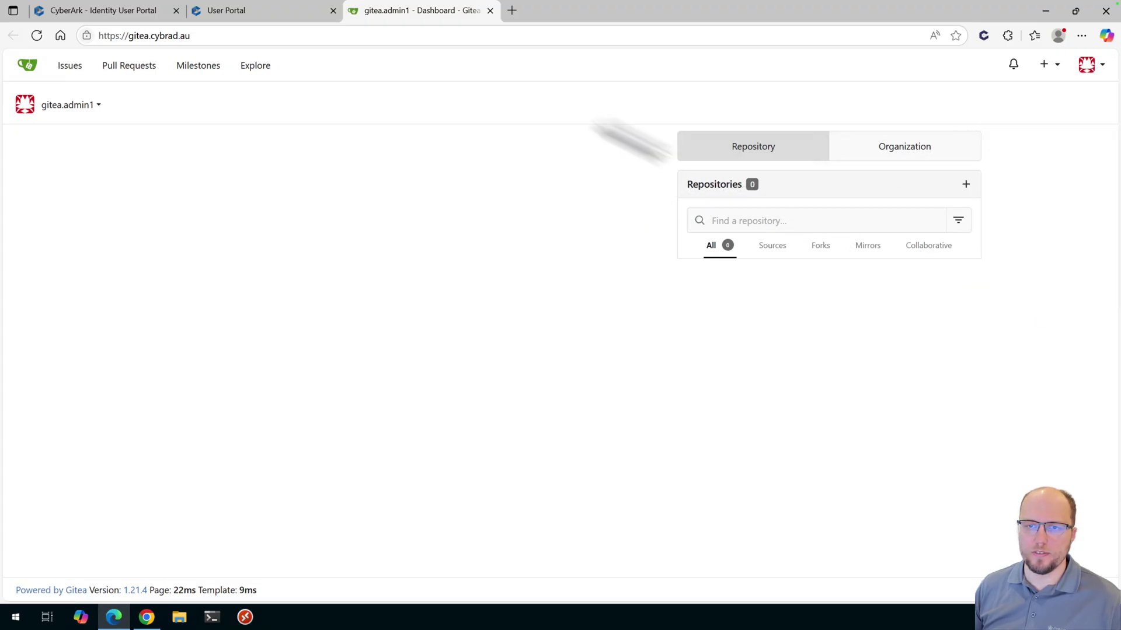
click(490, 11)
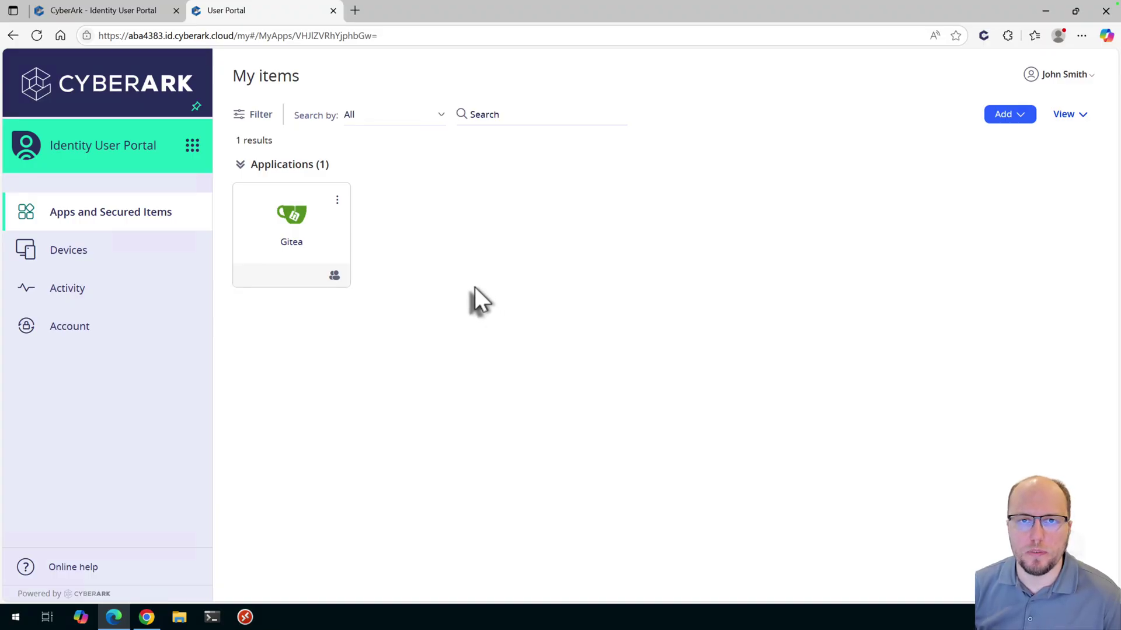
click(1106, 11)
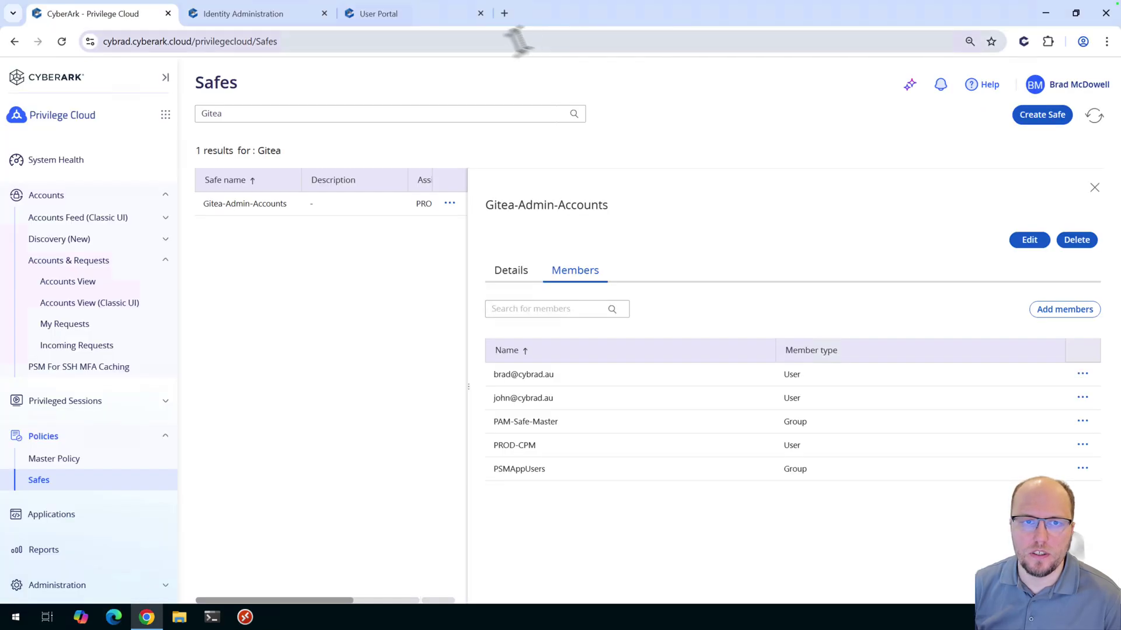
- Close the User Portal and Identity Administration tabs and open the Accounts View
click(480, 12)
click(325, 13)
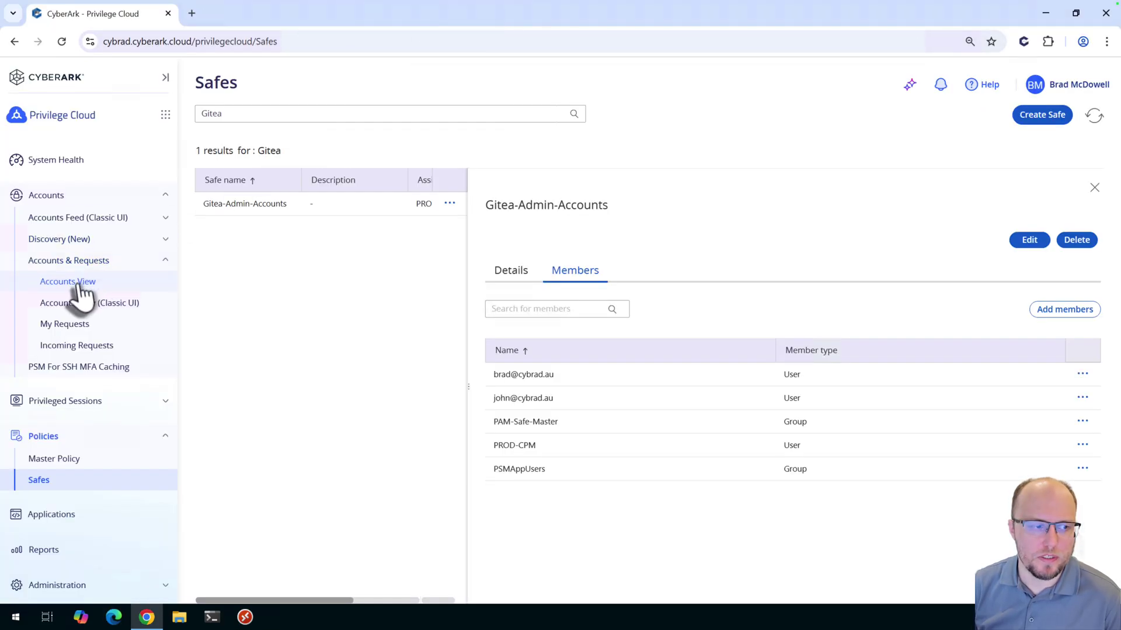
click(73, 283)
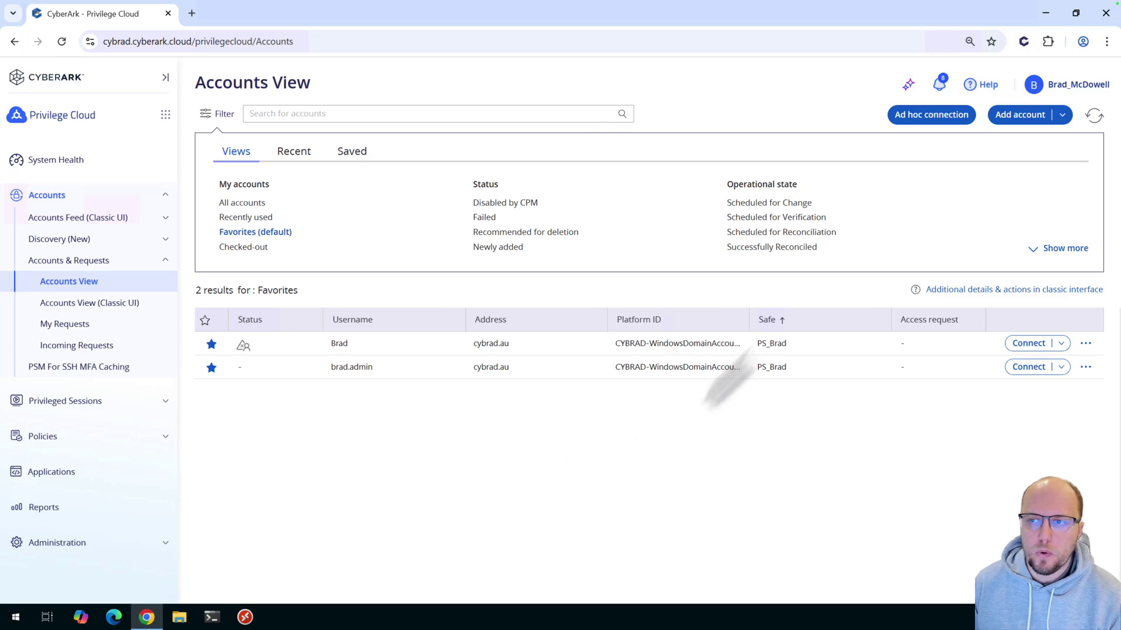
- Glance at the signed-in account's profile details, then bring up the CyberArk services launcher
click(1035, 85)
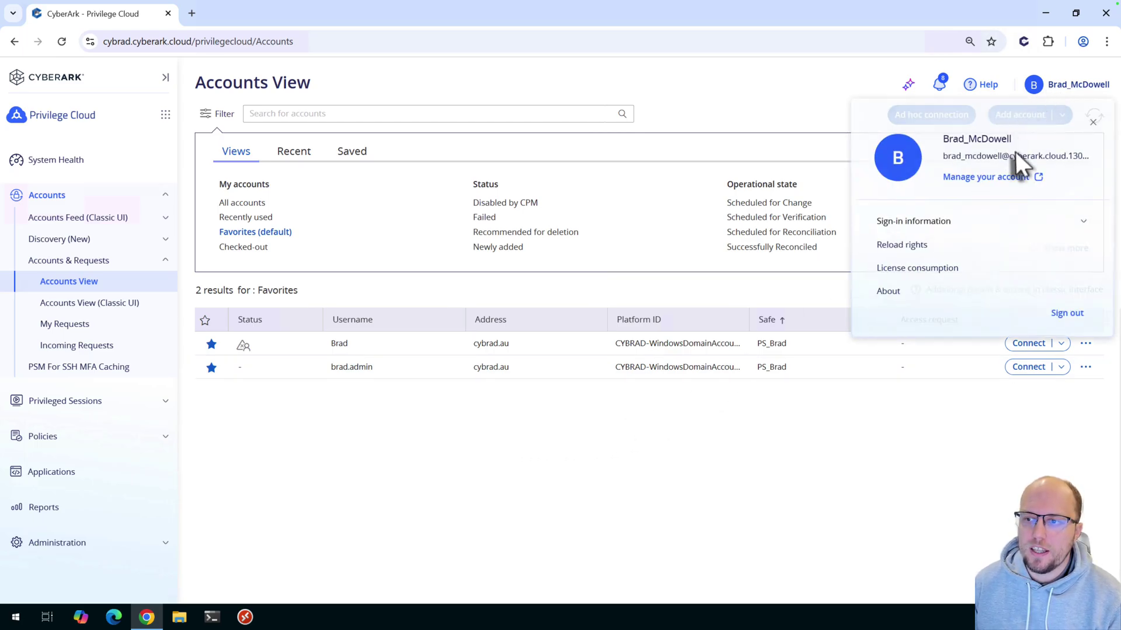
click(697, 97)
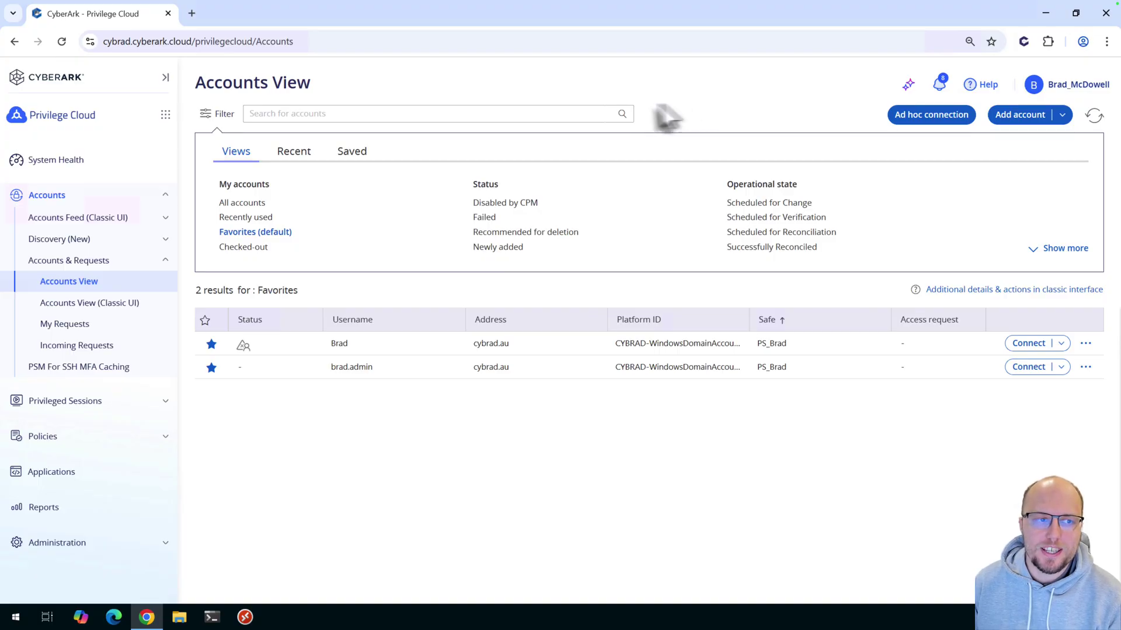
click(165, 115)
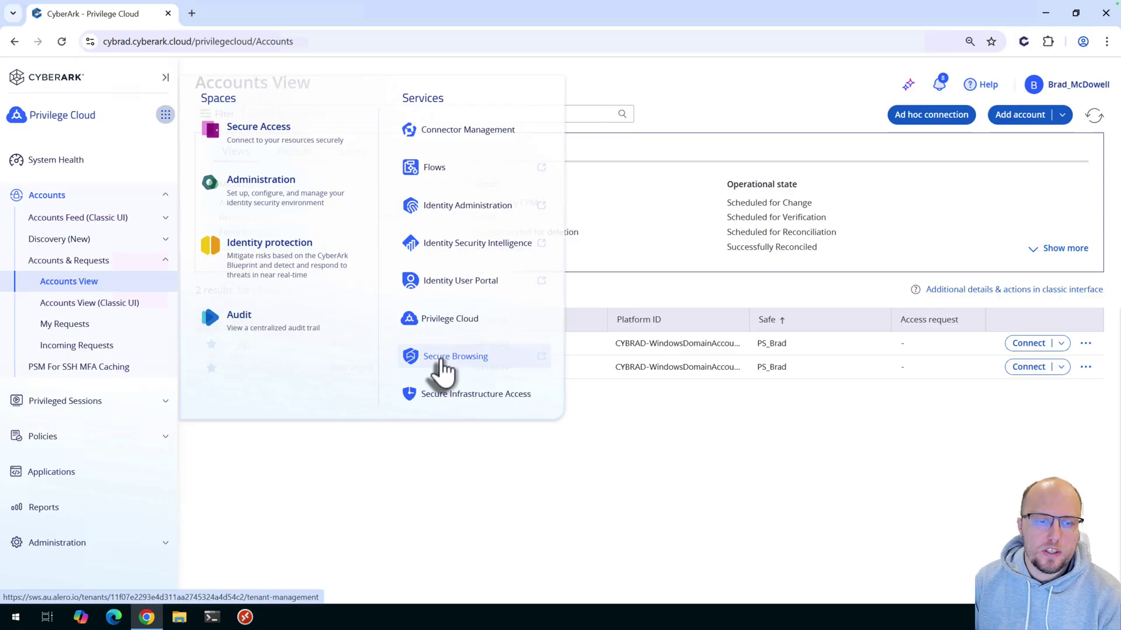
- Activate Secure Browsing by agreeing and generating the QR, then validate the Identity user
click(440, 359)
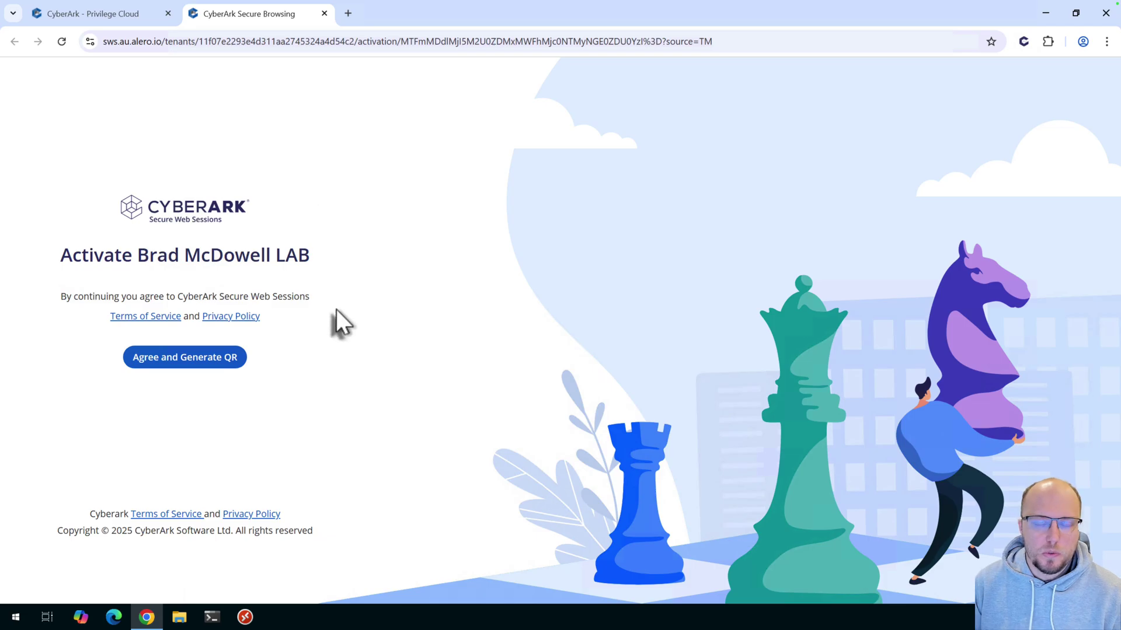
click(180, 357)
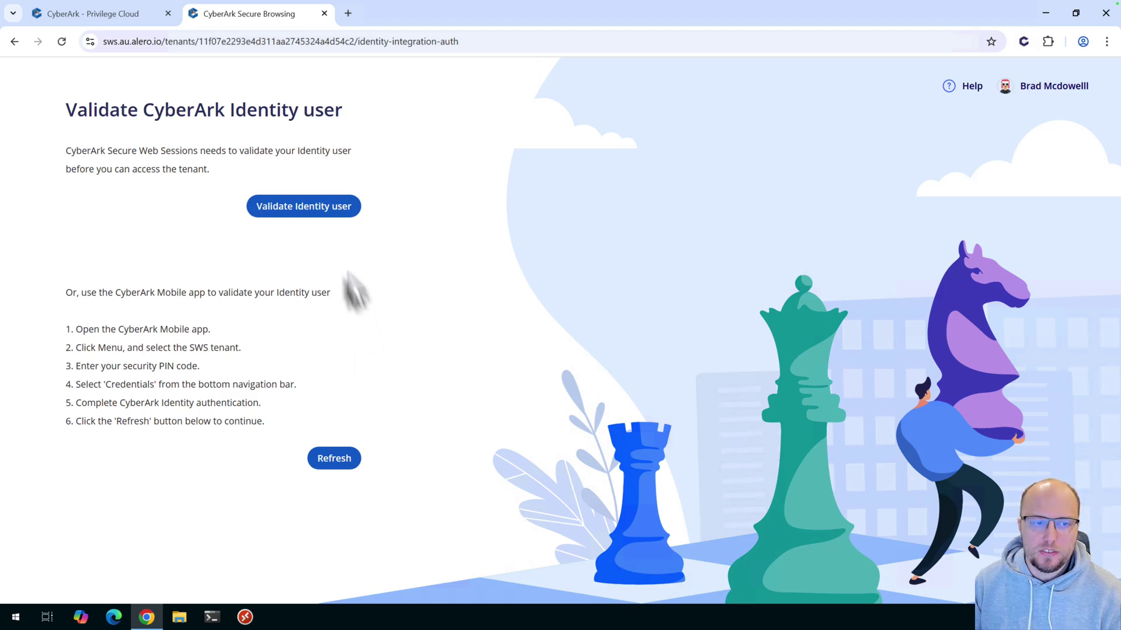
click(288, 212)
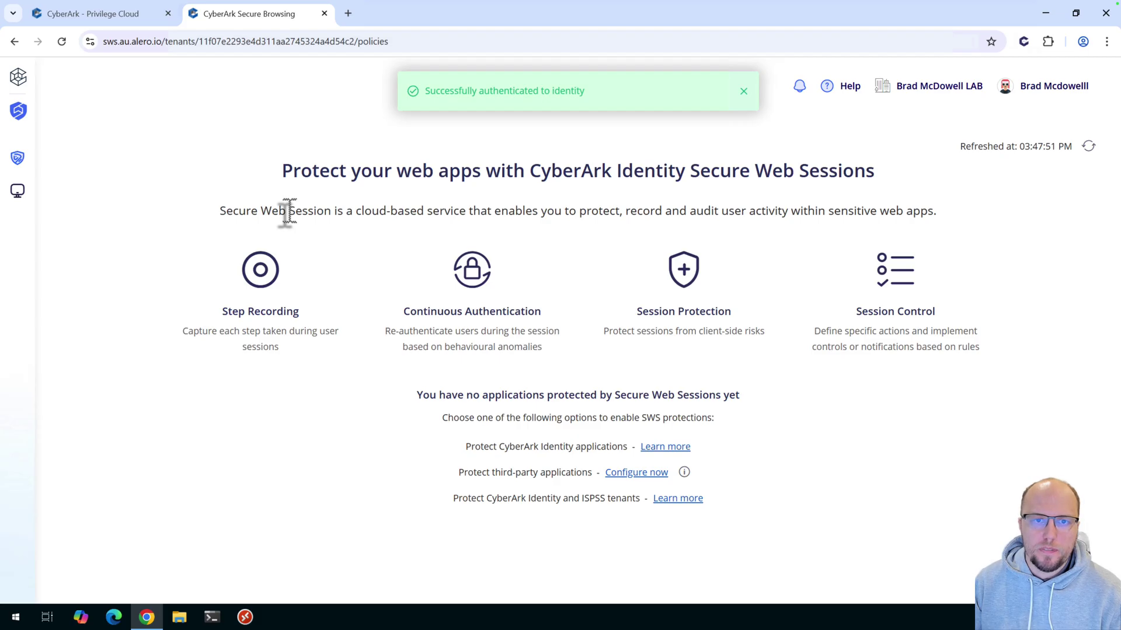
click(535, 96)
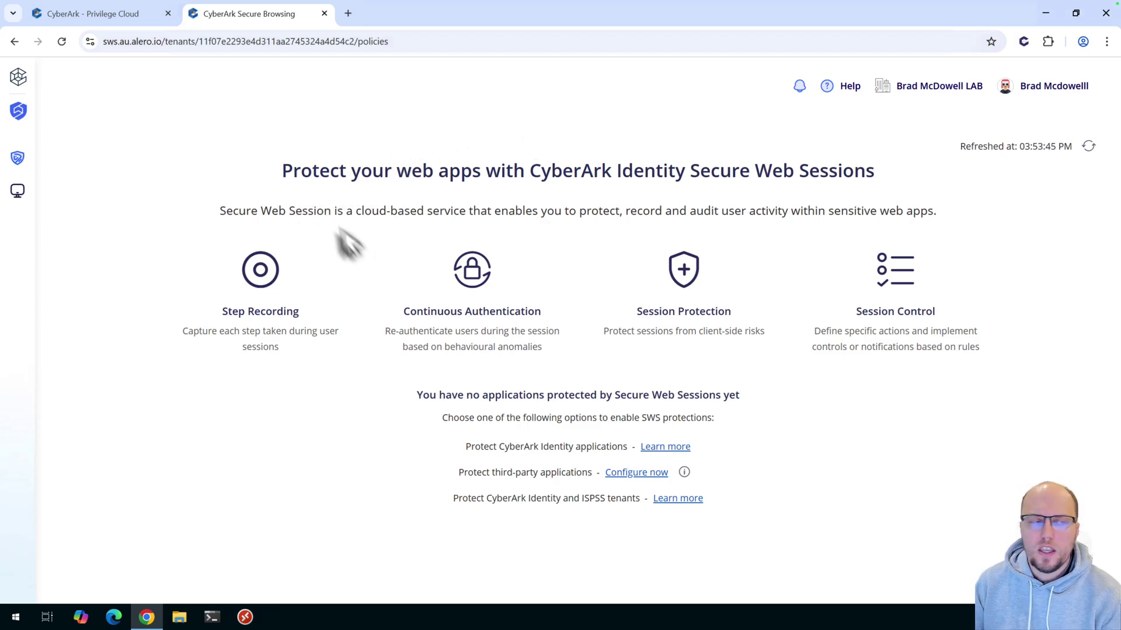
- Show the SWS Portal Access User role's members, widening Login Name to reveal full names
click(83, 11)
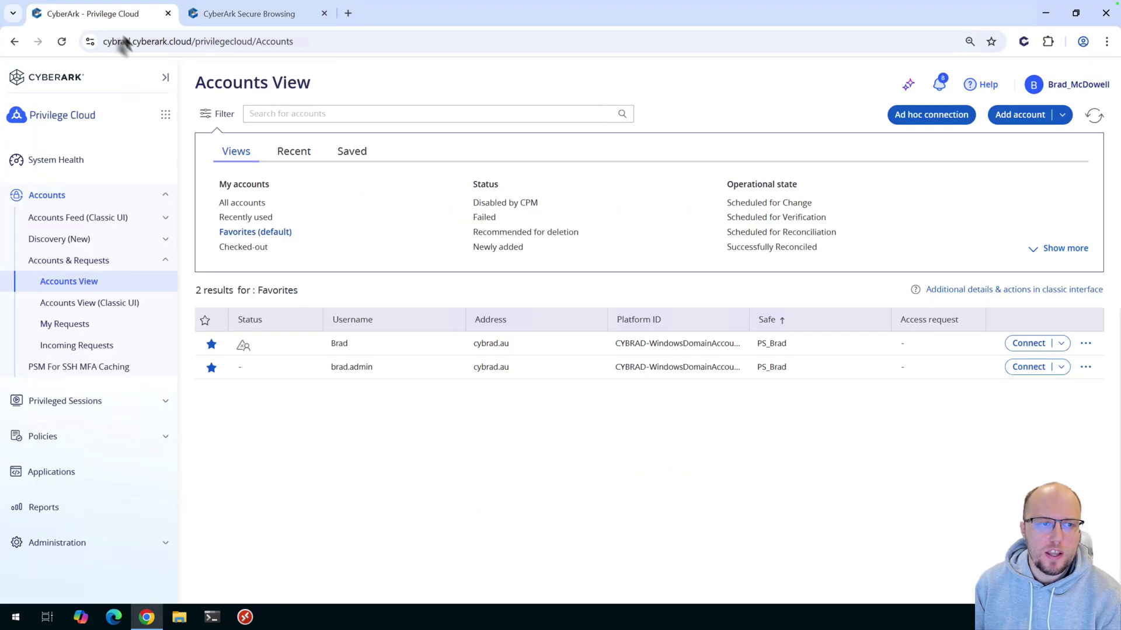
click(165, 115)
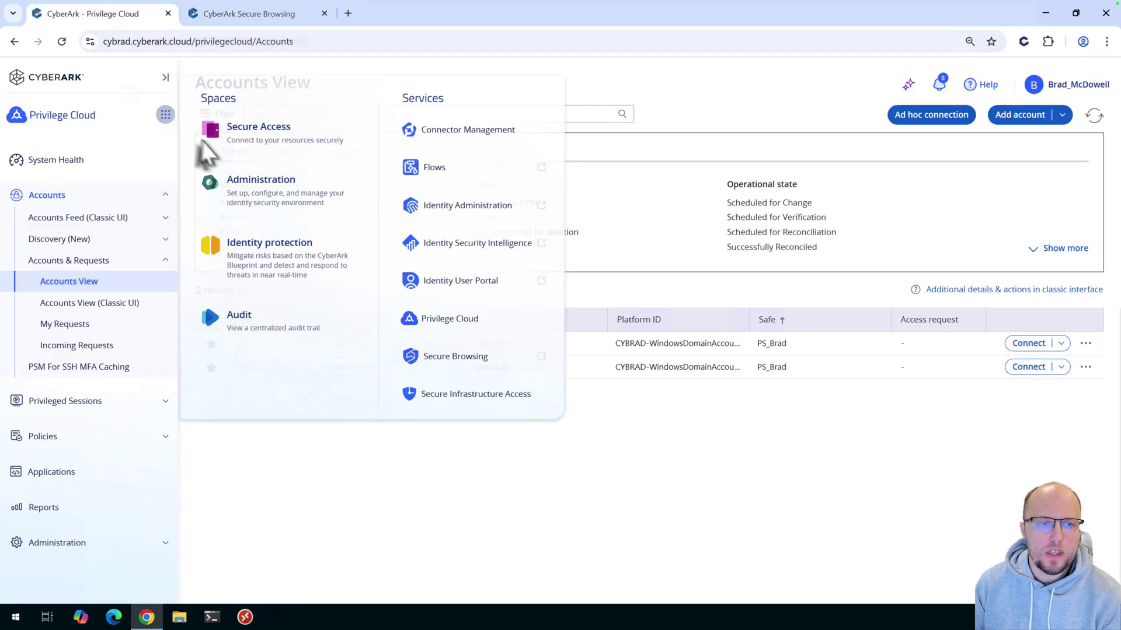
click(442, 205)
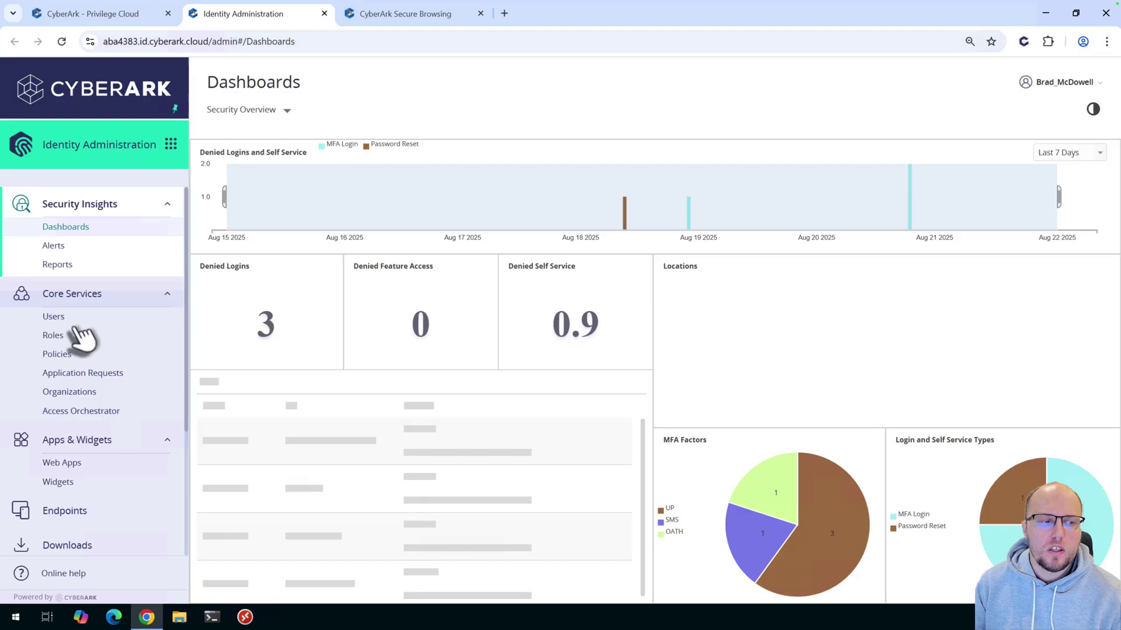
click(55, 336)
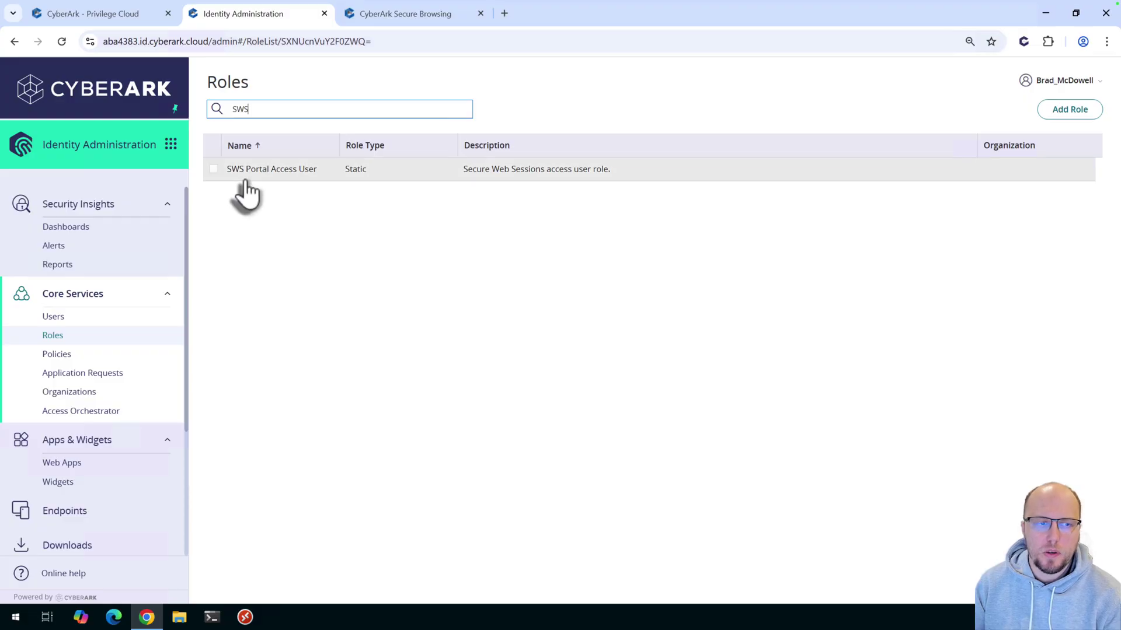
click(276, 185)
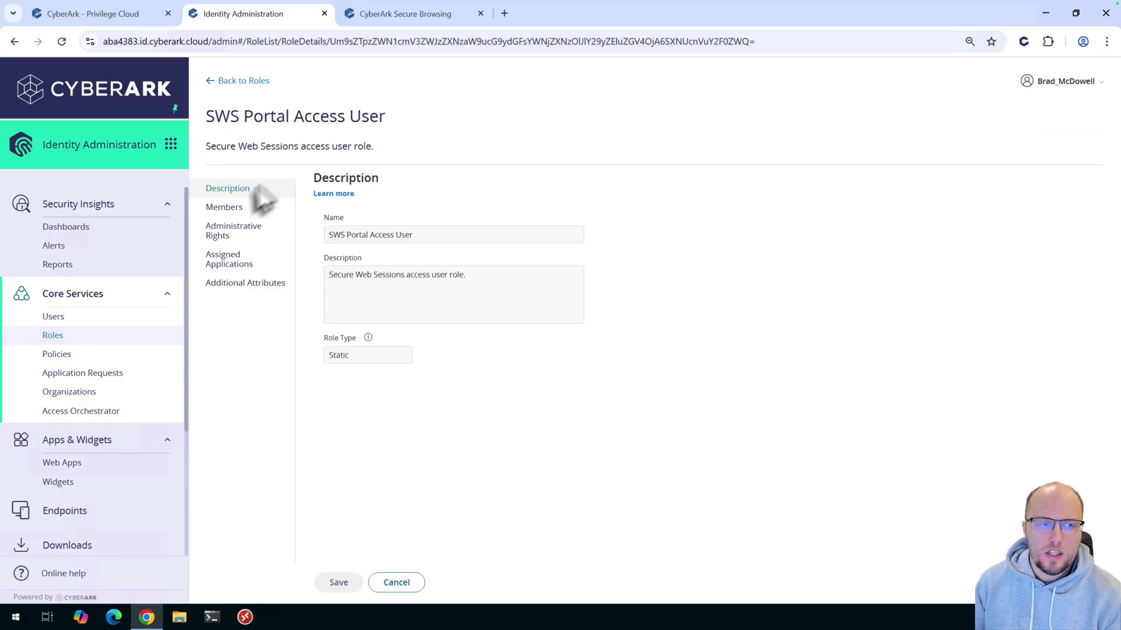
click(231, 217)
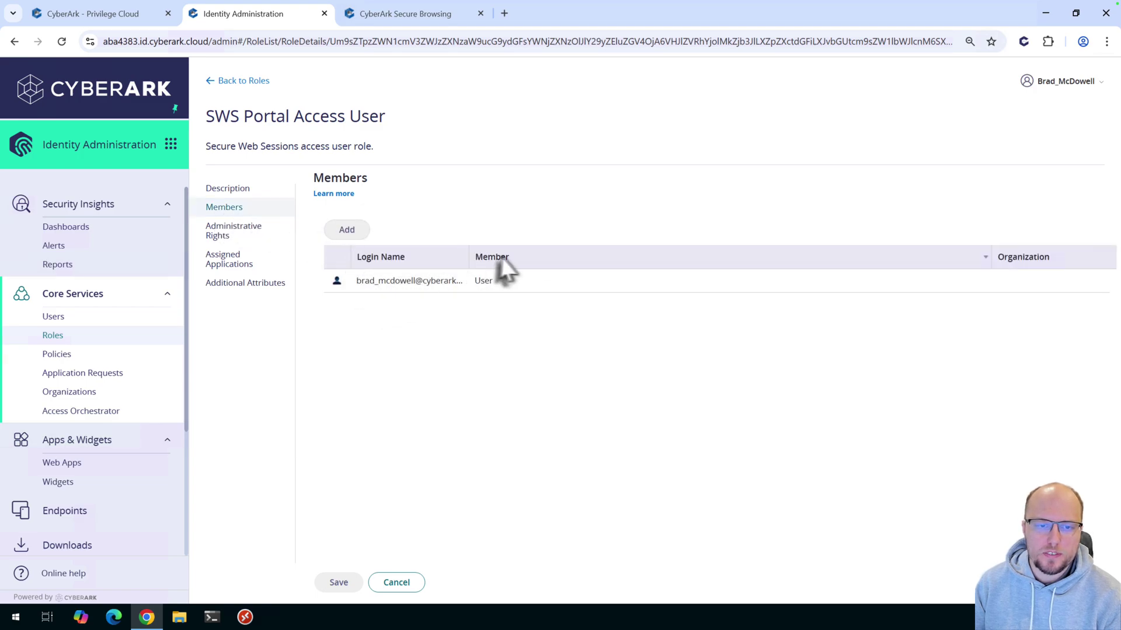
drag(472, 260, 556, 258)
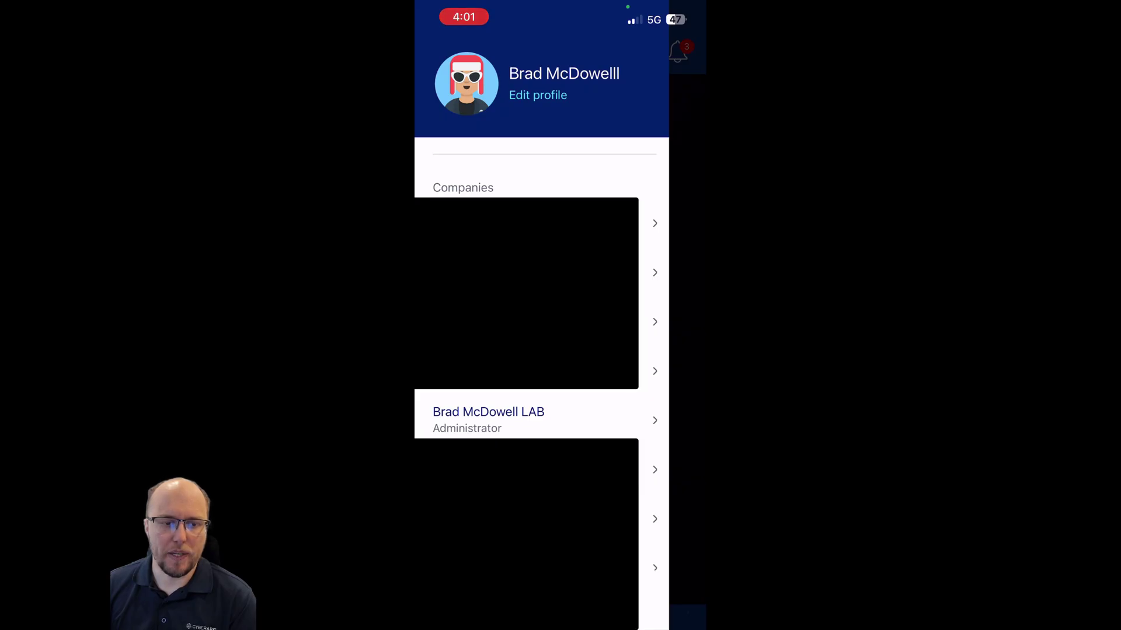
- Open the LAB company in the mobile app, confirm the PIN, and switch to its credentials
click(488, 419)
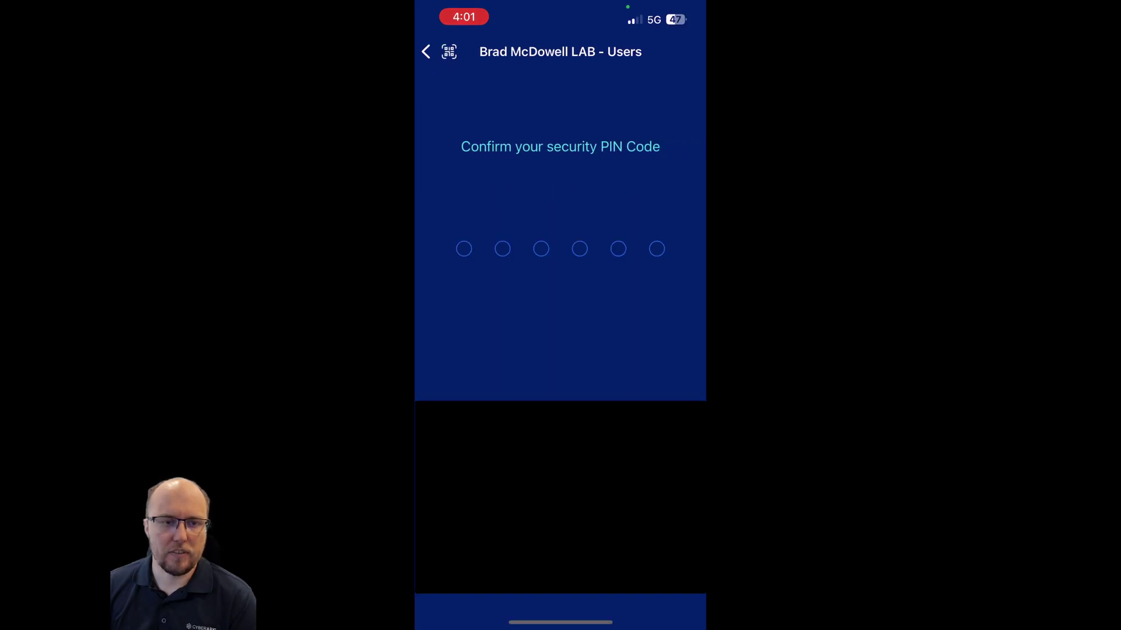
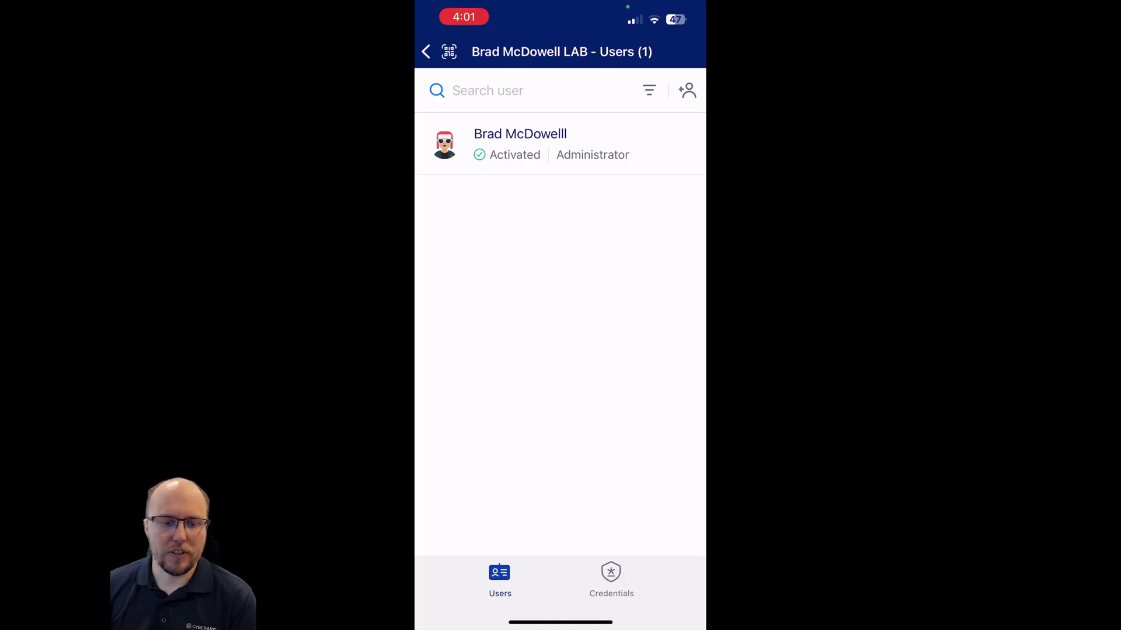
click(612, 578)
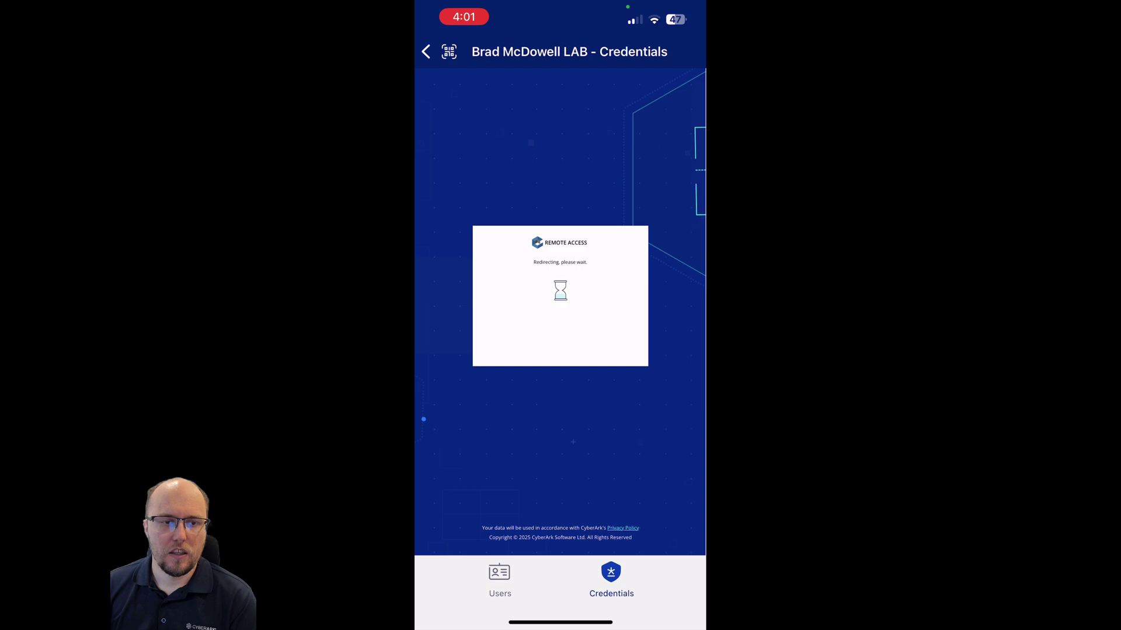
- Enter the sign-in username and the account password for the lab tenant
click(560, 244)
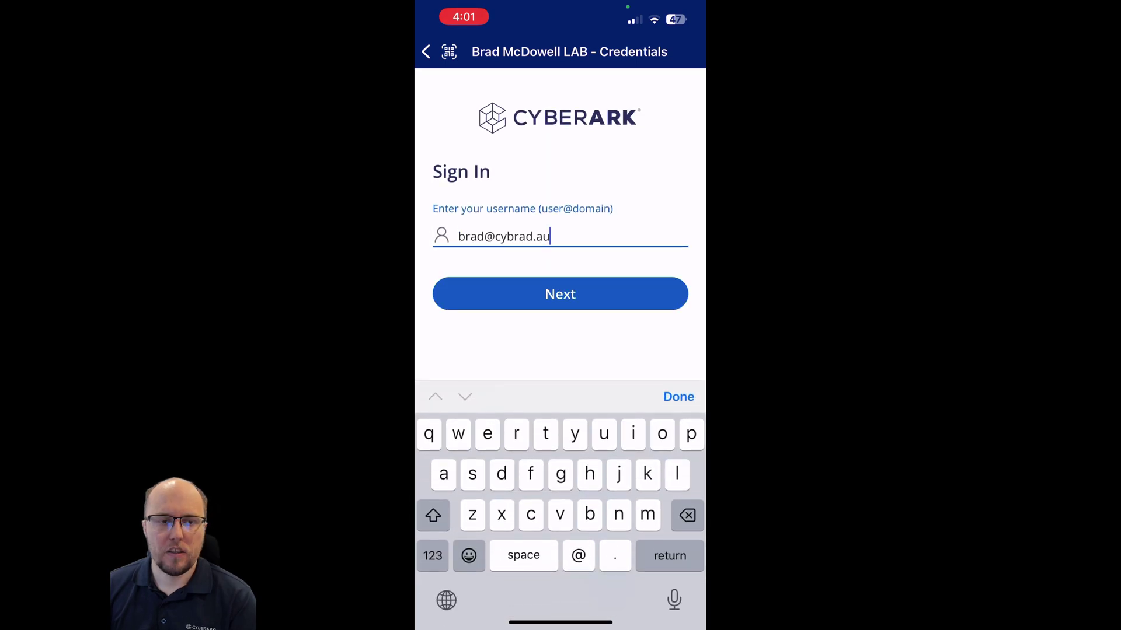
click(561, 293)
click(561, 272)
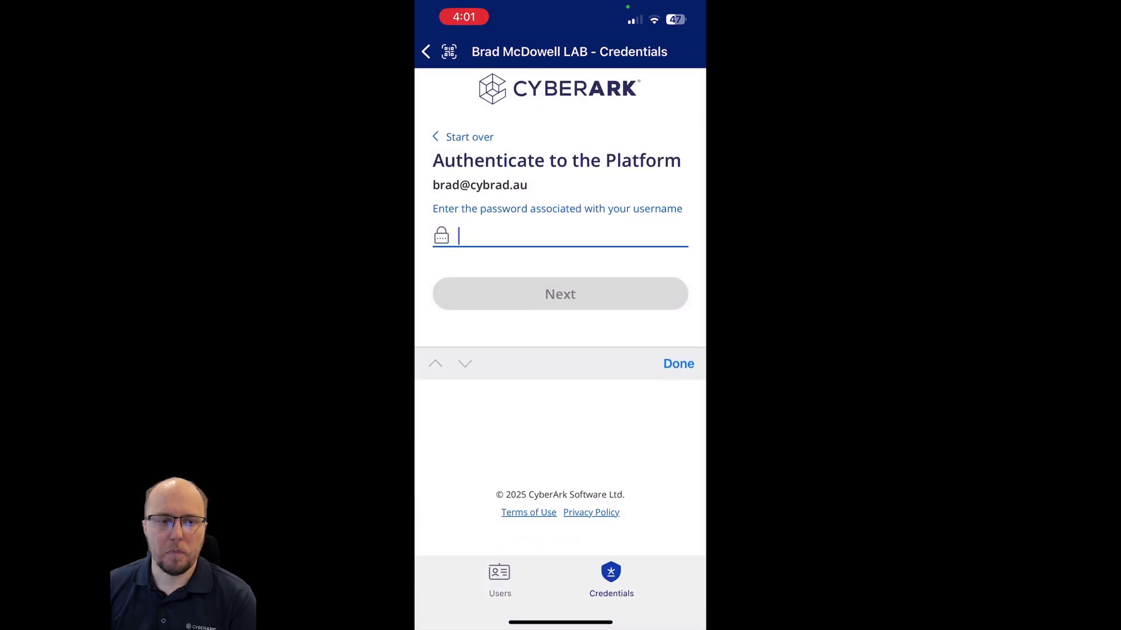
click(560, 294)
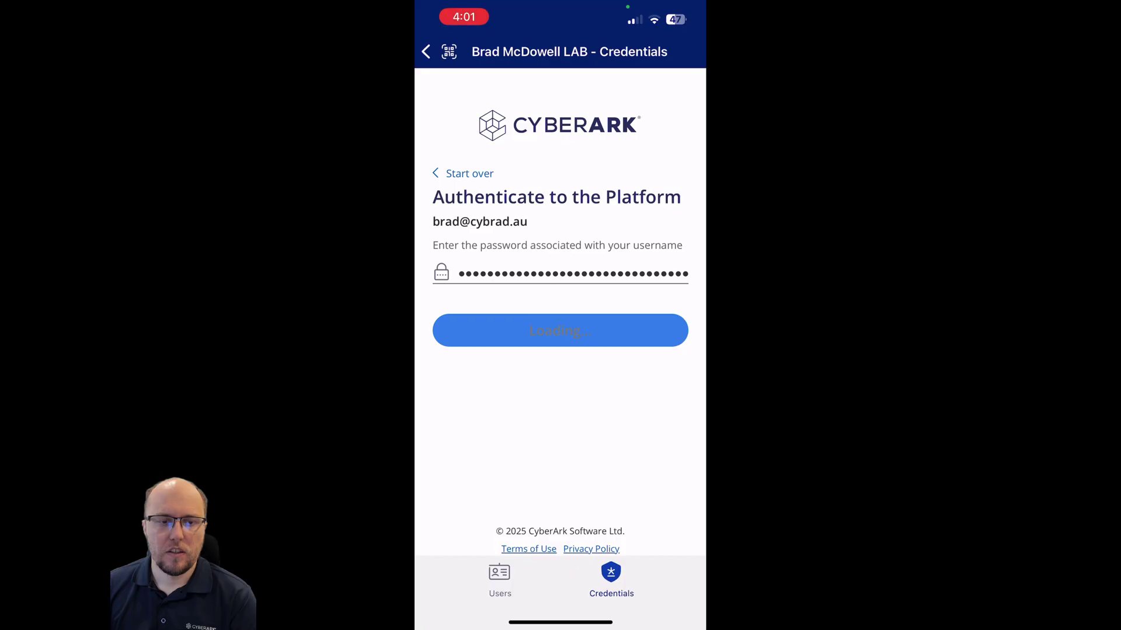
- Paste the verification code and authenticate
click(560, 312)
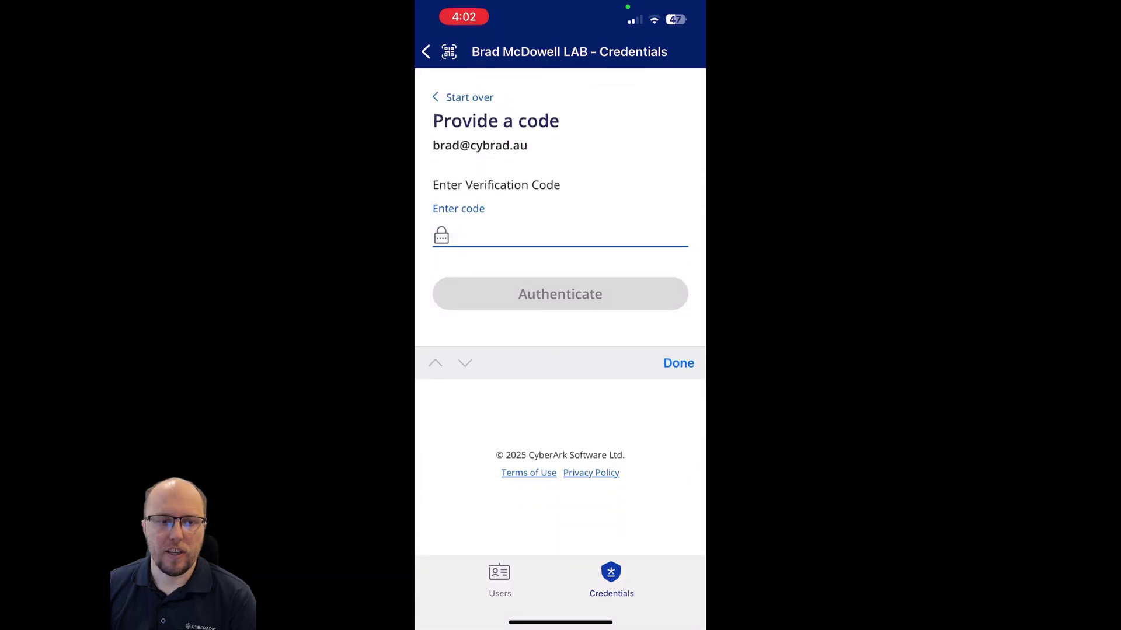
click(467, 236)
click(453, 200)
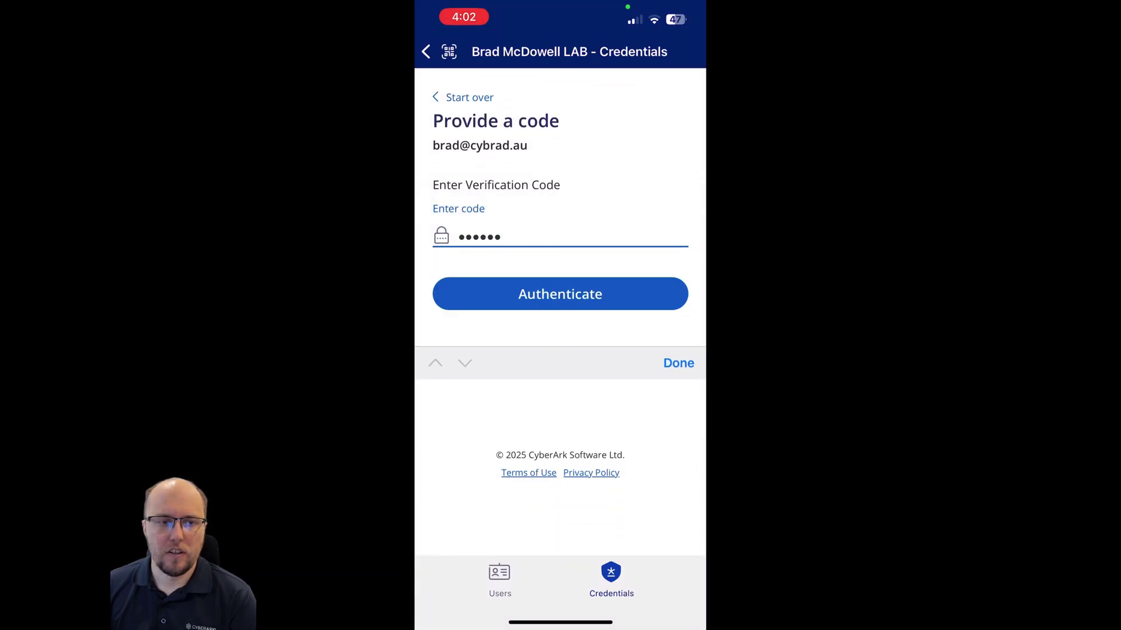
click(560, 294)
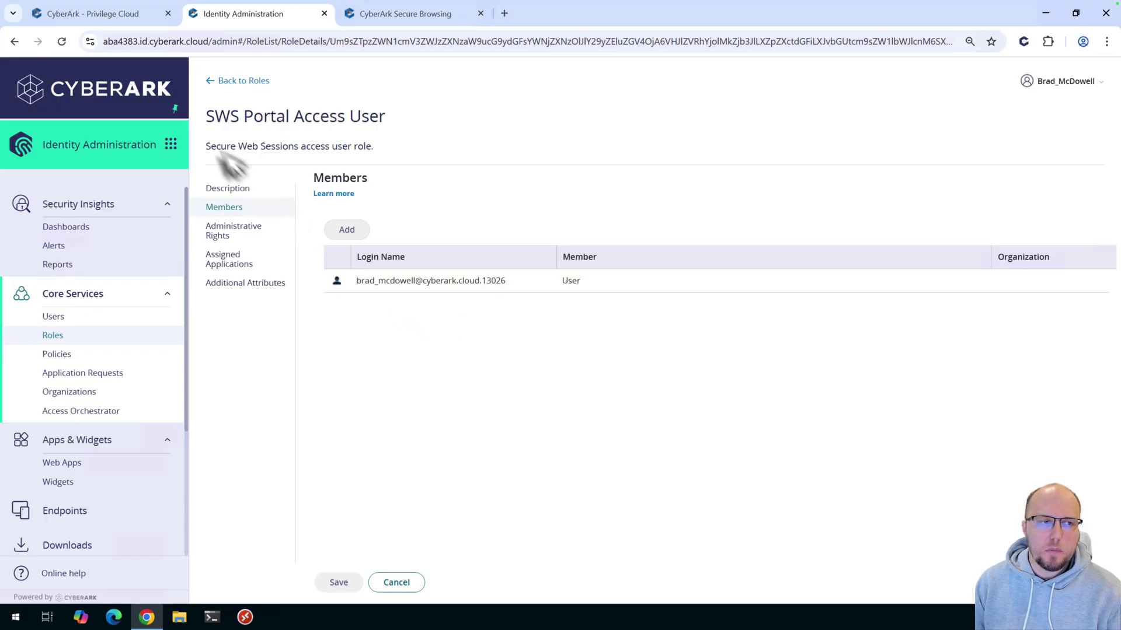
- Reload the role page and resume the timed-out Secure Web Sessions console
click(62, 41)
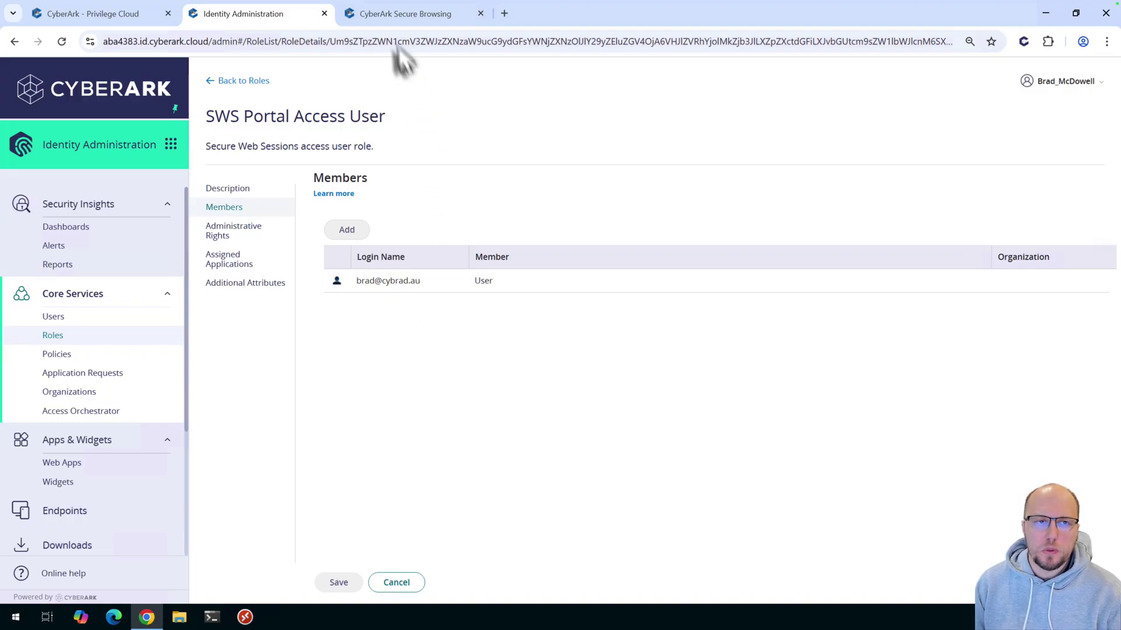
click(383, 15)
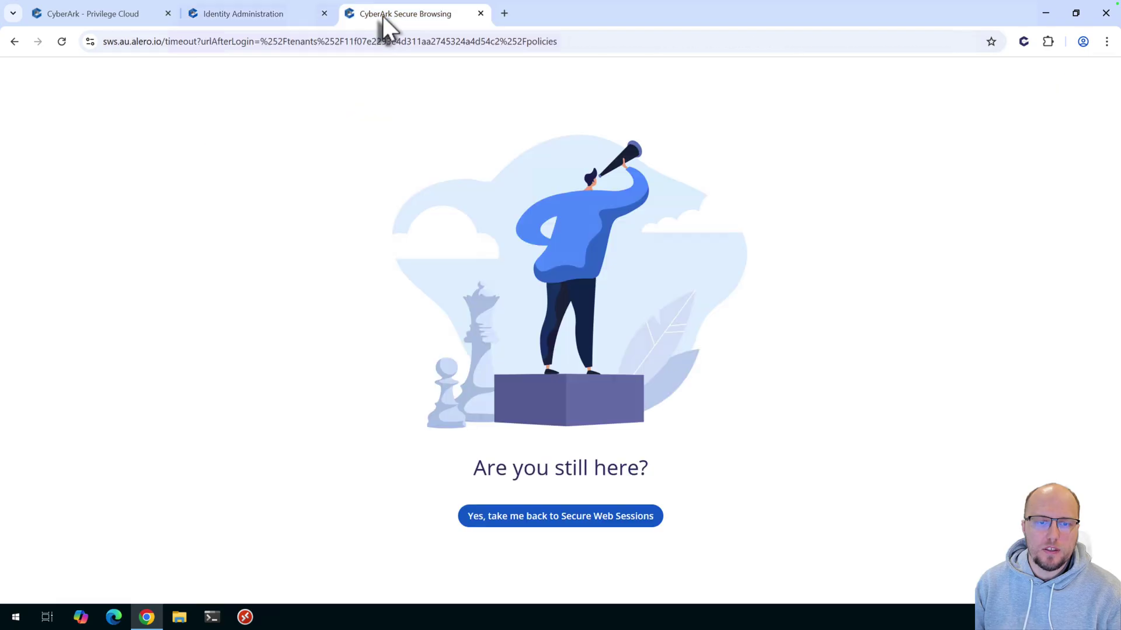
click(554, 515)
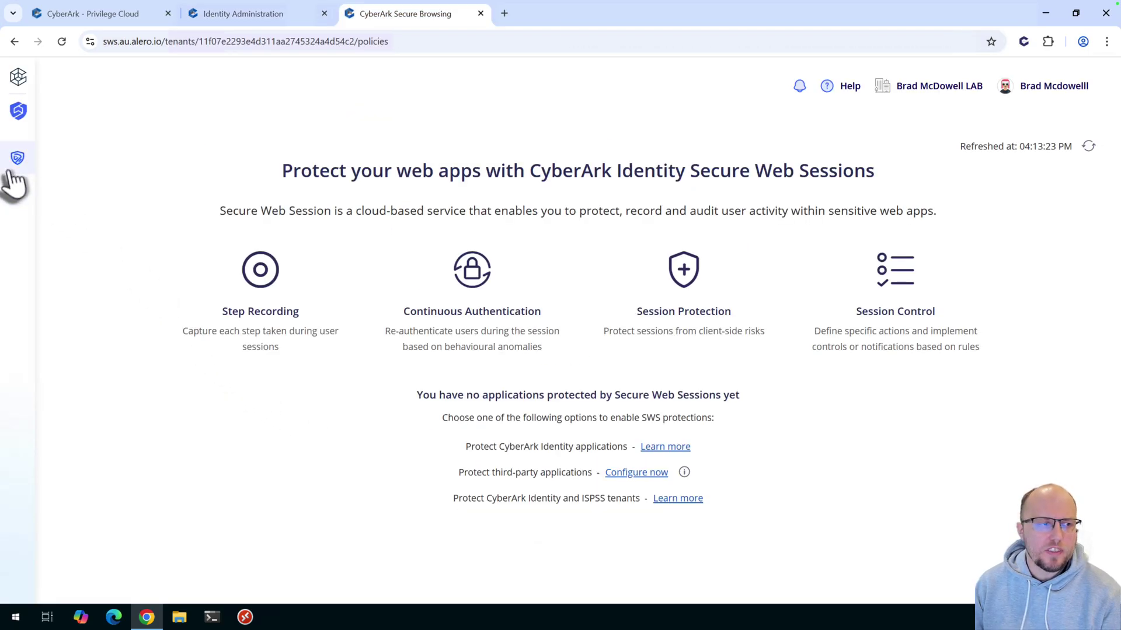
- Review the tenant Activities log and the Identities > Users list, then go back to Identity Administration
mouse_move(17, 192)
click(66, 359)
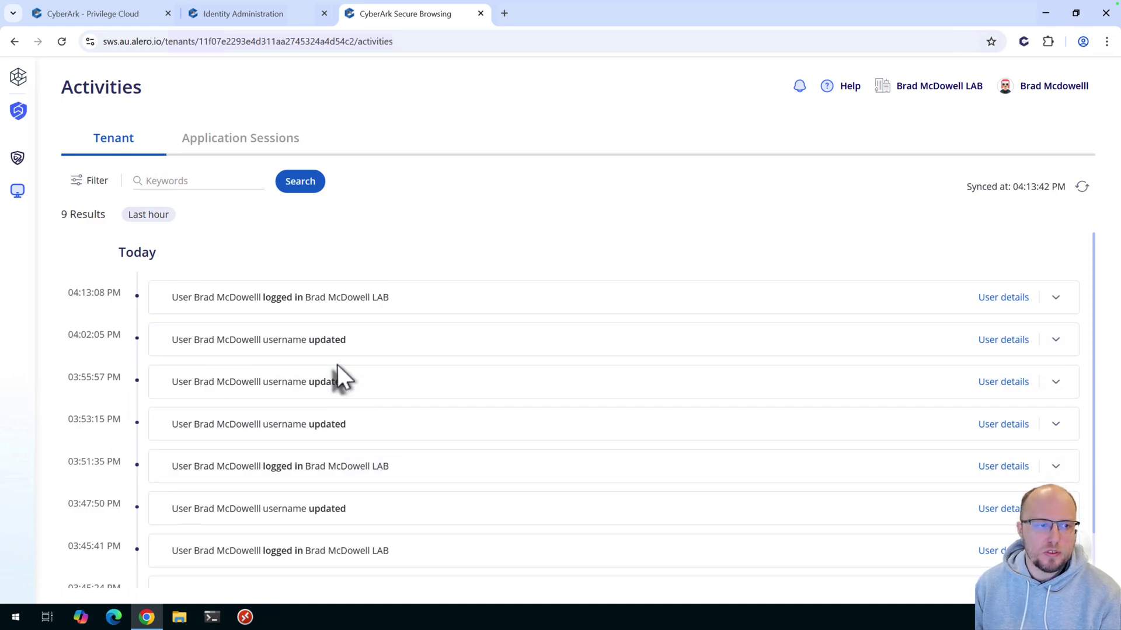
mouse_move(13, 195)
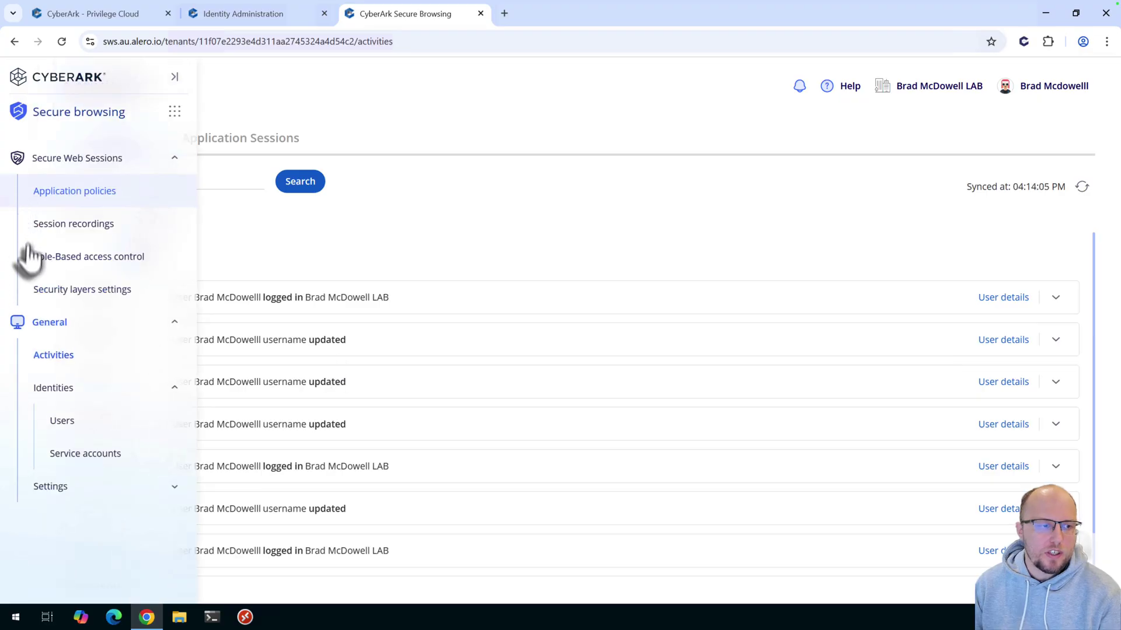
click(71, 425)
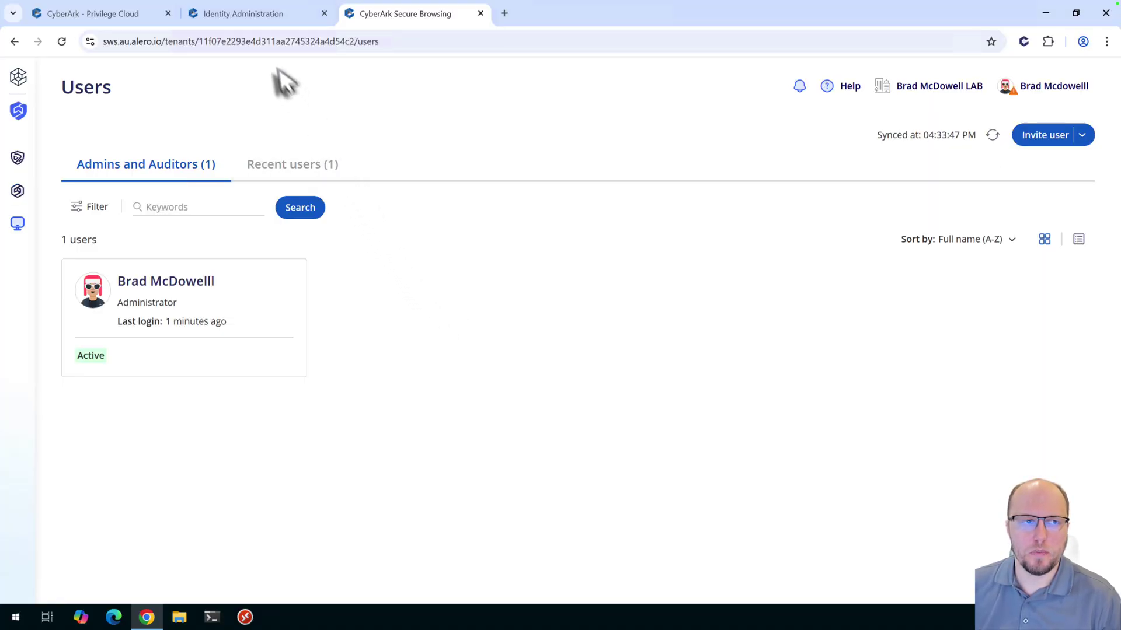
click(232, 14)
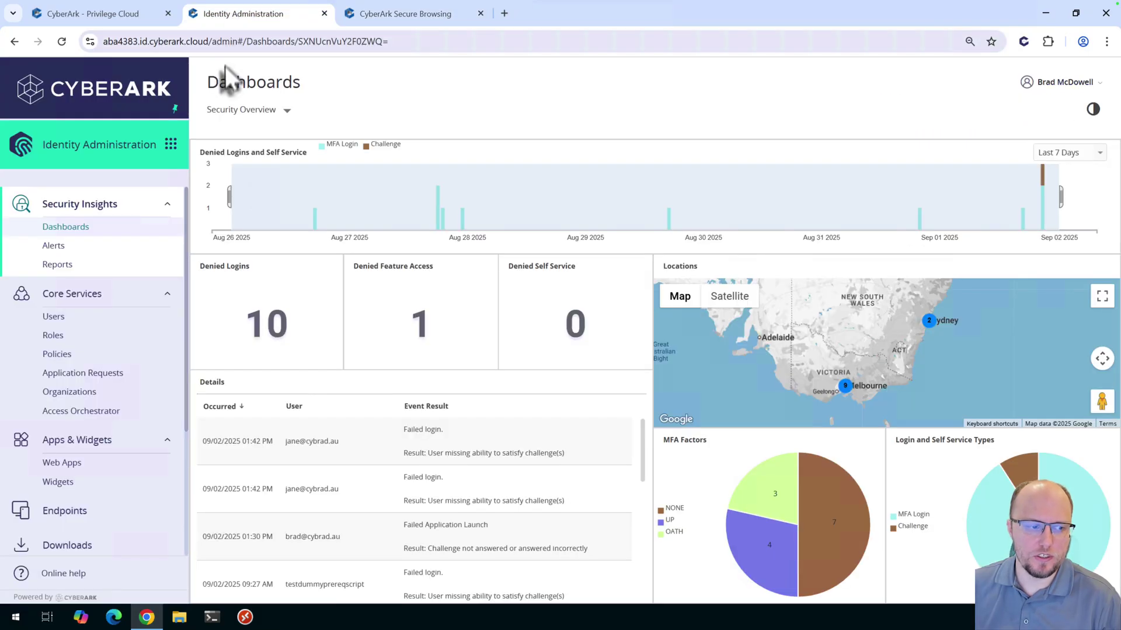
- Turn on Secure Web Sessions for the Gitea web app, save, and close the resulting 404 policy tab
click(88, 465)
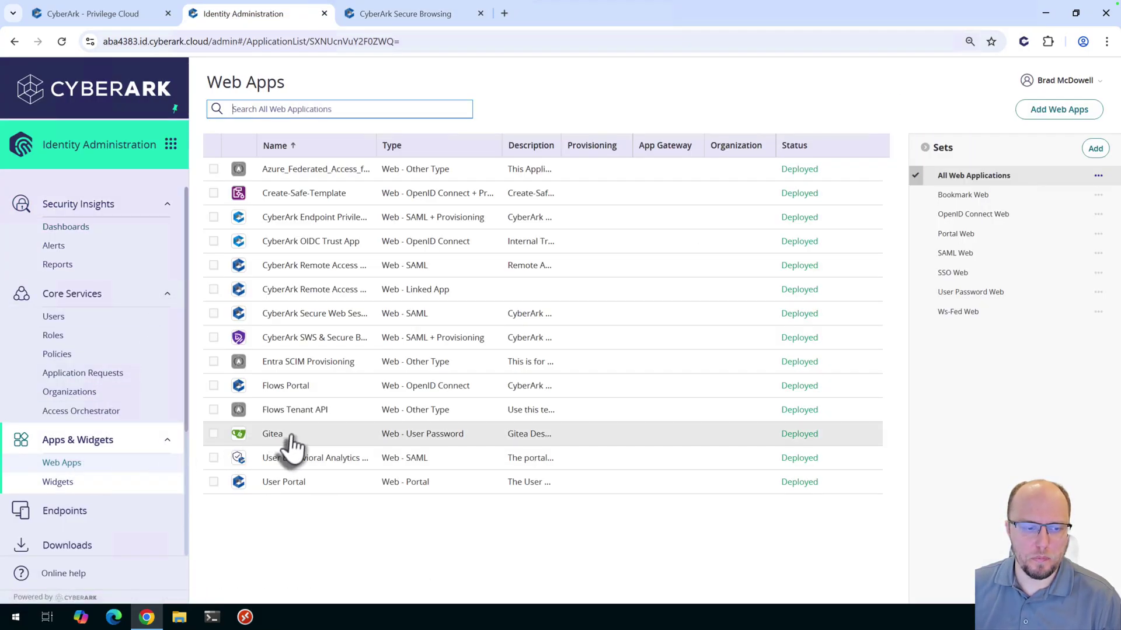
click(291, 433)
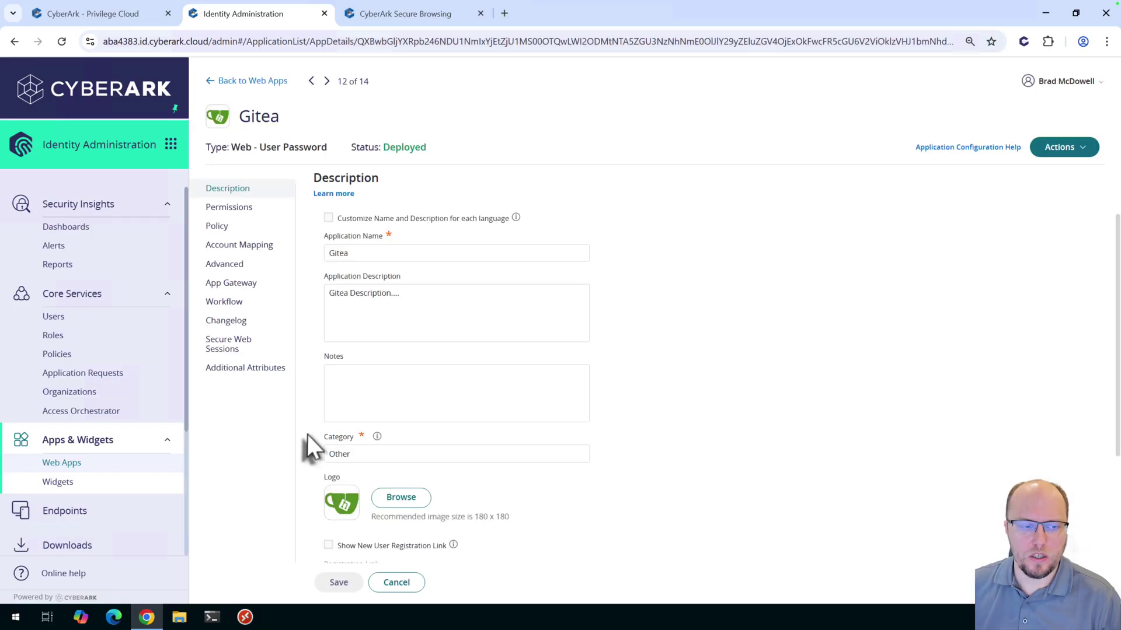
click(252, 350)
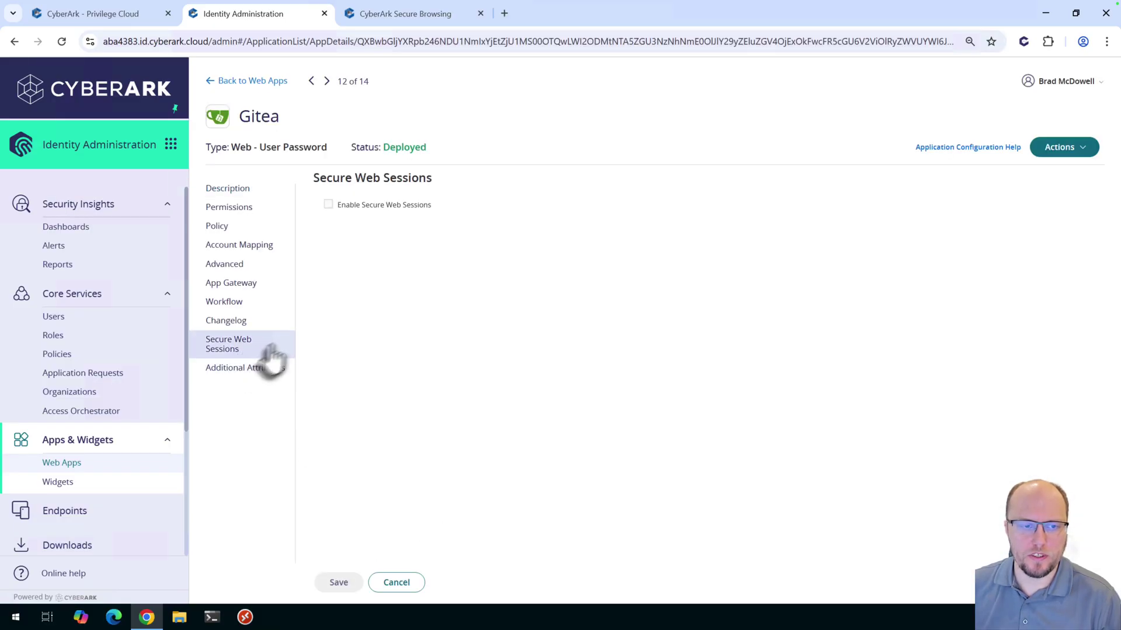
click(328, 204)
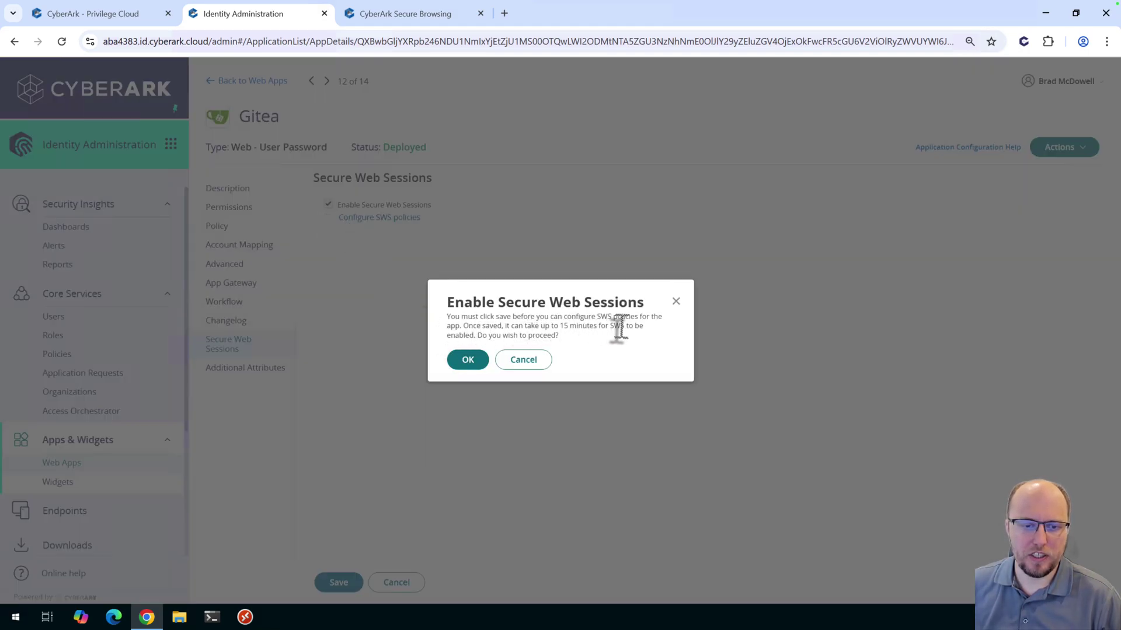
click(467, 367)
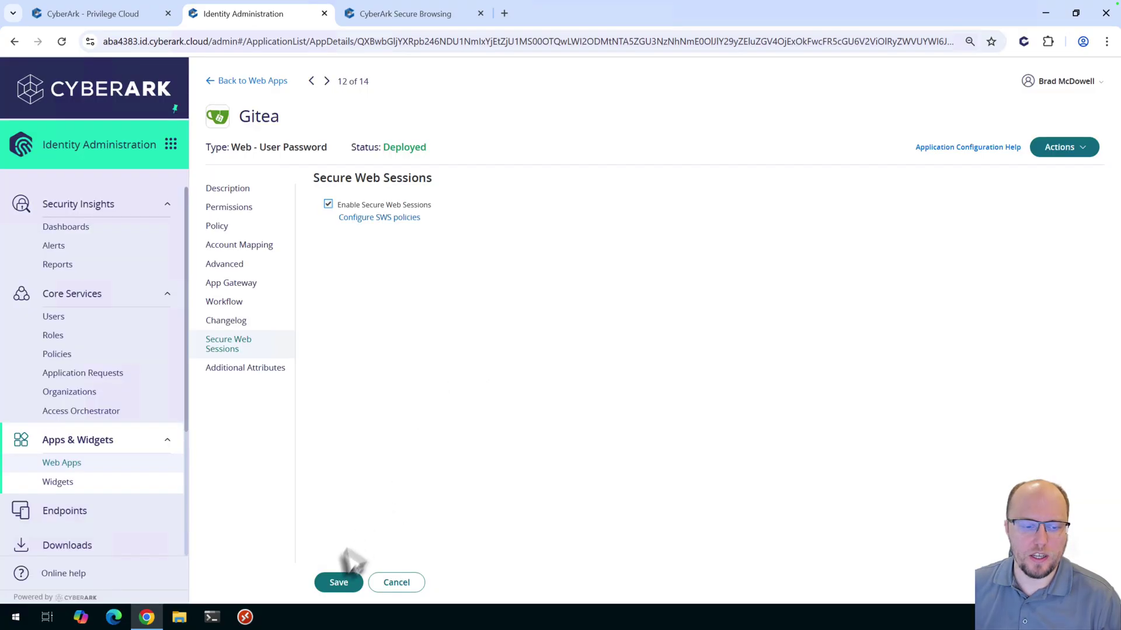
click(336, 584)
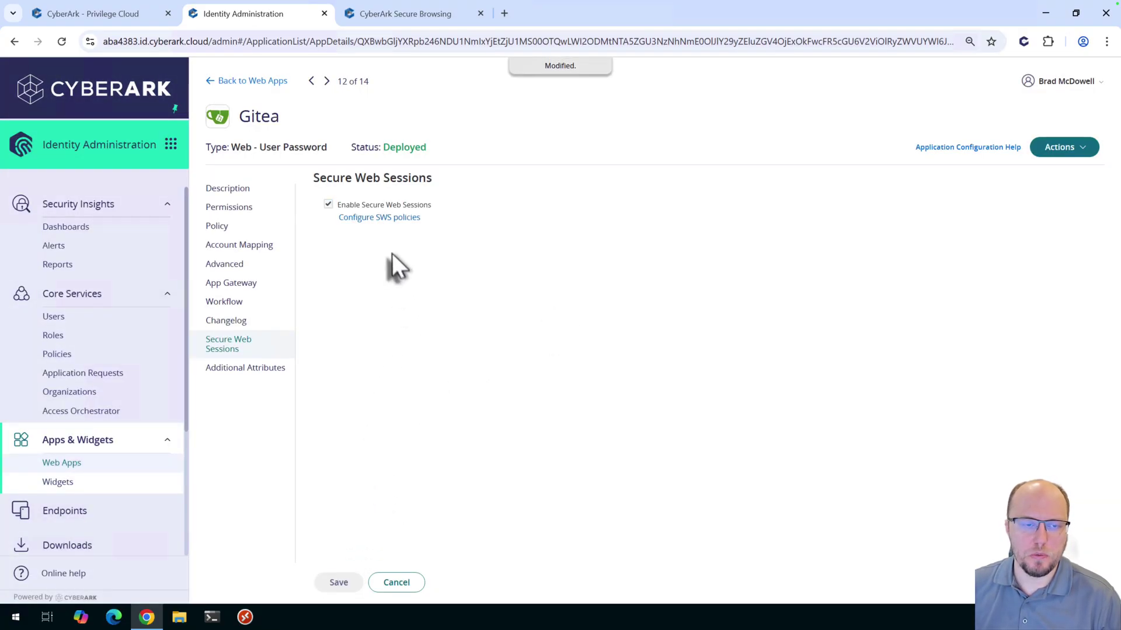
click(376, 219)
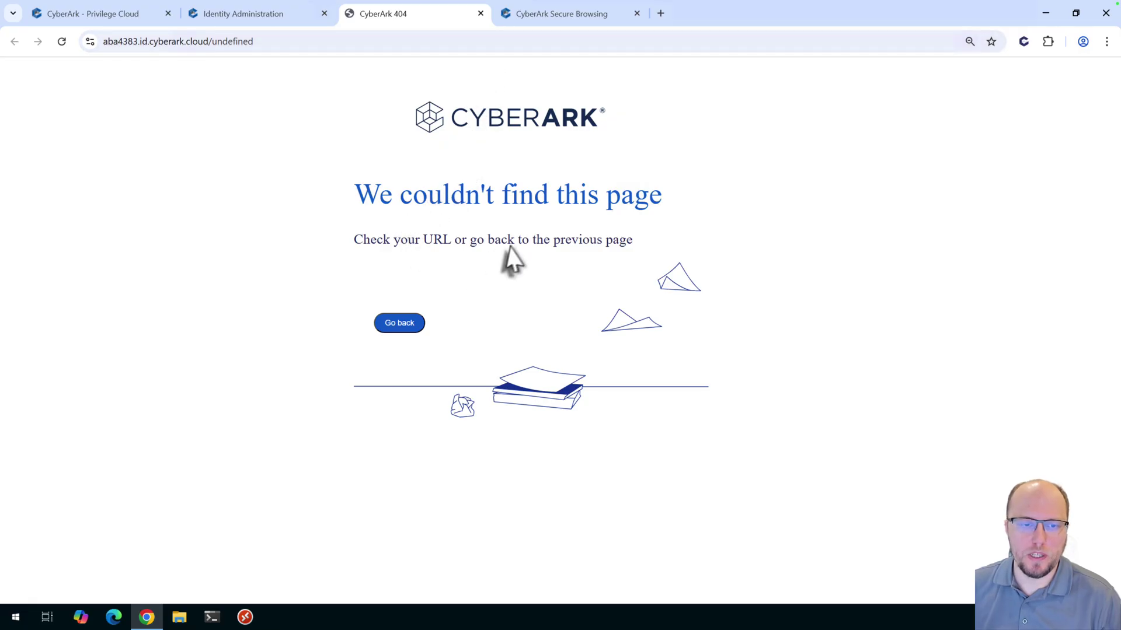
click(480, 13)
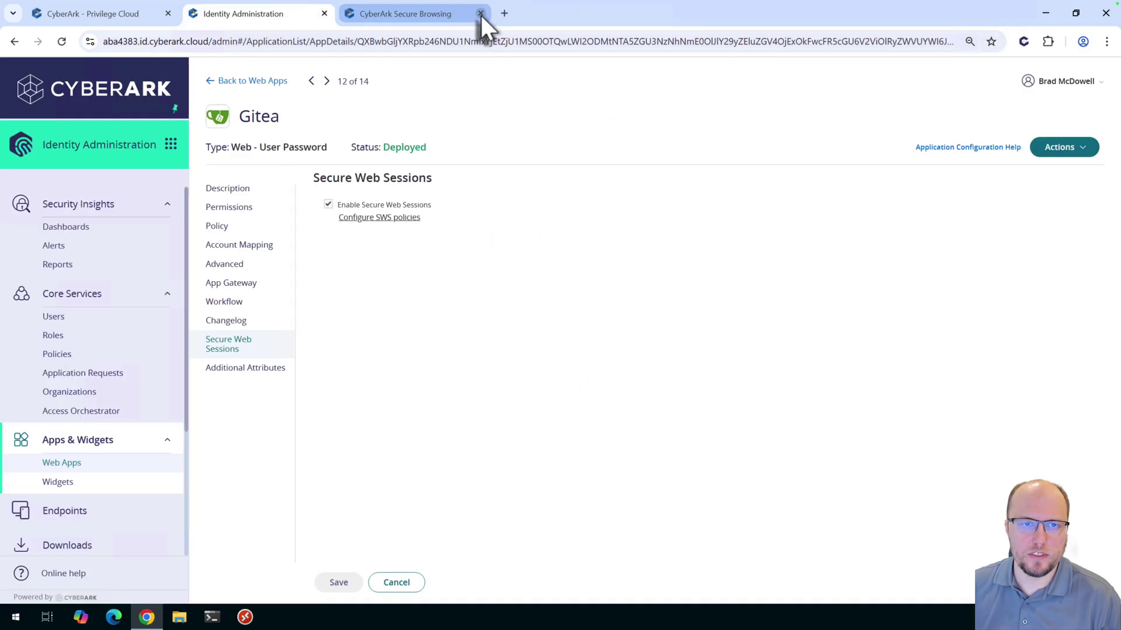
- Open the Gitea card under Application policies in the Secure Browsing console
click(405, 16)
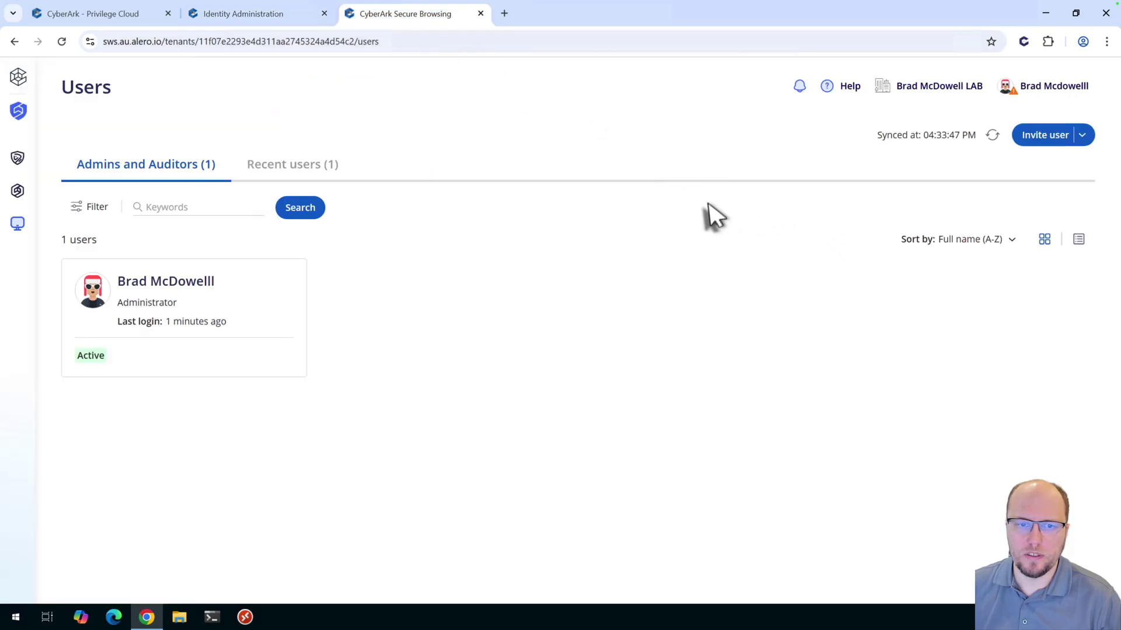
mouse_move(20, 175)
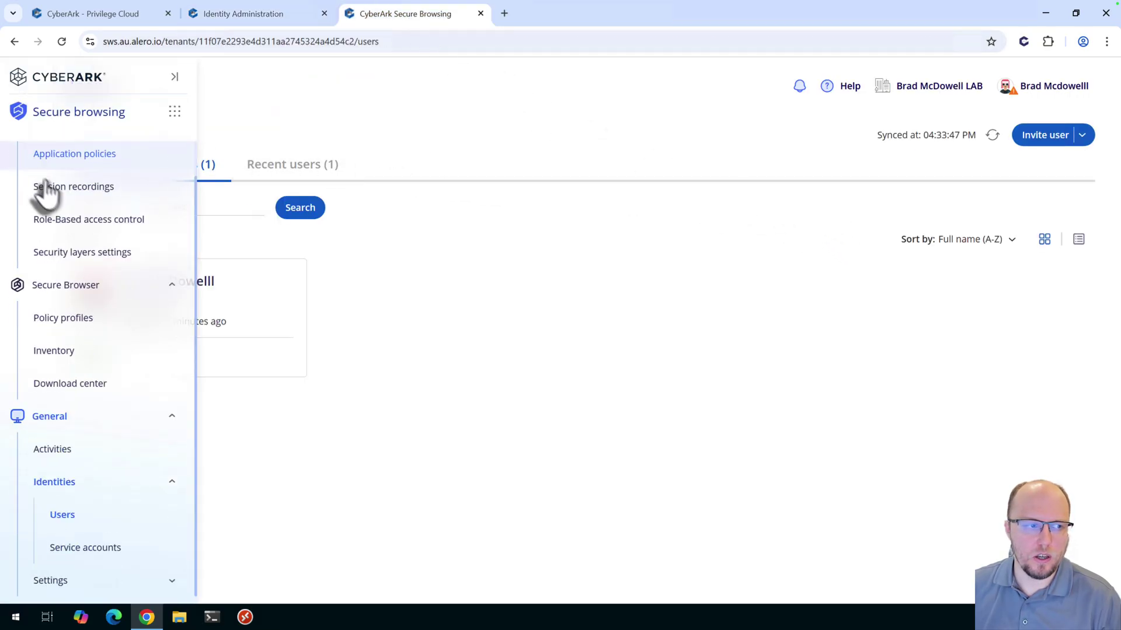
scroll(67, 175, up, 1)
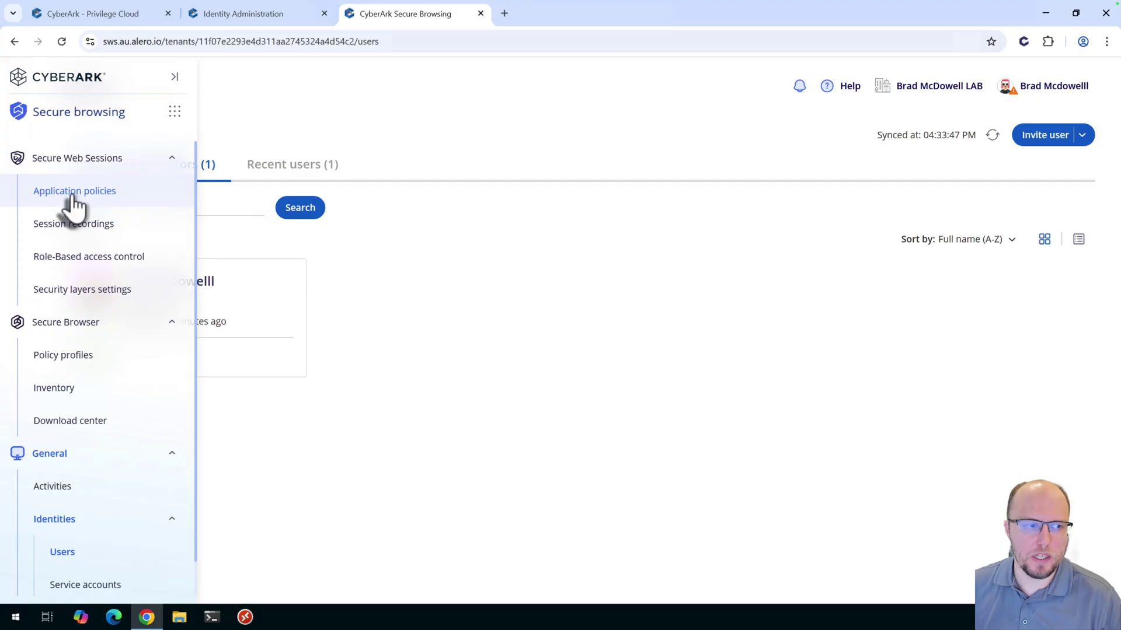
click(106, 197)
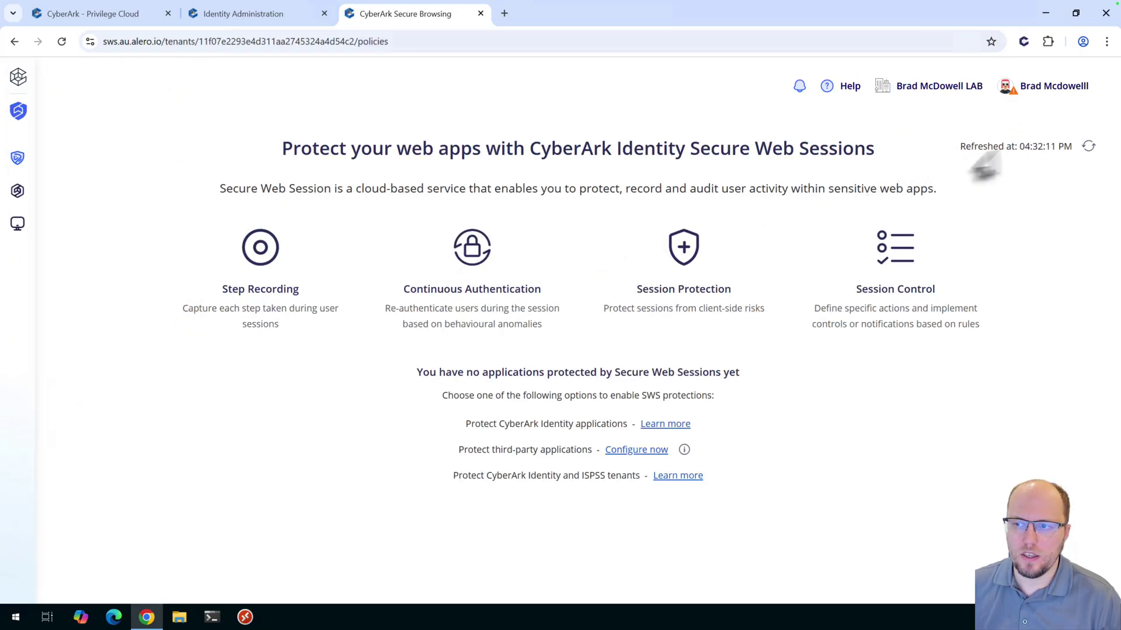
click(1089, 147)
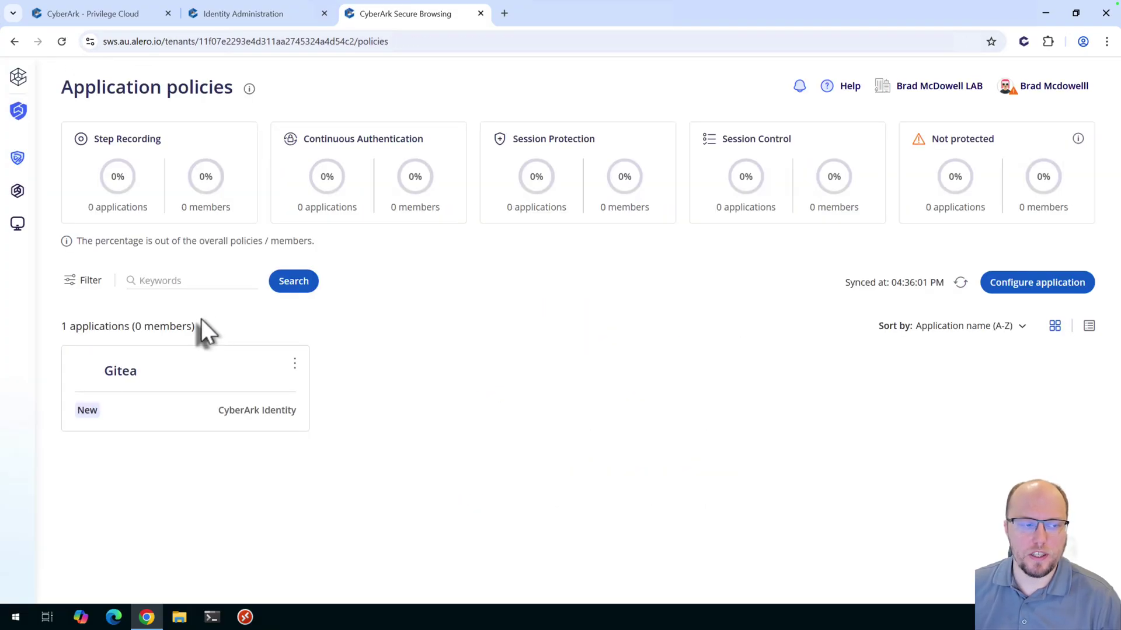
click(185, 380)
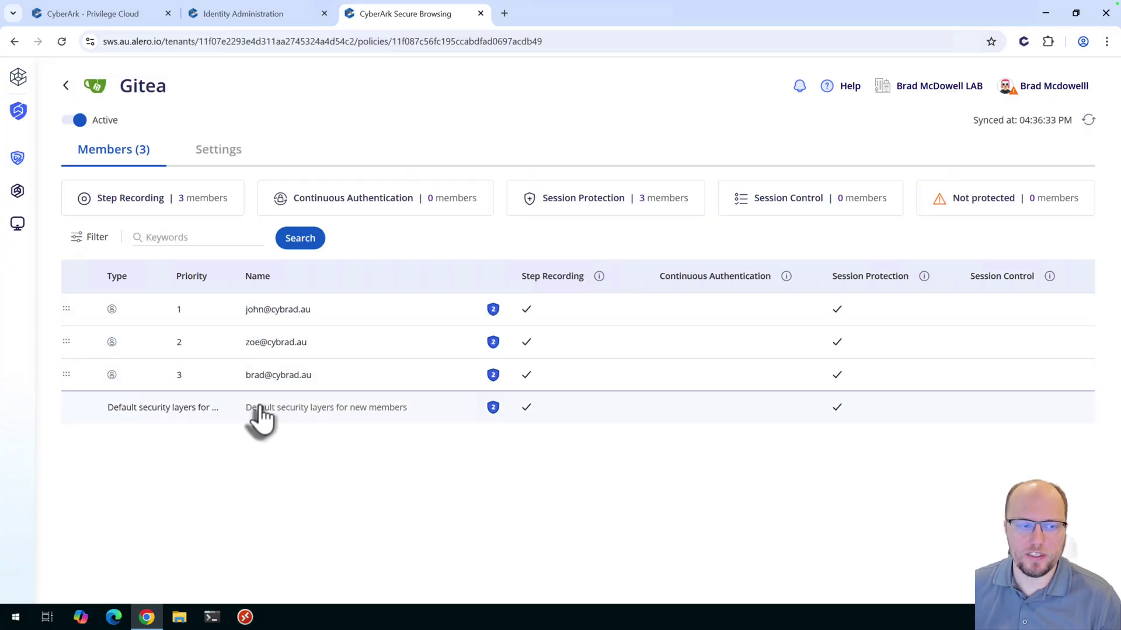
- Inspect a member's Step Recording and Session Protection layers, then close the details panel
click(329, 320)
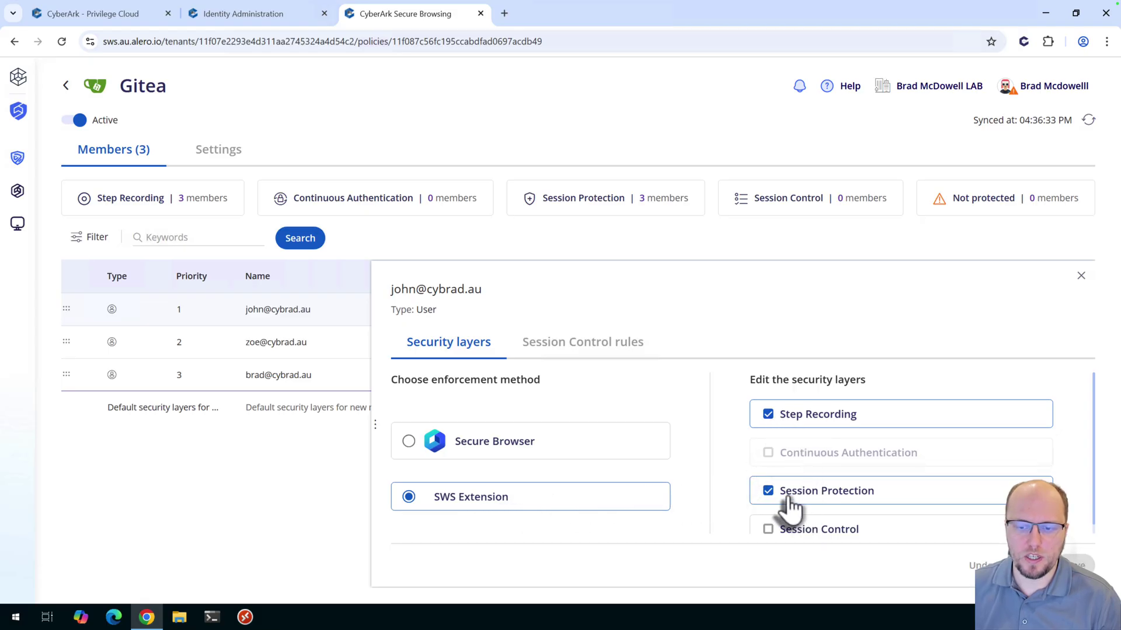
scroll(804, 518, down, 1)
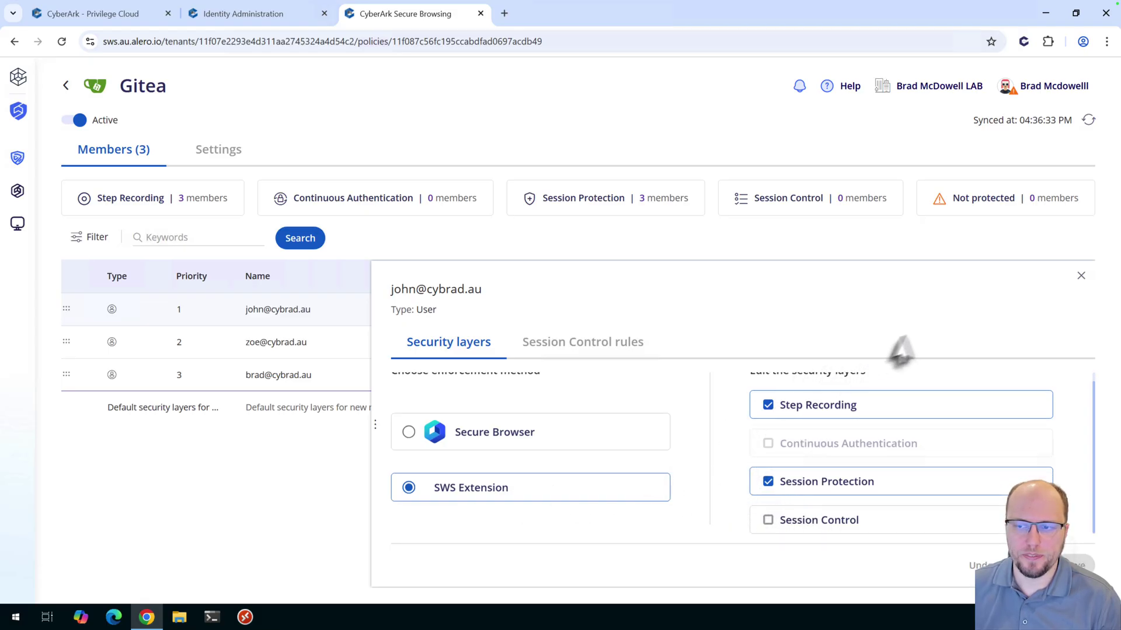
click(1081, 277)
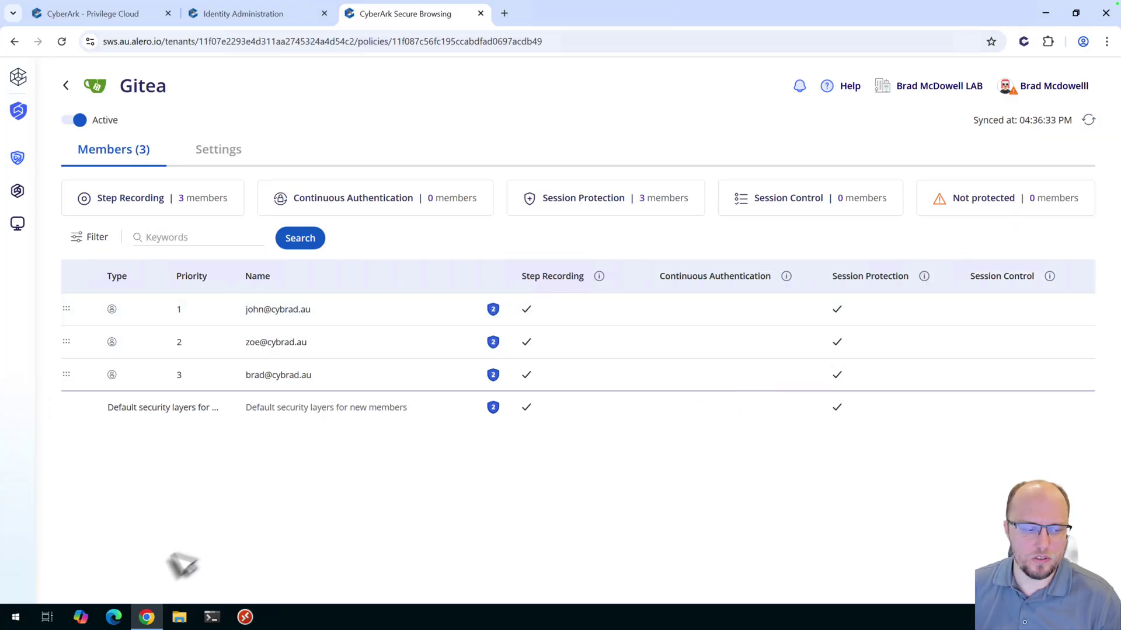
click(114, 619)
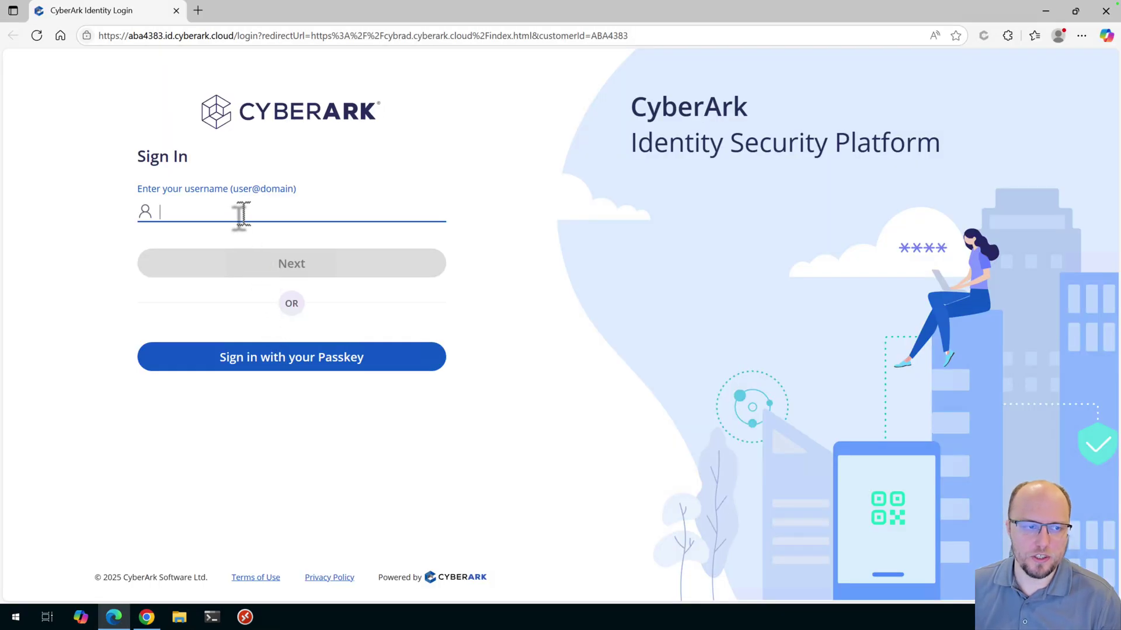
- Sign in as the end user with username, password and the OTP code
key(Return)
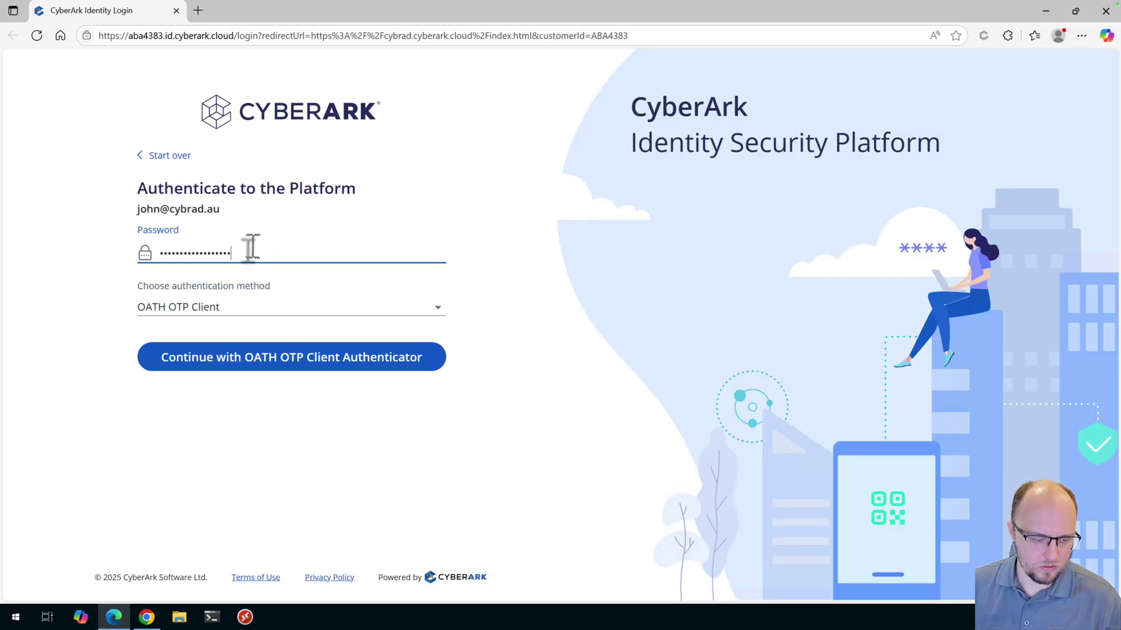
click(251, 359)
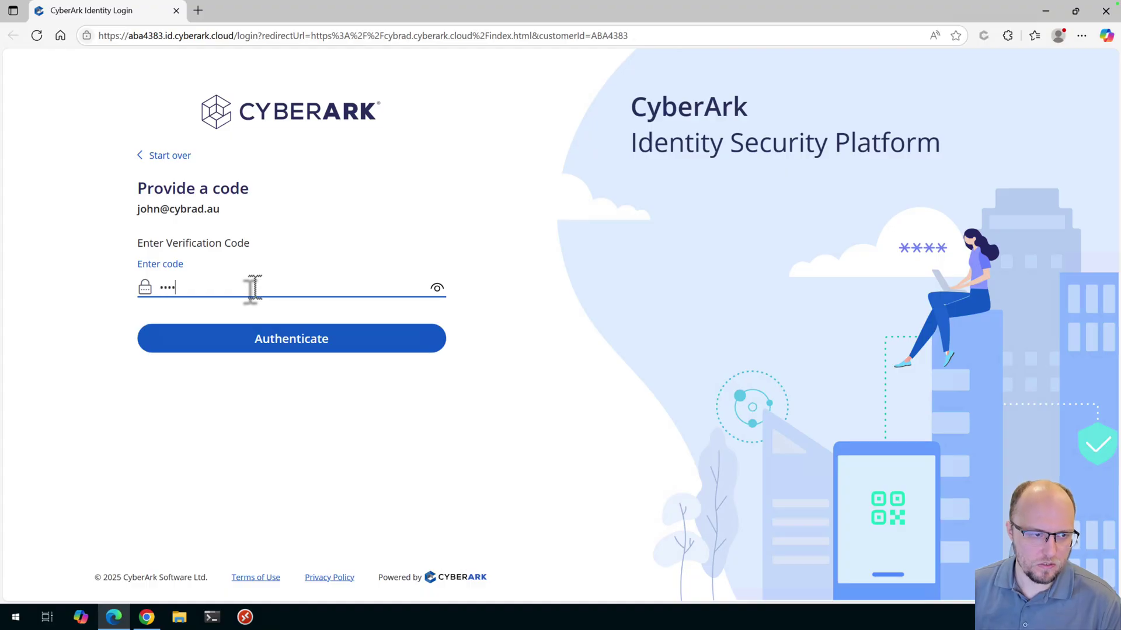
key(Return)
- Go to the User Portal and launch the Gitea tile
click(324, 323)
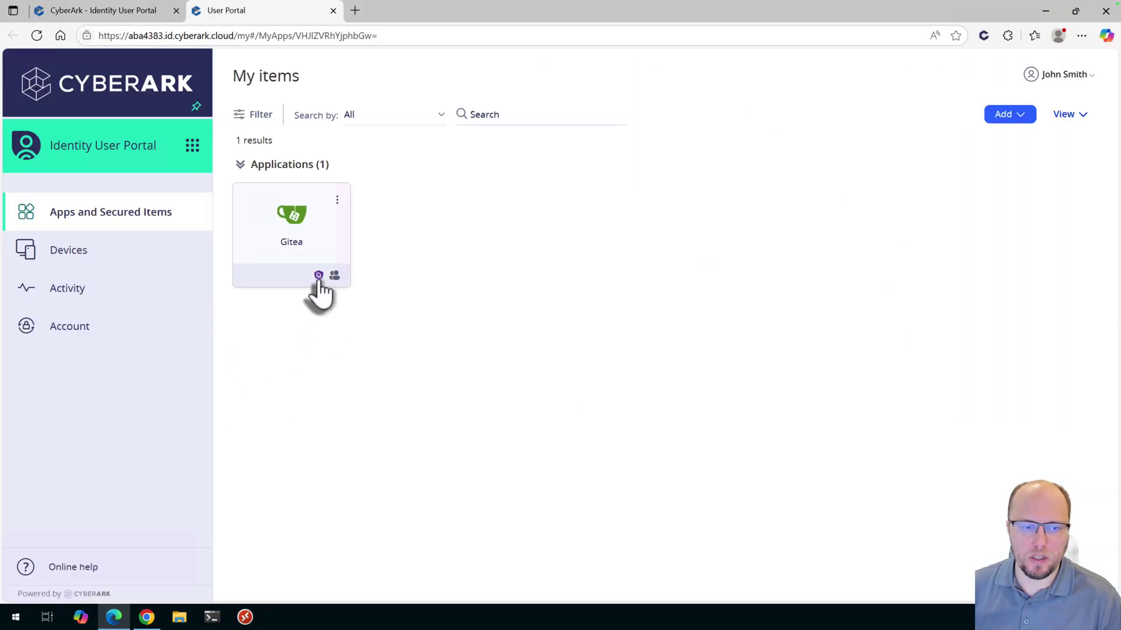
mouse_move(319, 281)
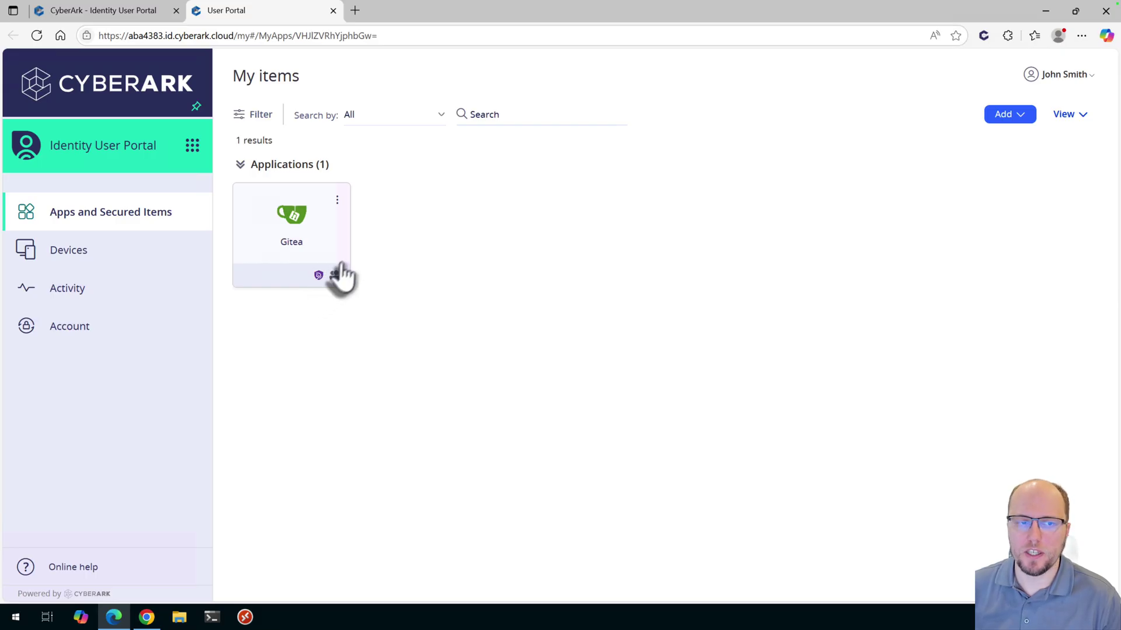
click(295, 239)
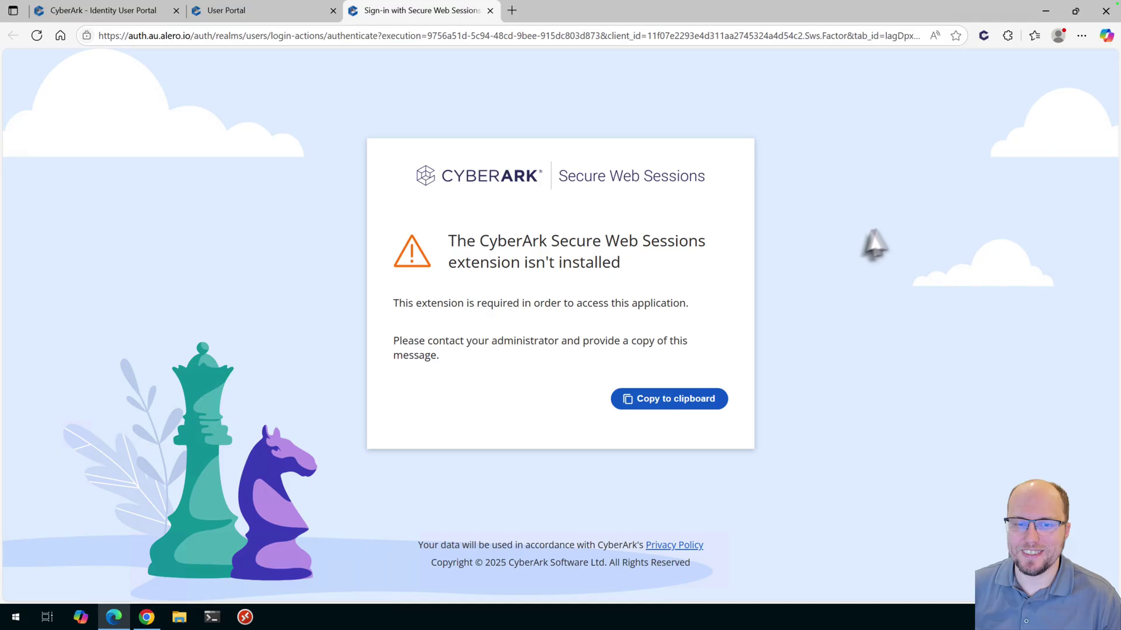
- Search the Edge Add-ons store for 'cyberark' and get the Secure Web Sessions Extension
click(1007, 37)
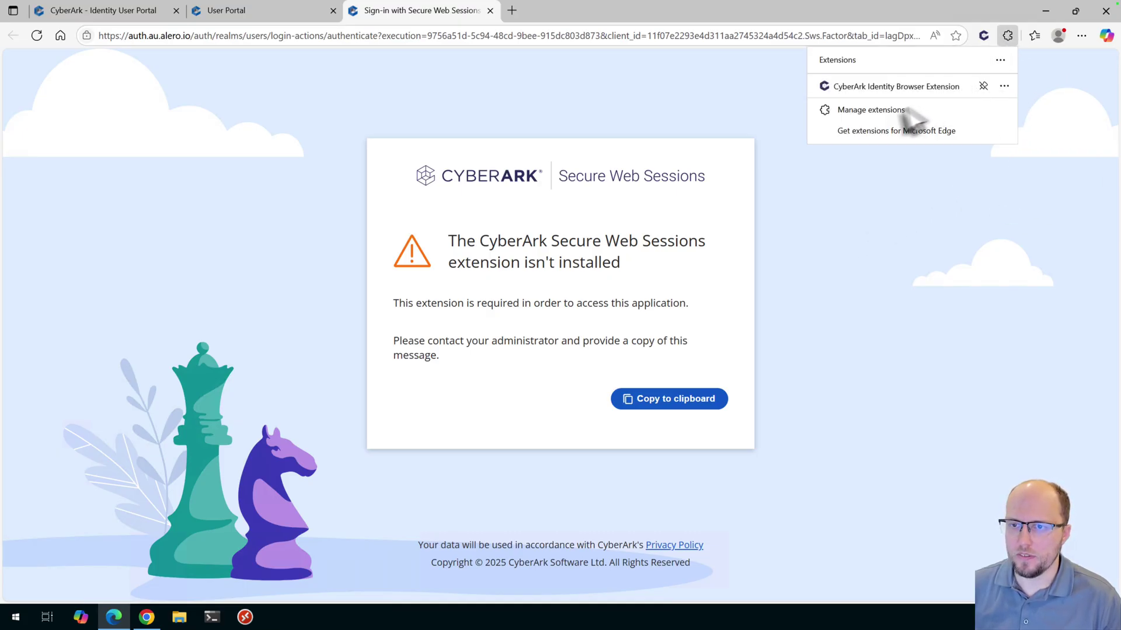
click(879, 112)
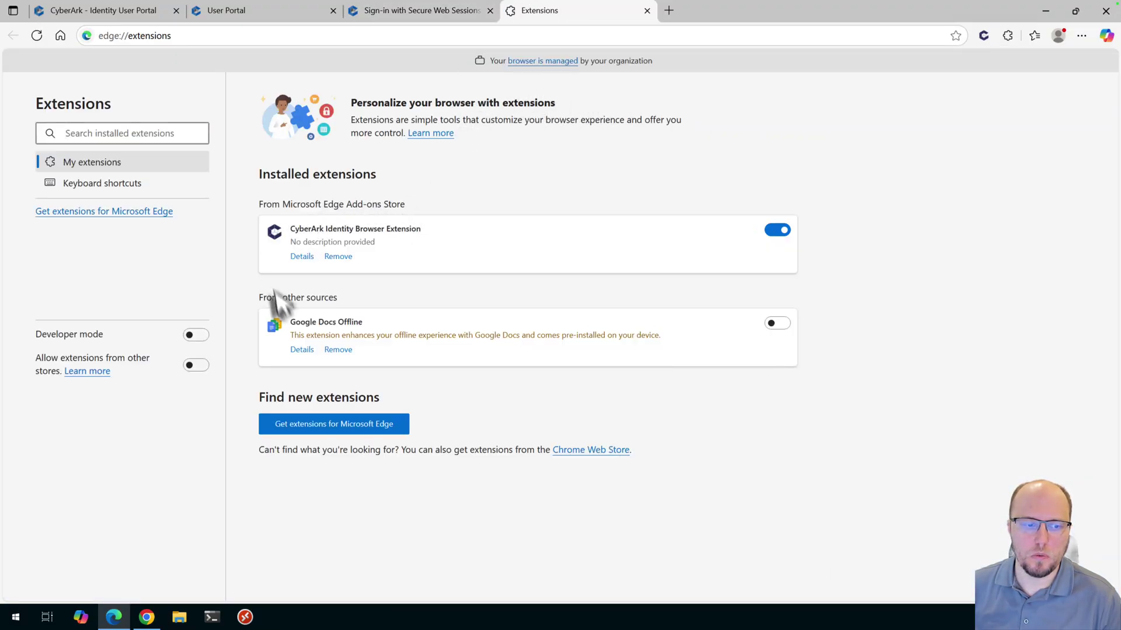
click(146, 214)
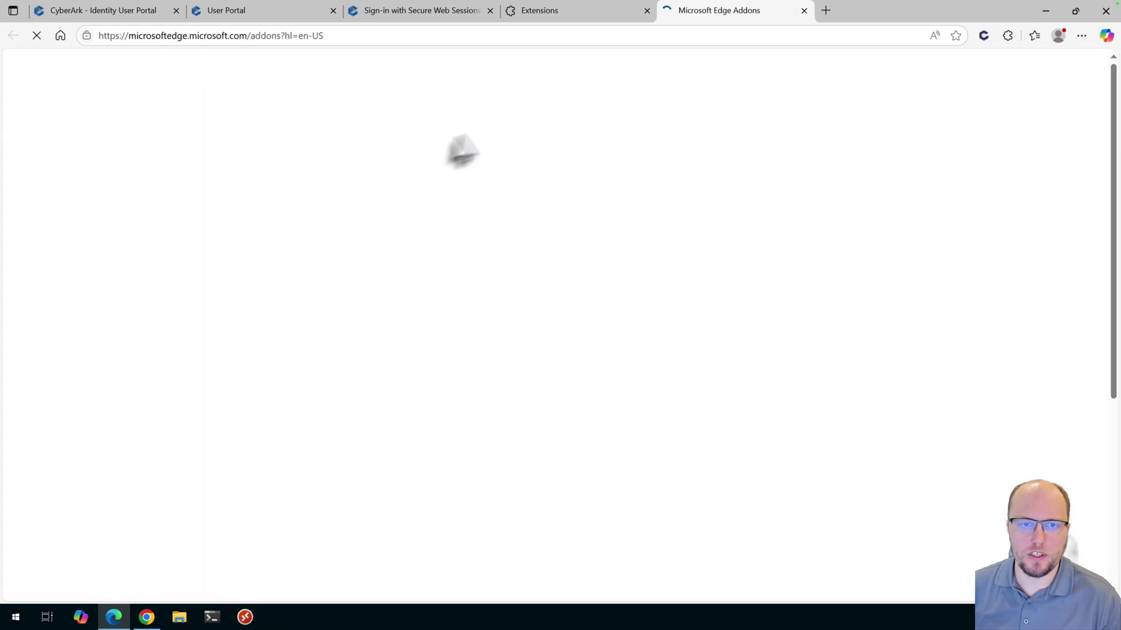
click(711, 66)
text(cyberark)
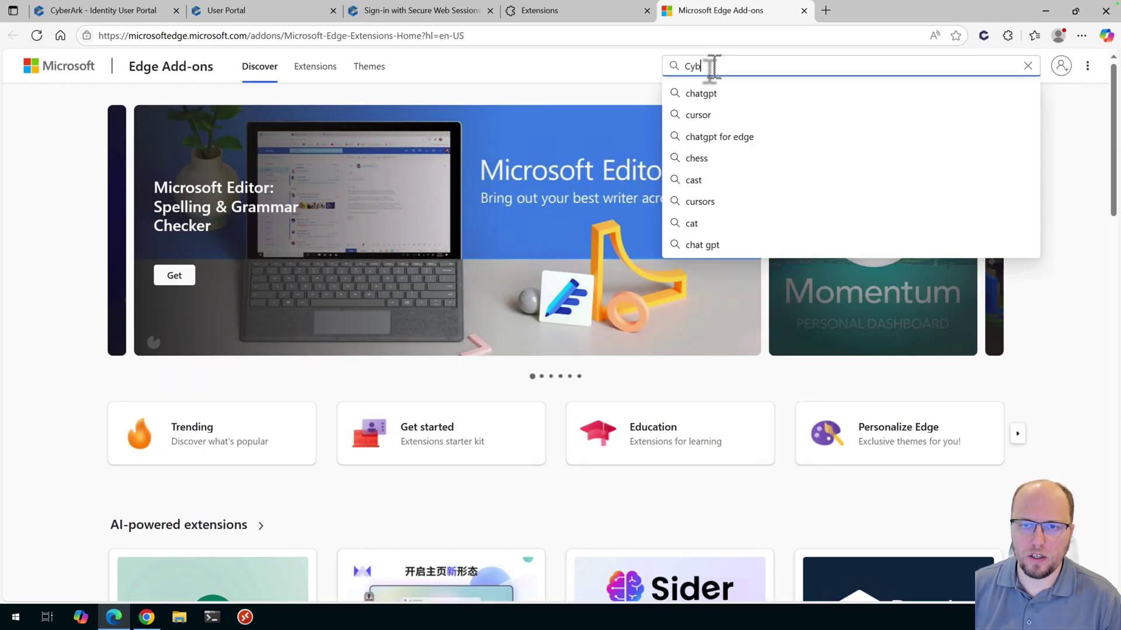
key(Return)
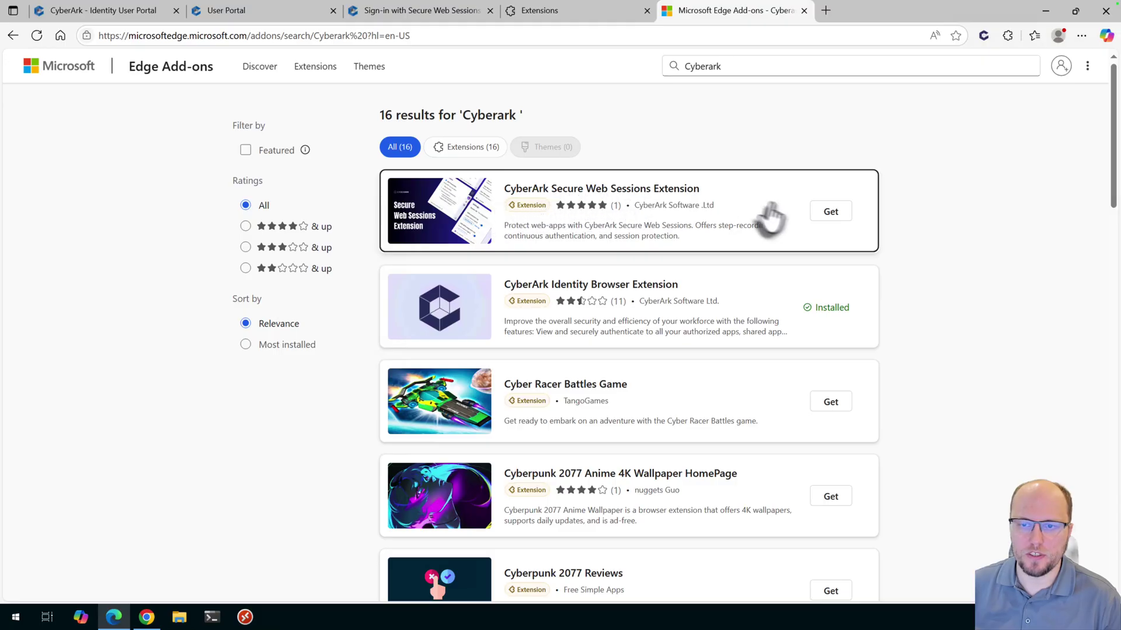
click(830, 212)
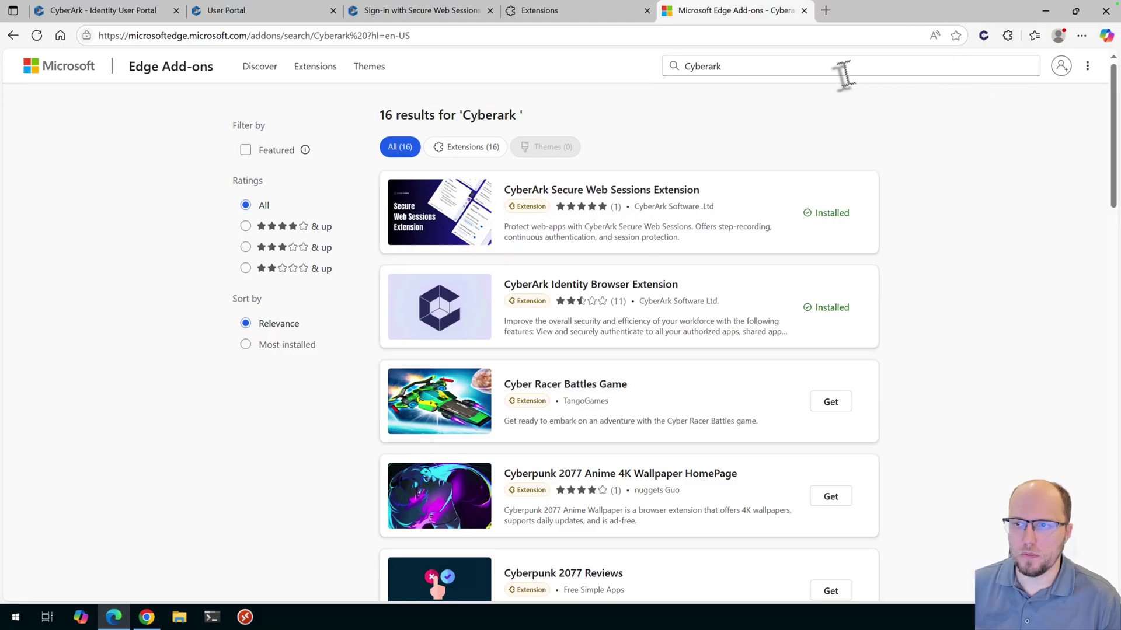
- Pin the extension to the toolbar and close the add-ons and extension management tabs
click(1008, 36)
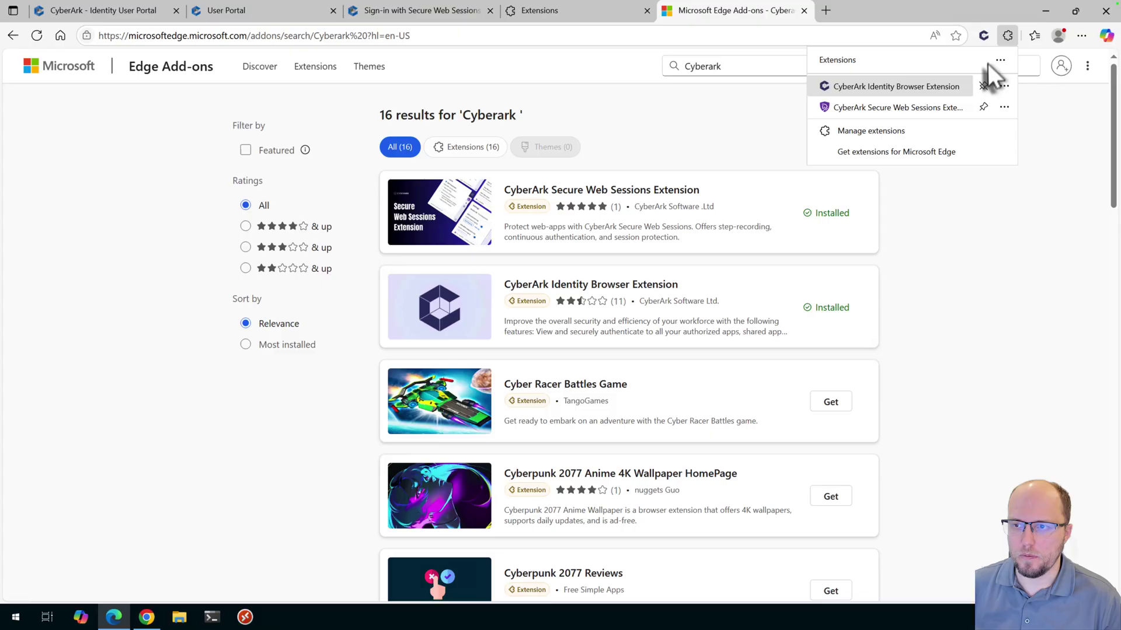
click(983, 107)
click(1048, 155)
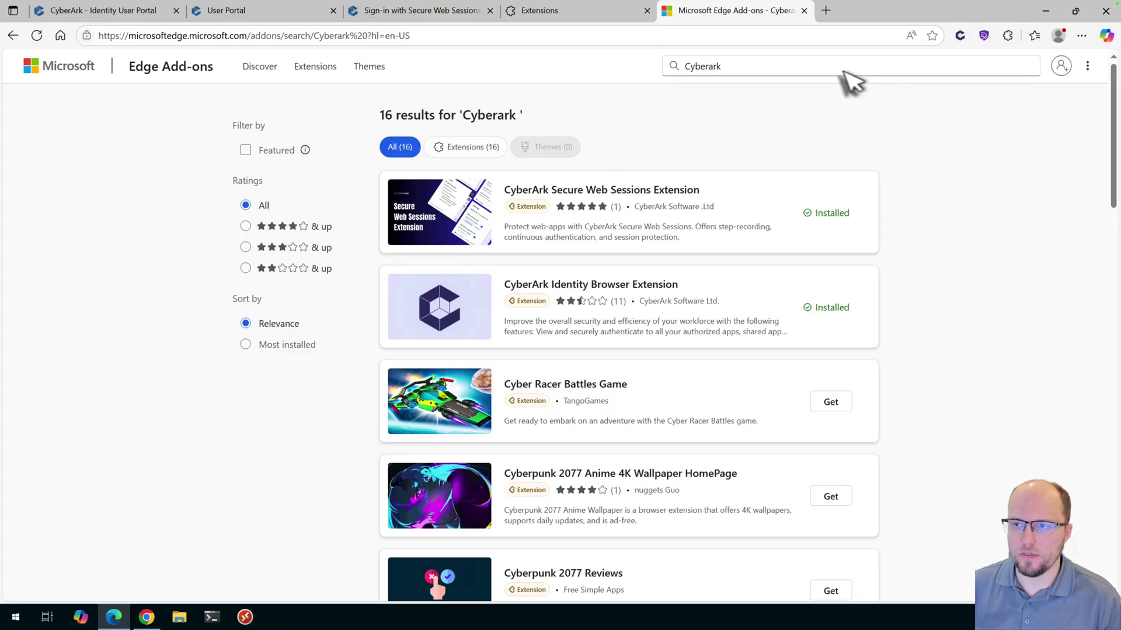
click(804, 12)
click(645, 12)
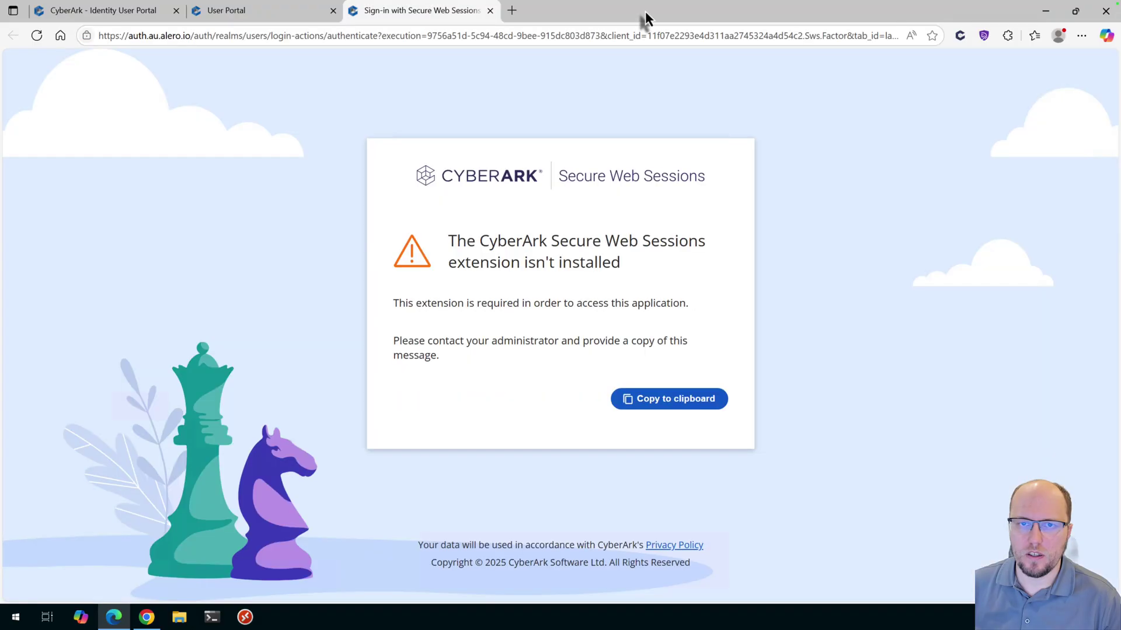
- Close the extension-missing tab and check the extension's application policy popup
click(491, 11)
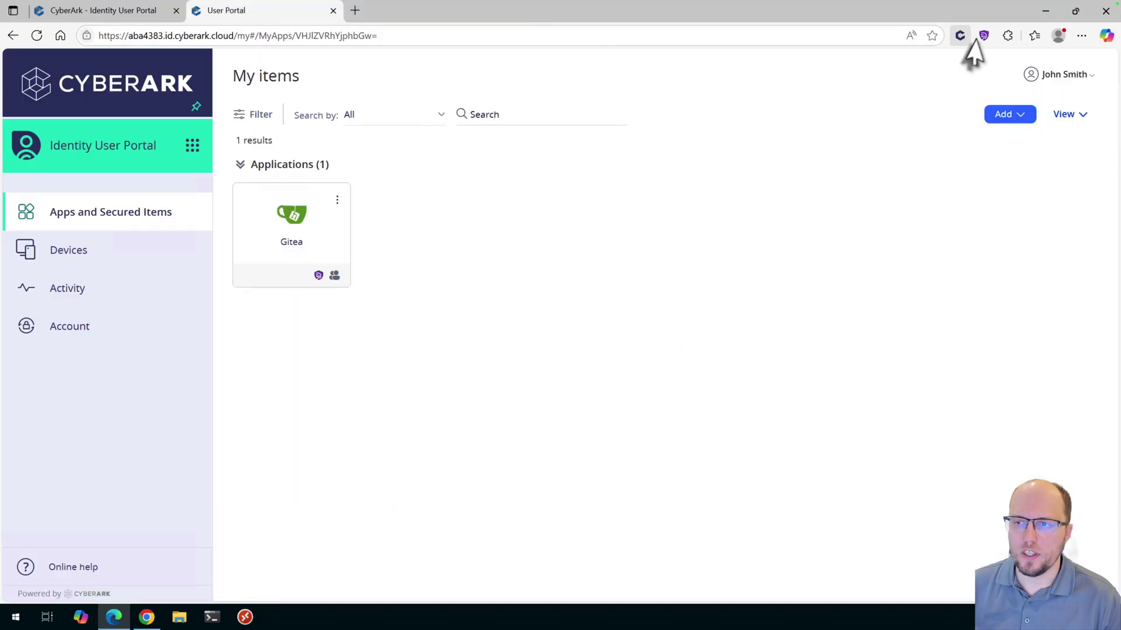
click(983, 36)
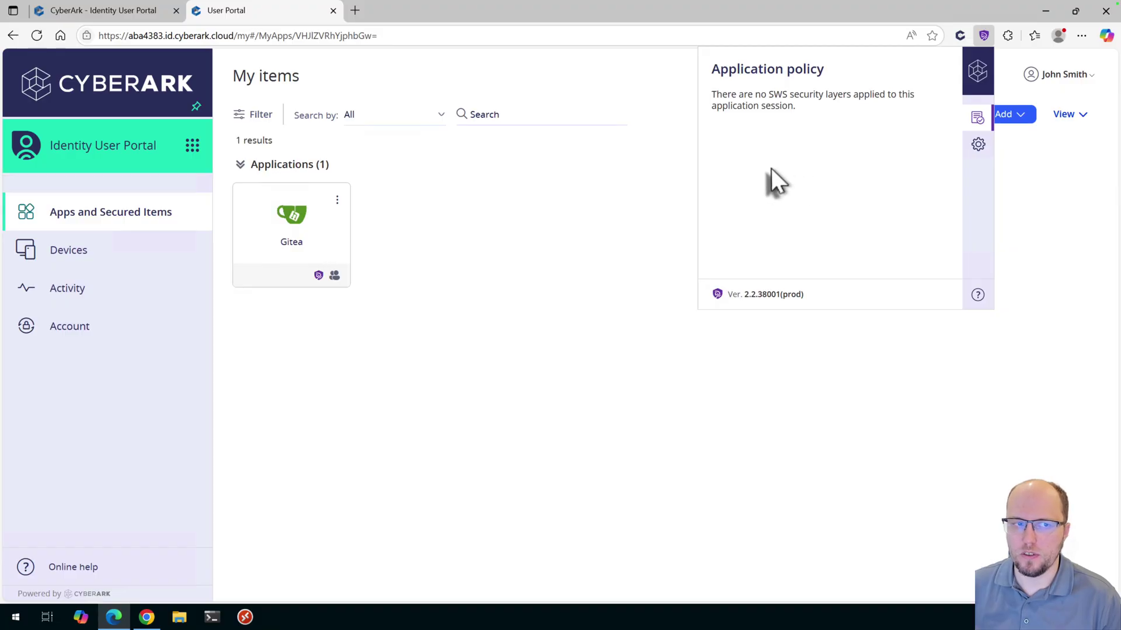
click(525, 222)
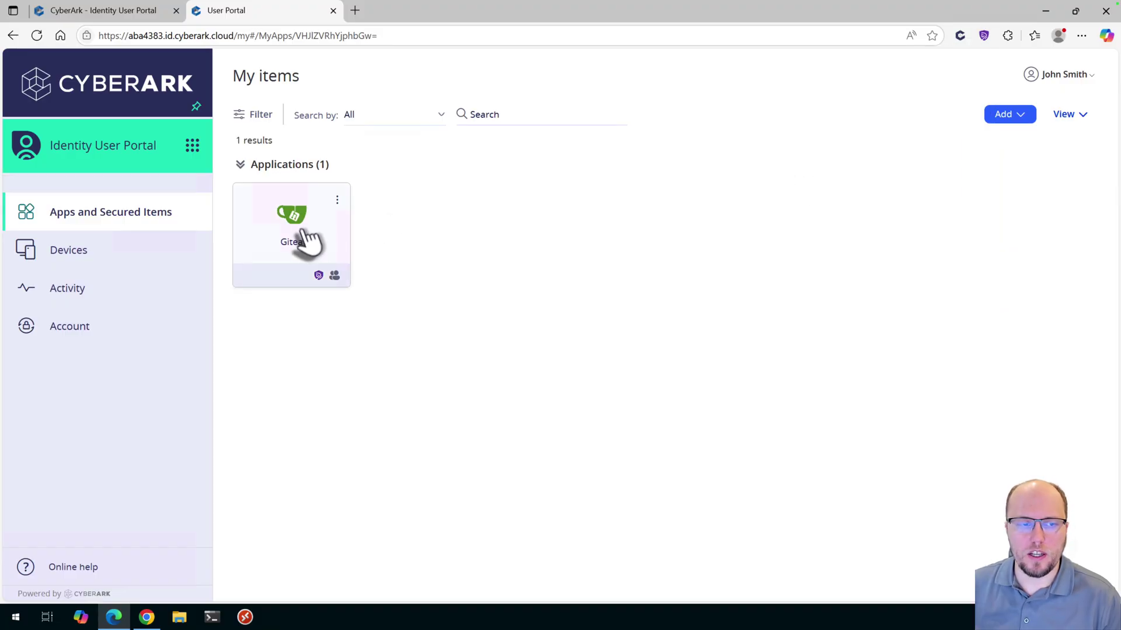
- Launch Gitea, keep the 7-day prompt duration, and continue past the security layers check
click(314, 244)
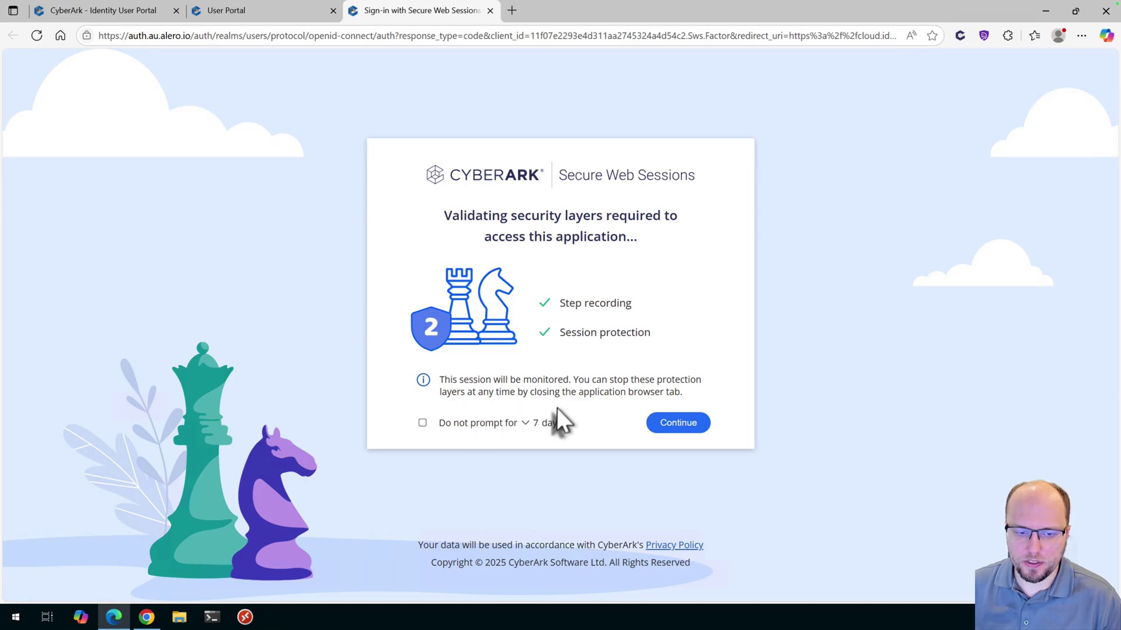
click(527, 426)
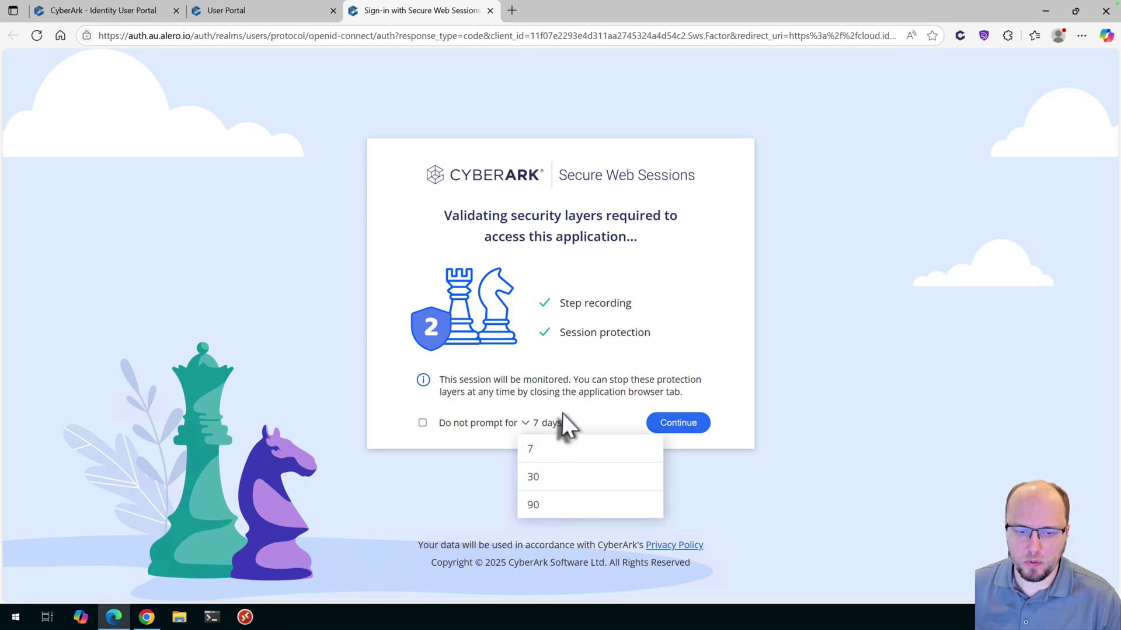
click(586, 416)
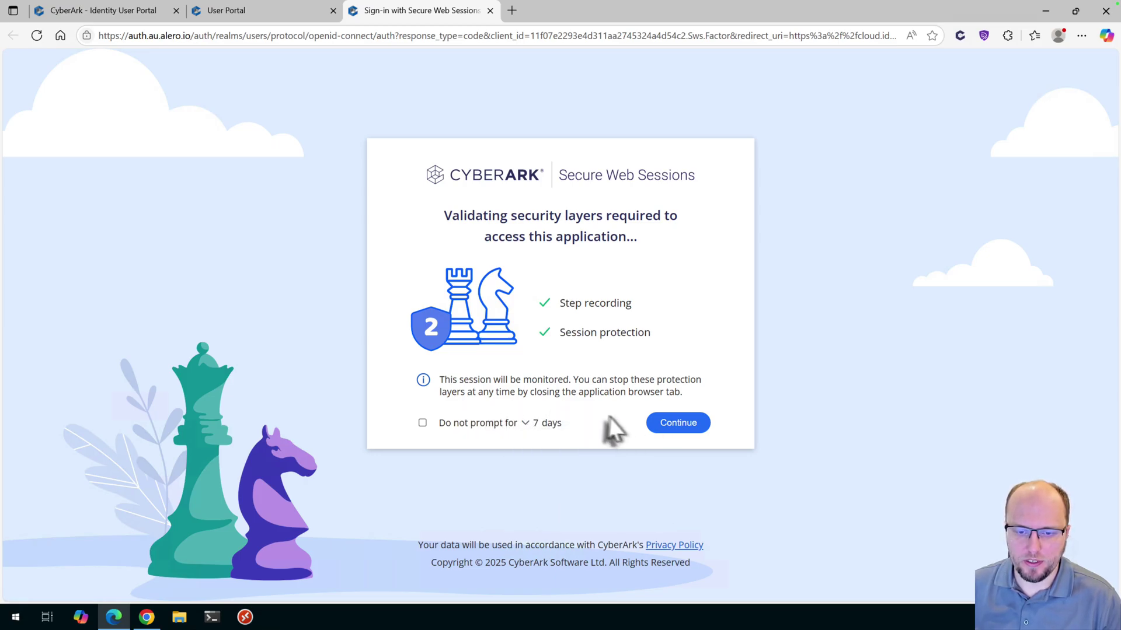
click(676, 429)
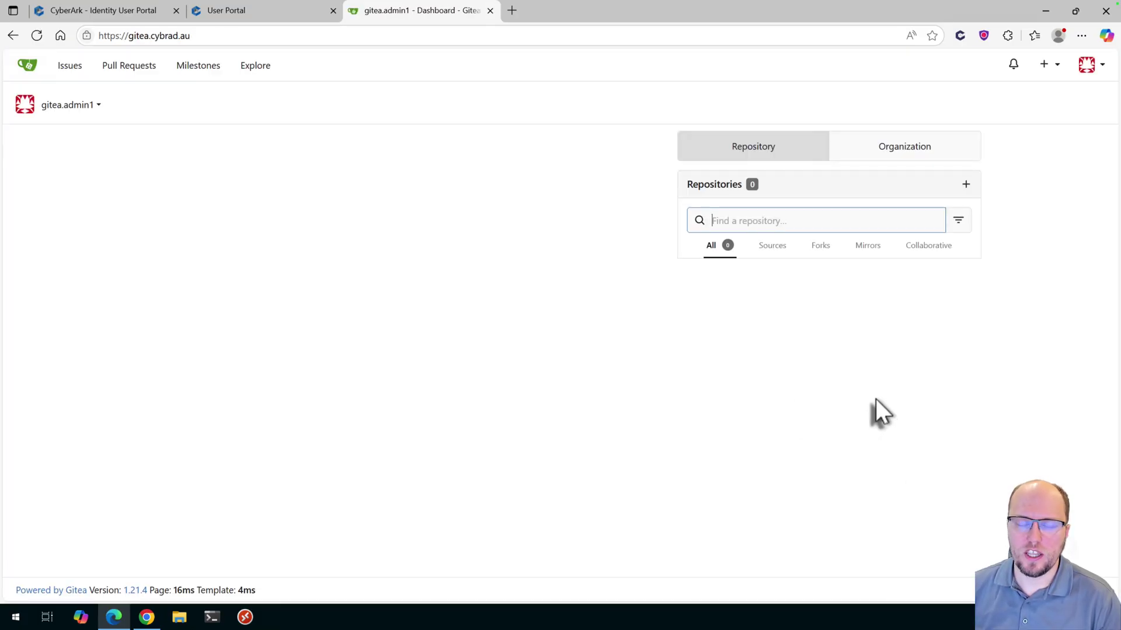
- Browse the Gitea user settings pages: Security, SSH / GPG Keys and Webhooks
click(1098, 67)
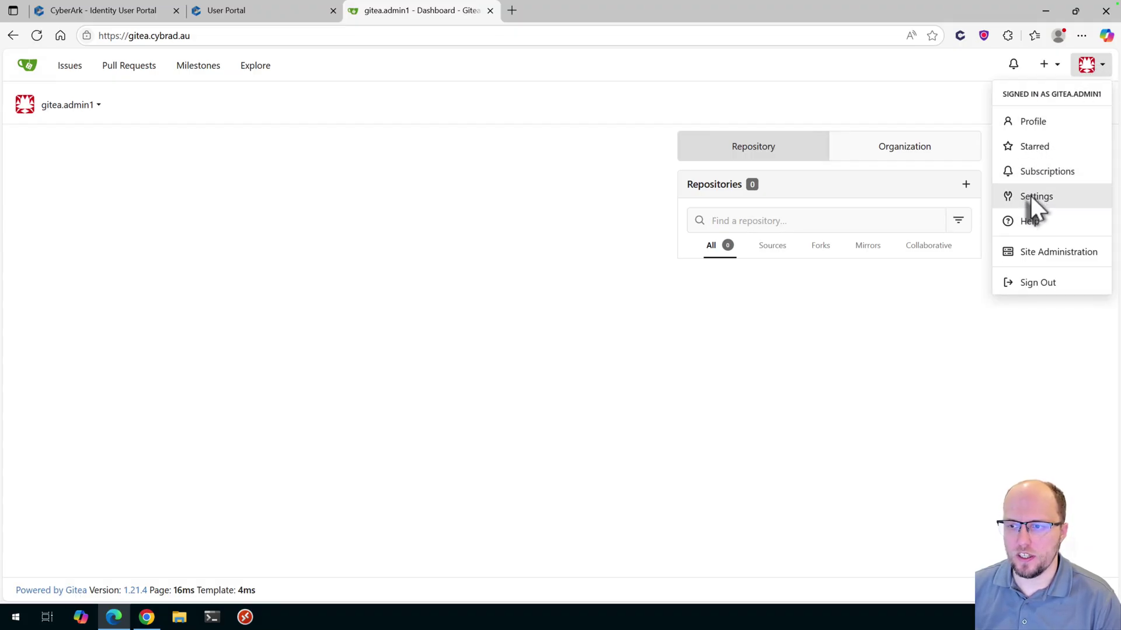
click(1030, 196)
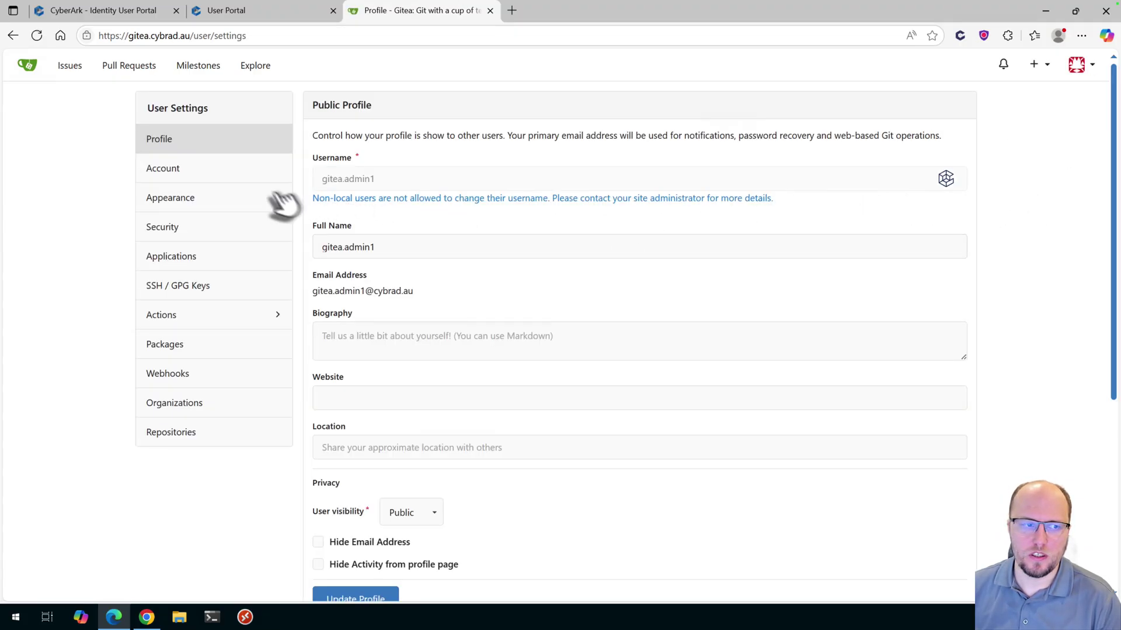
click(184, 229)
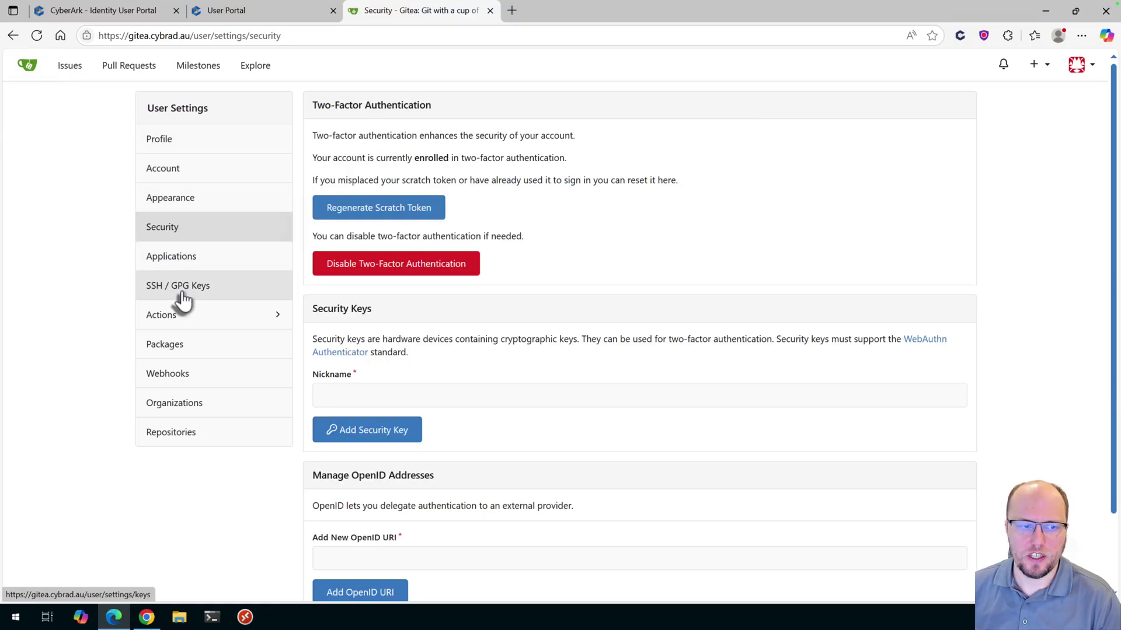
click(184, 297)
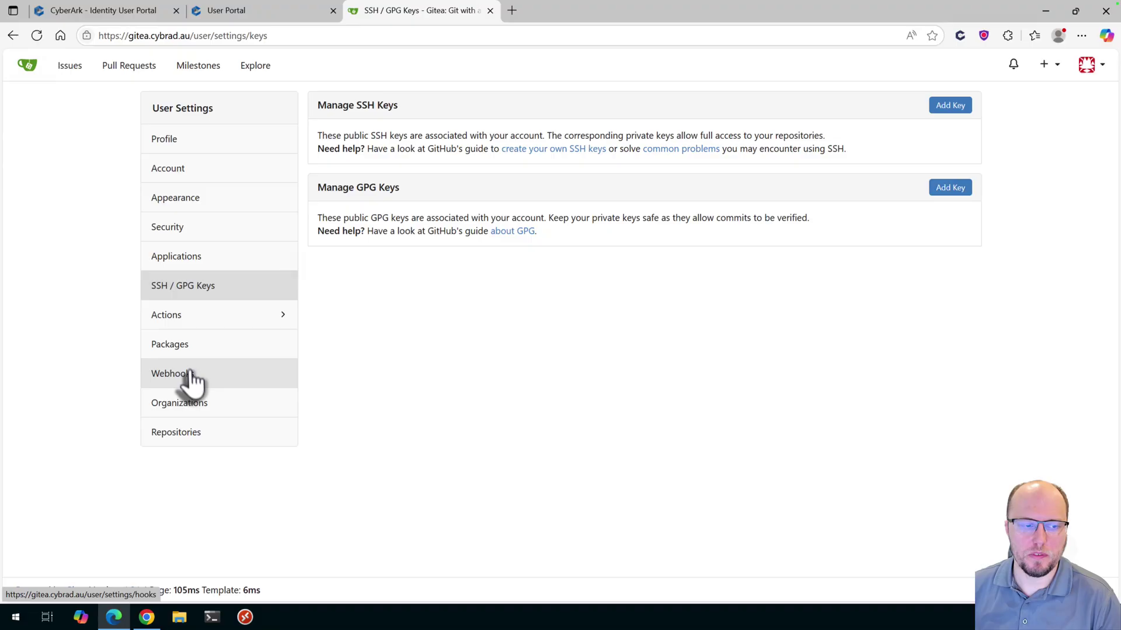
click(195, 386)
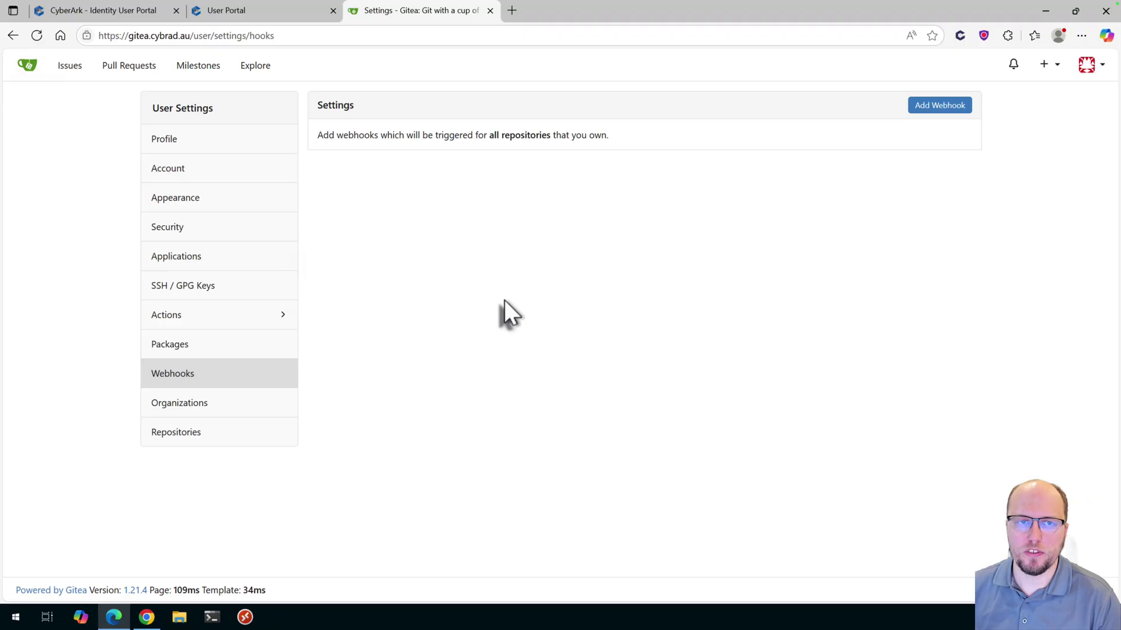
- Sign out of Gitea and close its browser tab
click(1103, 68)
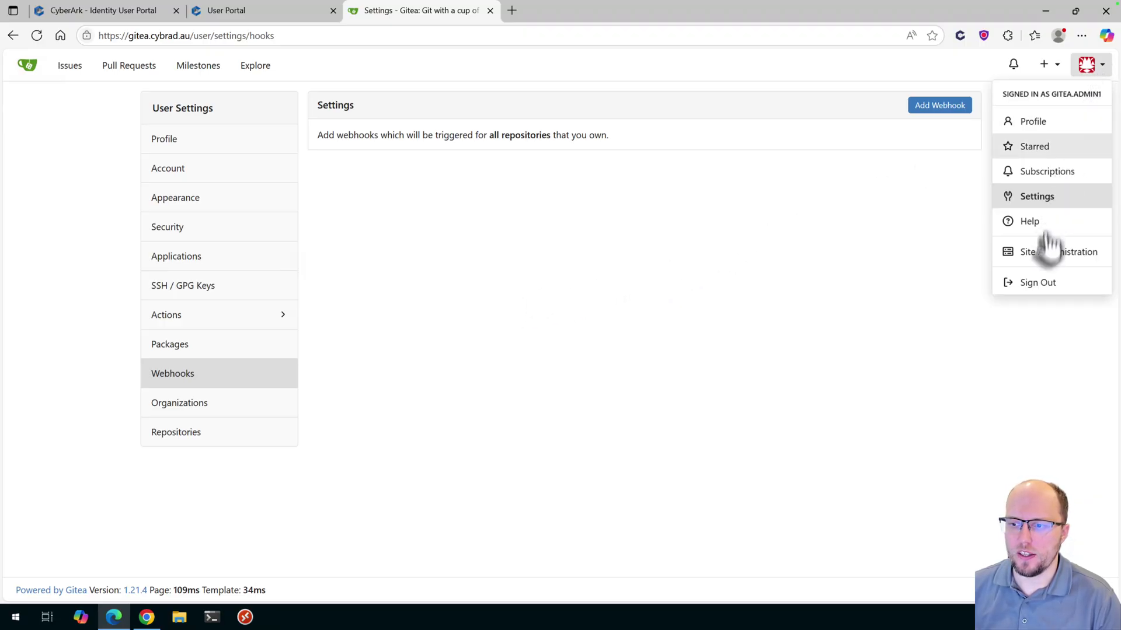
click(1033, 284)
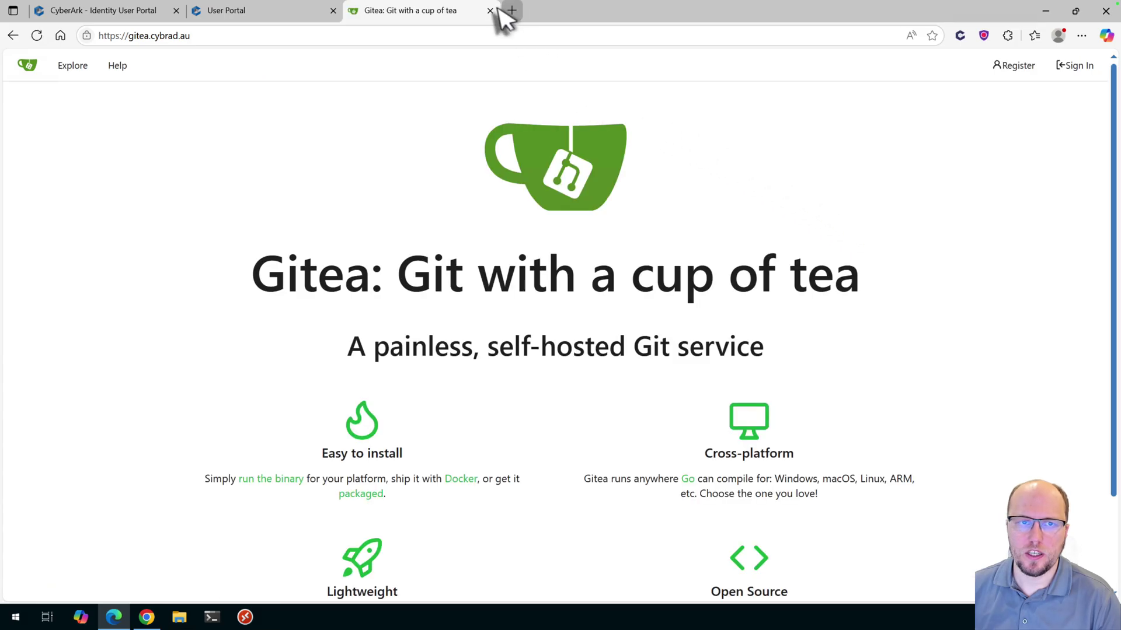
click(490, 11)
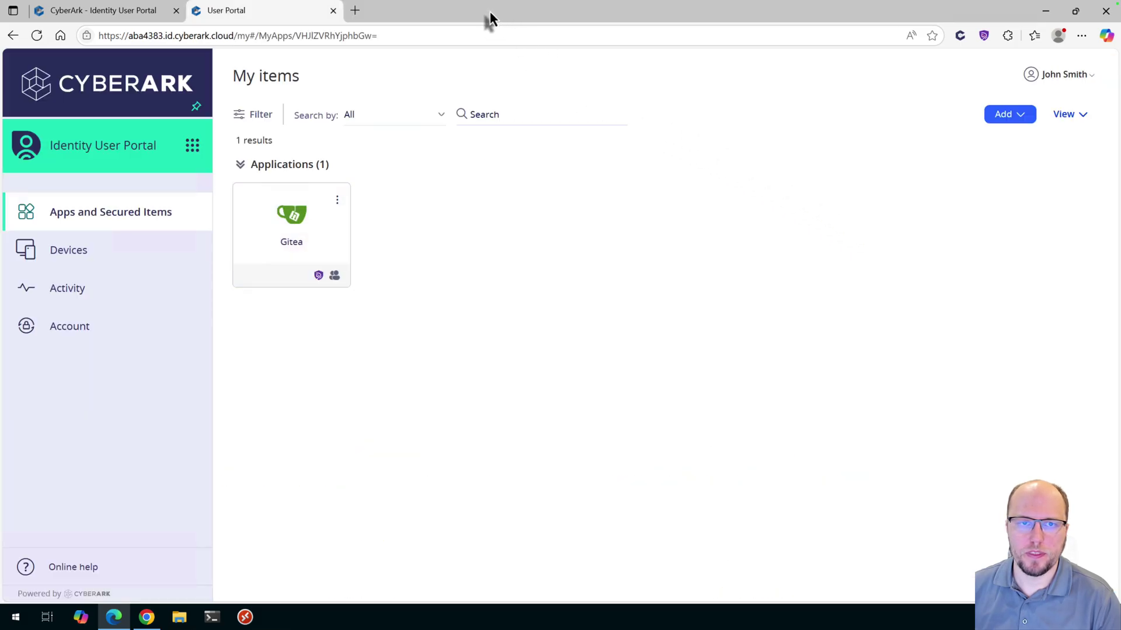
- In the Secure Browsing console, go to Secure Web Sessions > Session recordings
click(147, 617)
mouse_move(20, 168)
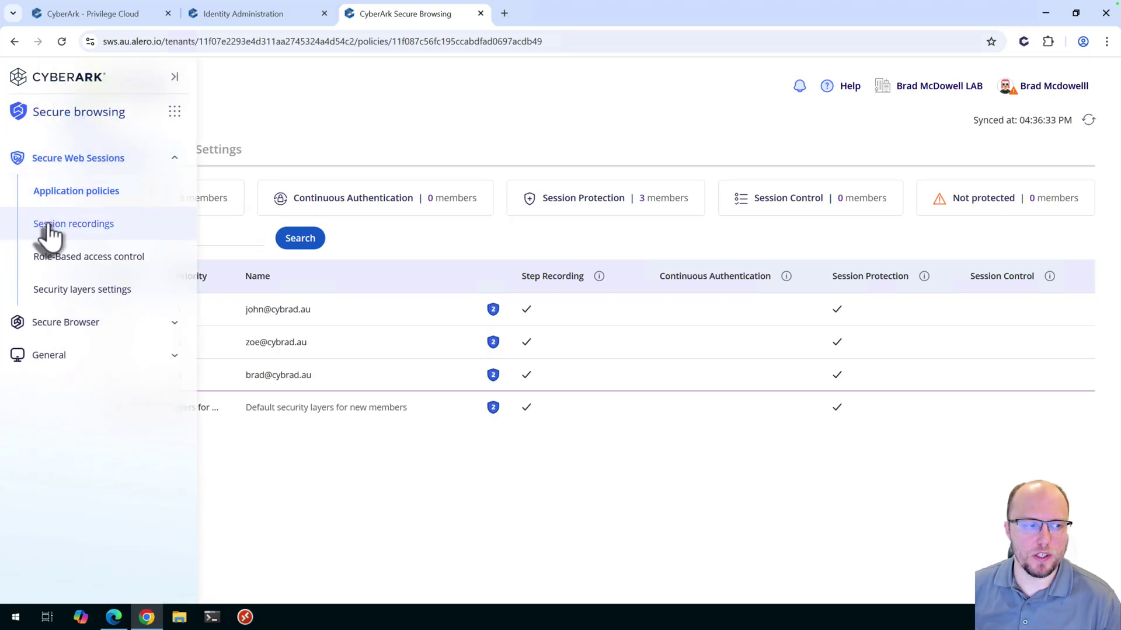
click(47, 229)
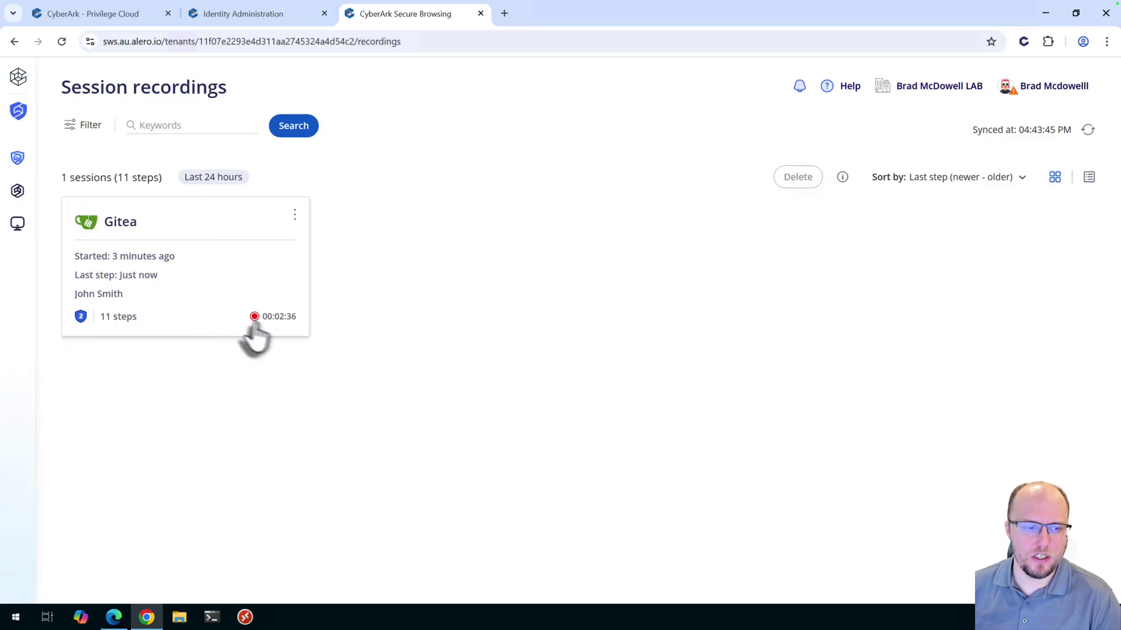
- Open the recorded Gitea session and view the two-factor sign-in and dashboard steps
click(186, 253)
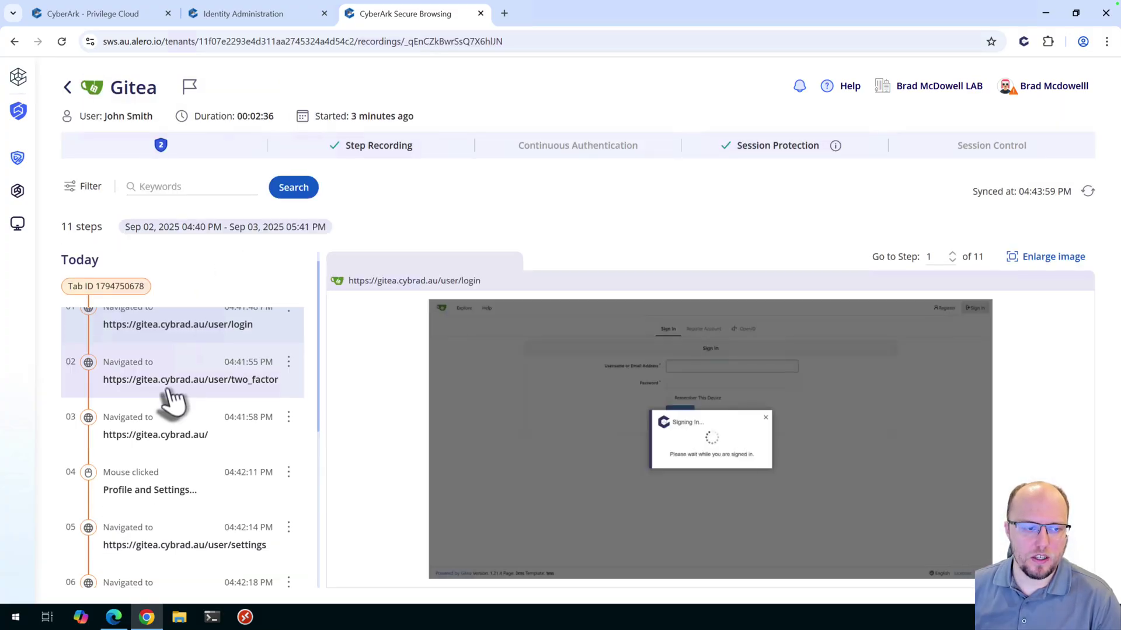
click(171, 391)
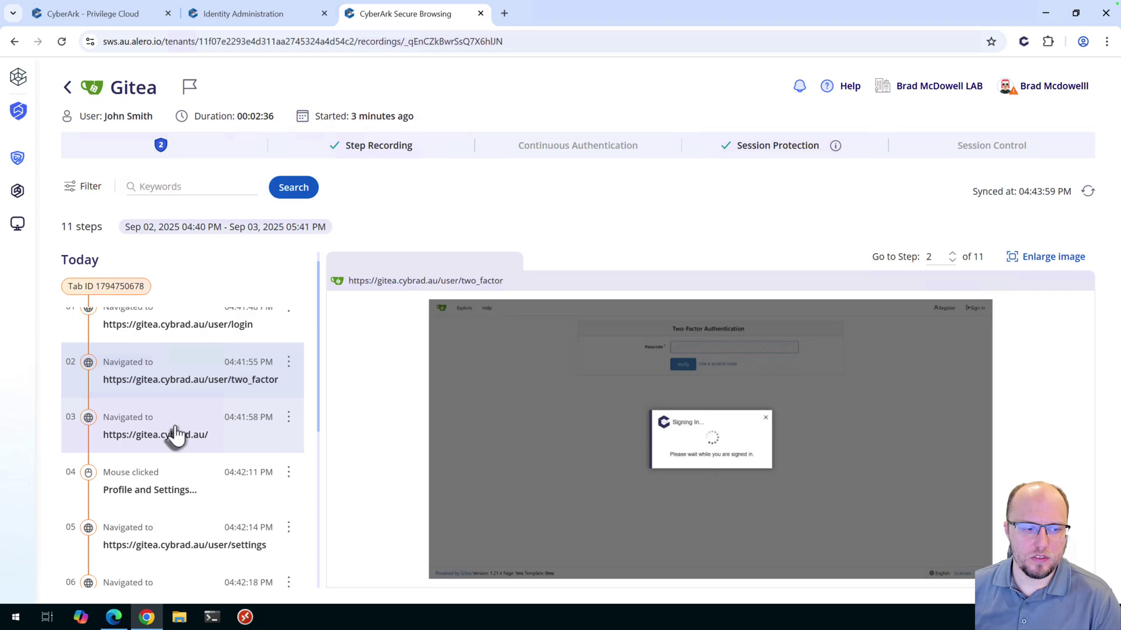
click(173, 433)
scroll(169, 443, down, 2)
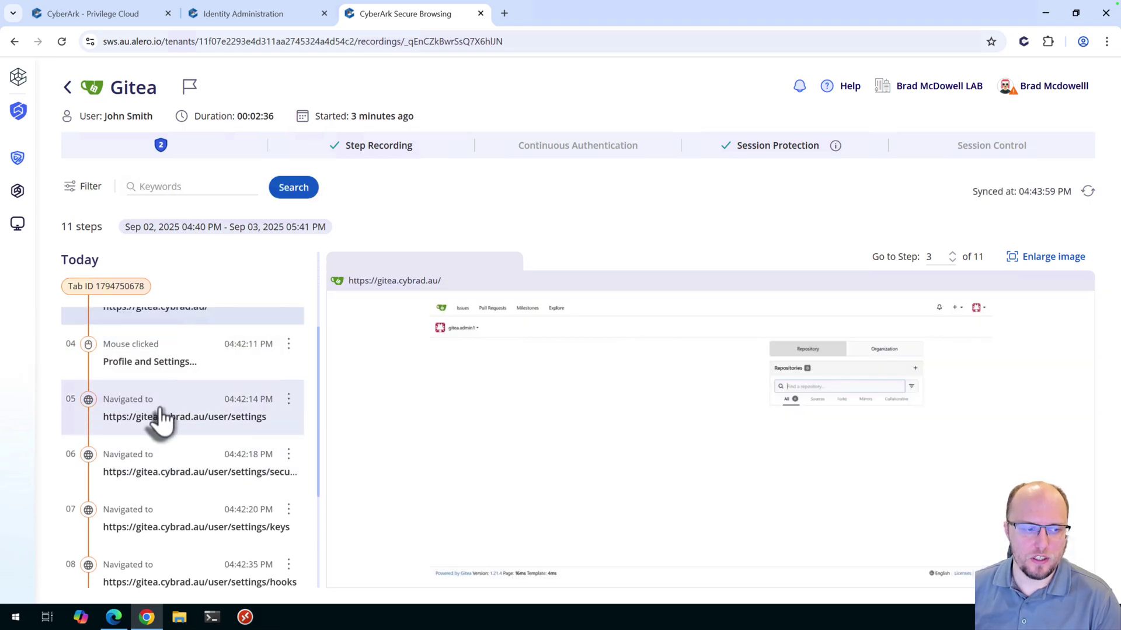
- Review steps 05 to 10: user settings, security, keys, webhooks and Sign Out
click(162, 416)
click(190, 464)
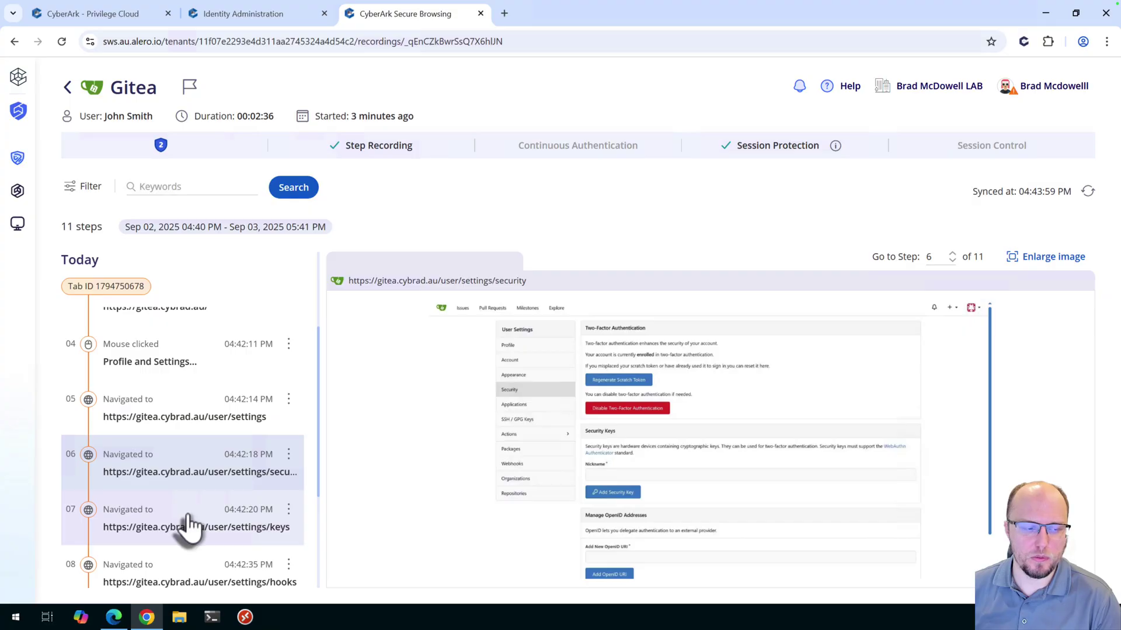
click(188, 516)
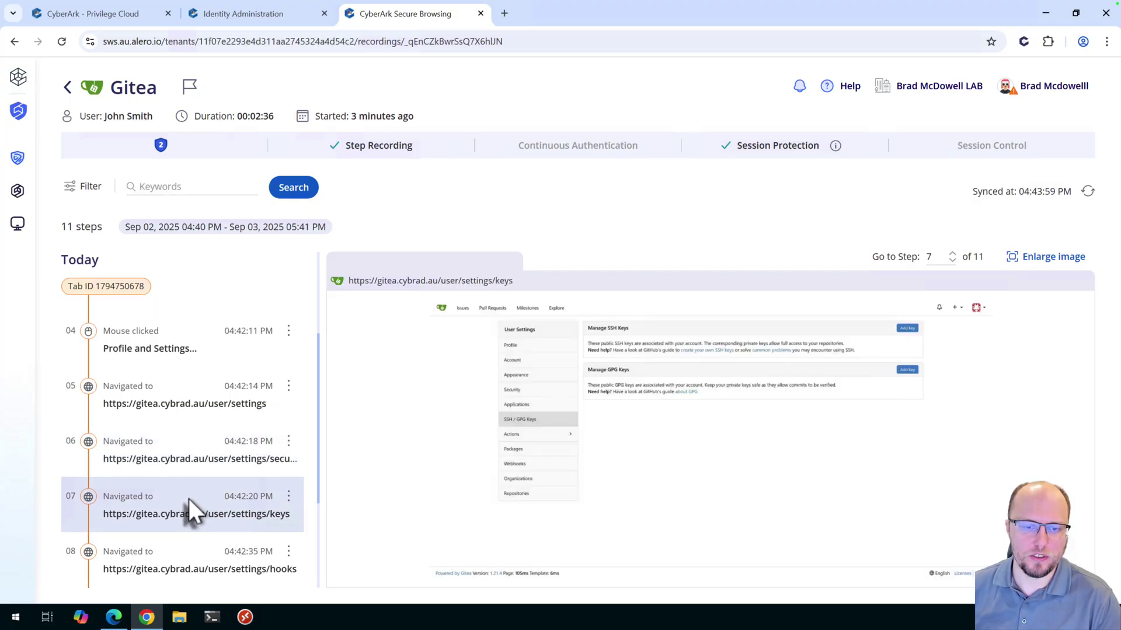
scroll(188, 496, down, 1)
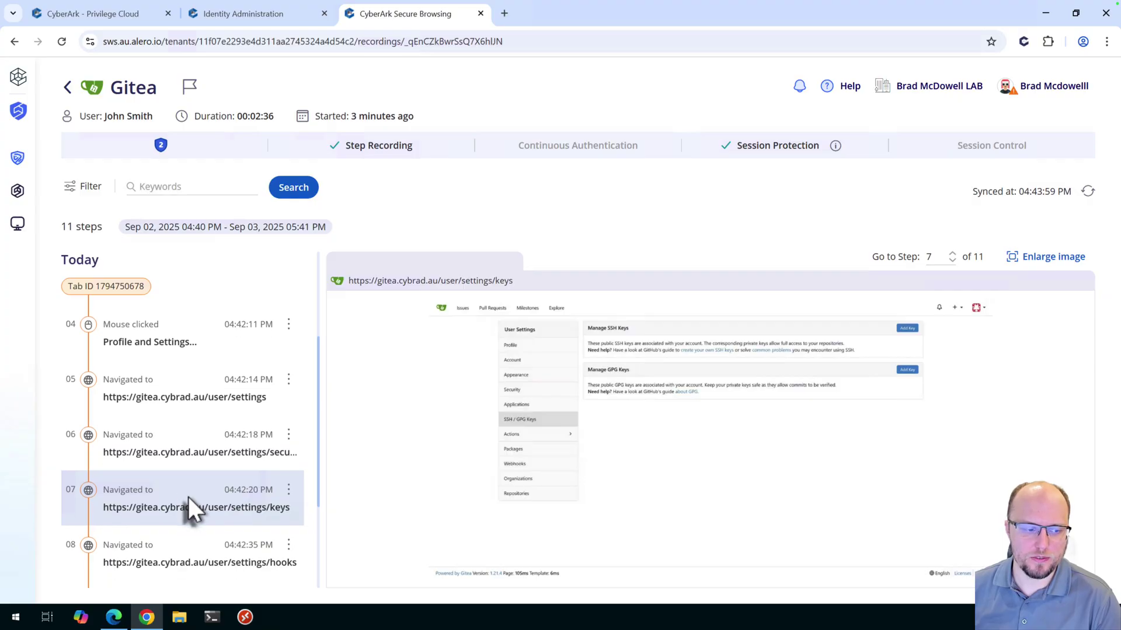
click(183, 504)
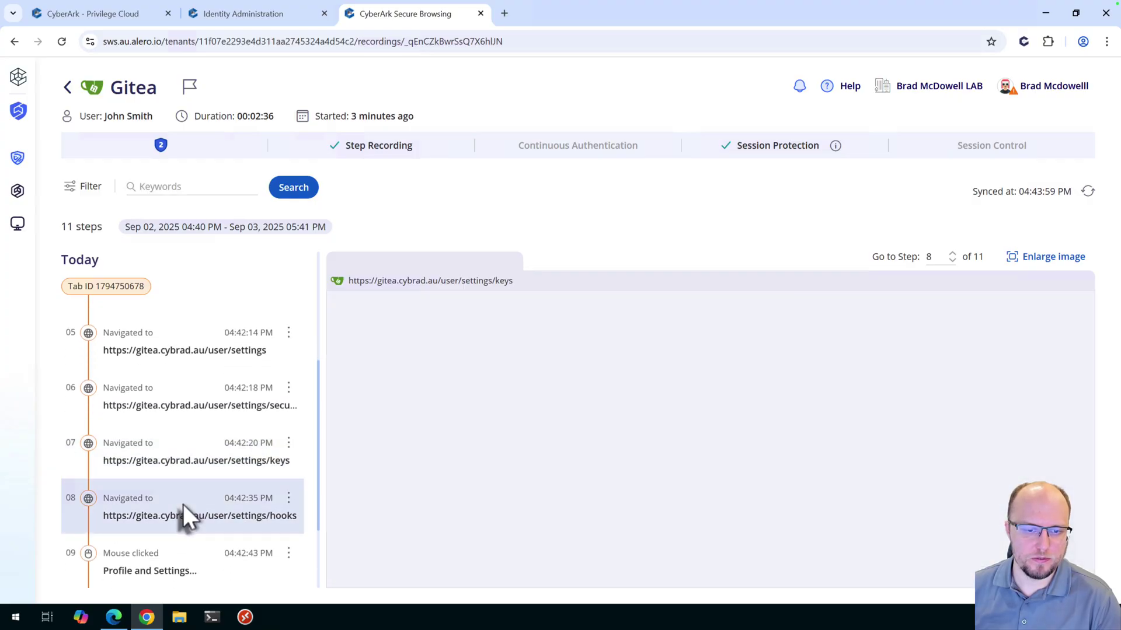
scroll(179, 499, down, 2)
click(177, 516)
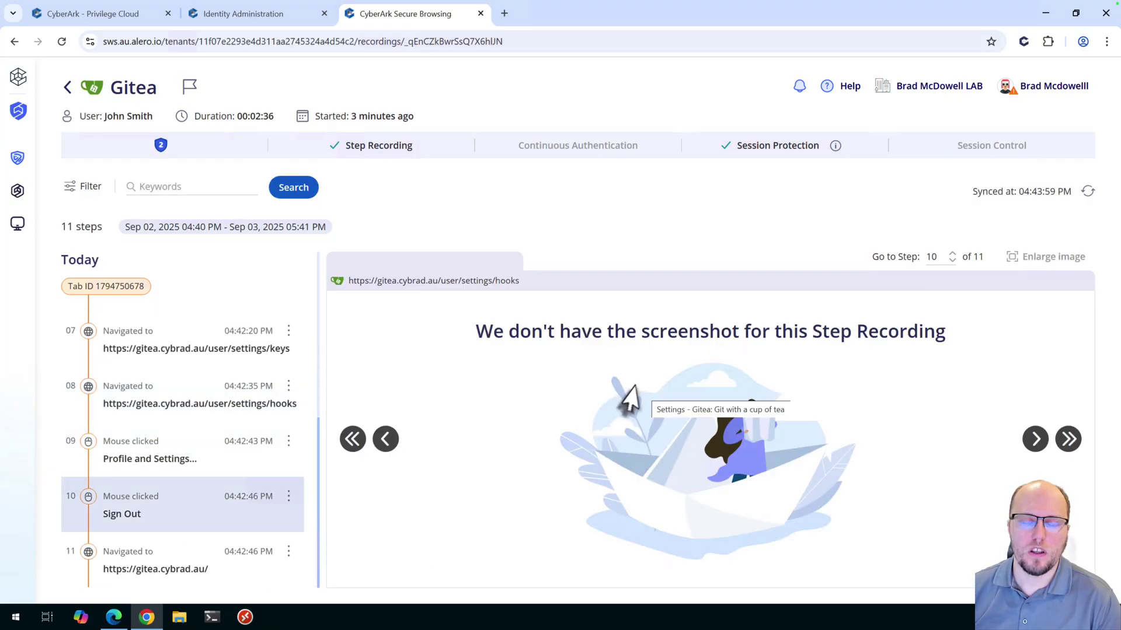